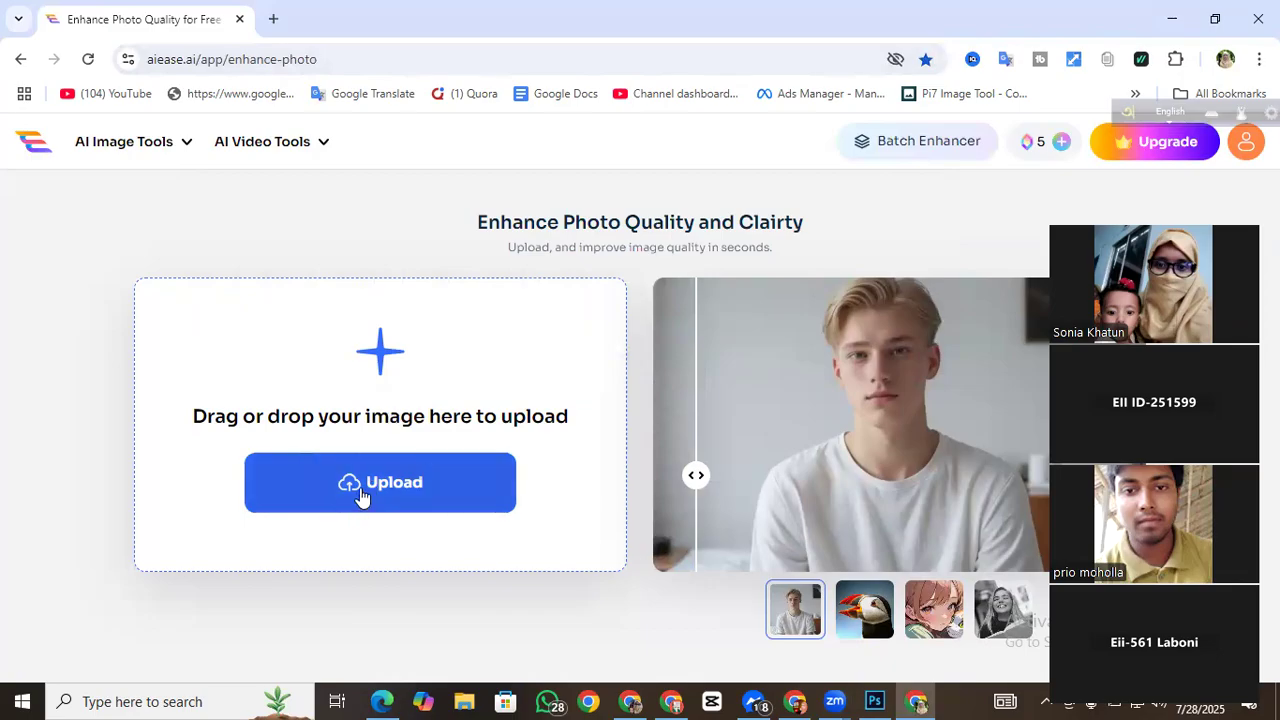
Step: Leave the photo enhancement page without uploading an image and go to the site's home dashboard
{"action": "left_click", "coordinate": [360, 488]}
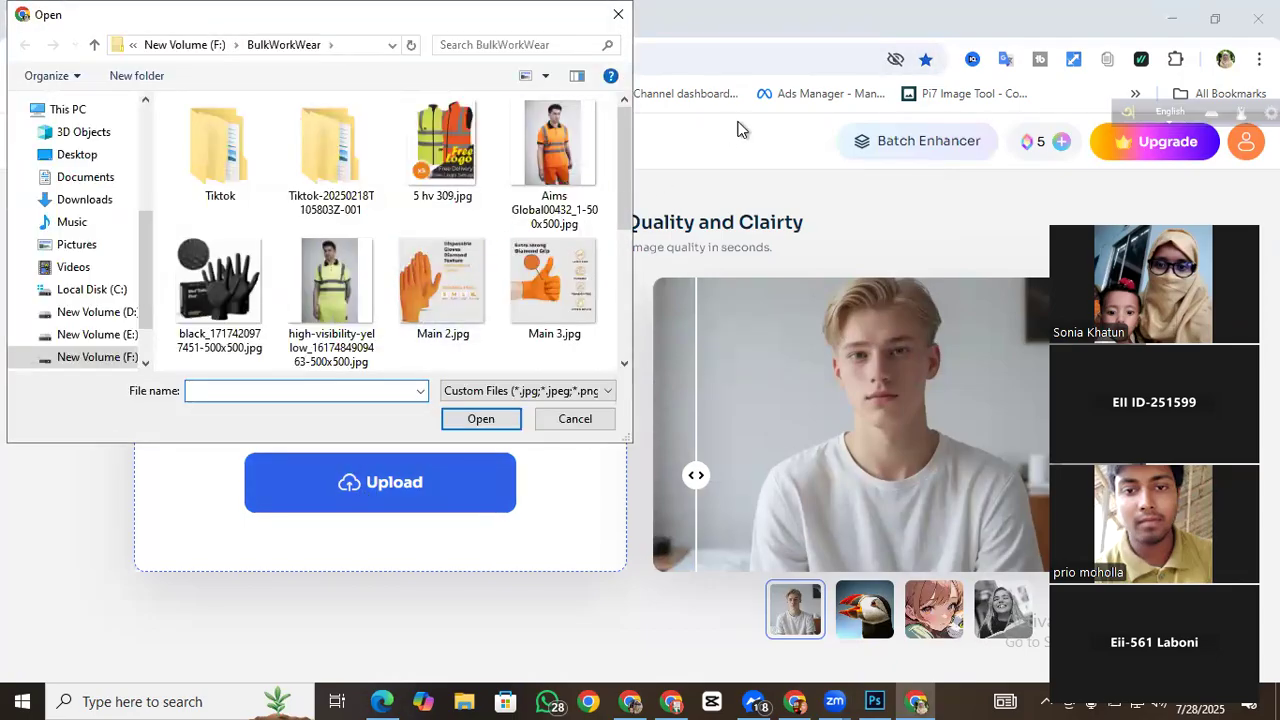
{"action": "left_click", "coordinate": [618, 14]}
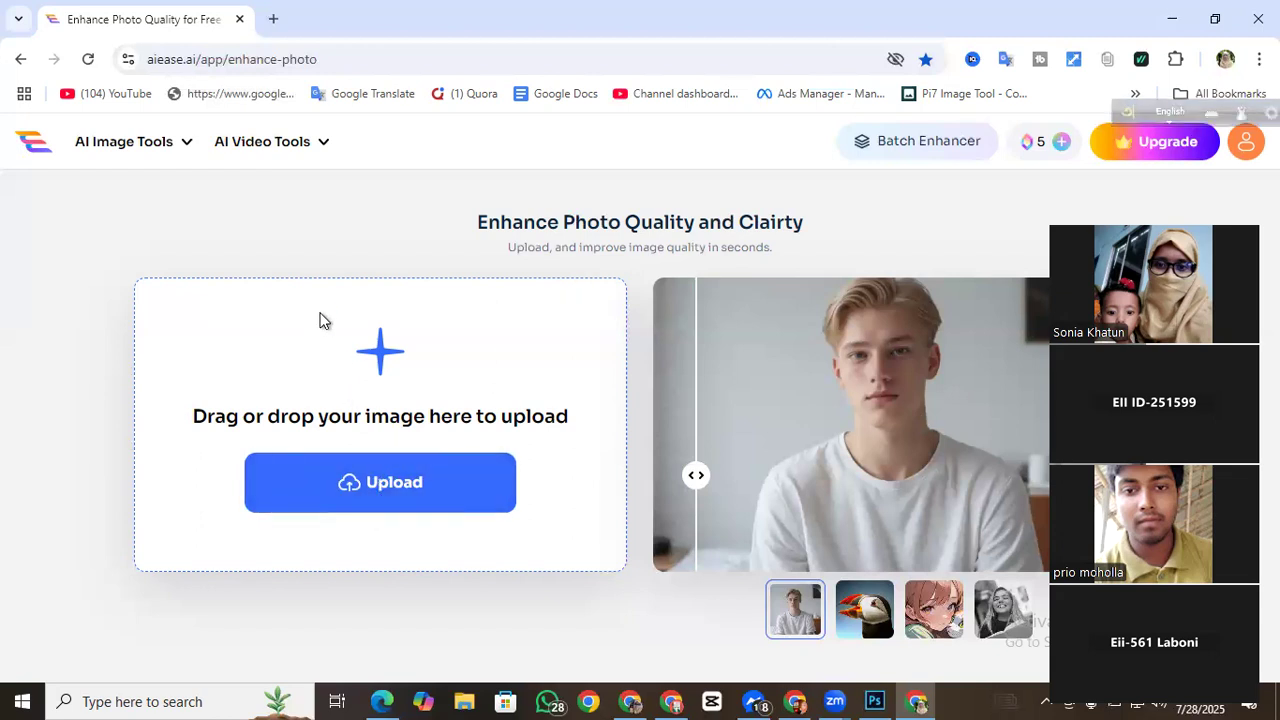
{"action": "left_click", "coordinate": [170, 148]}
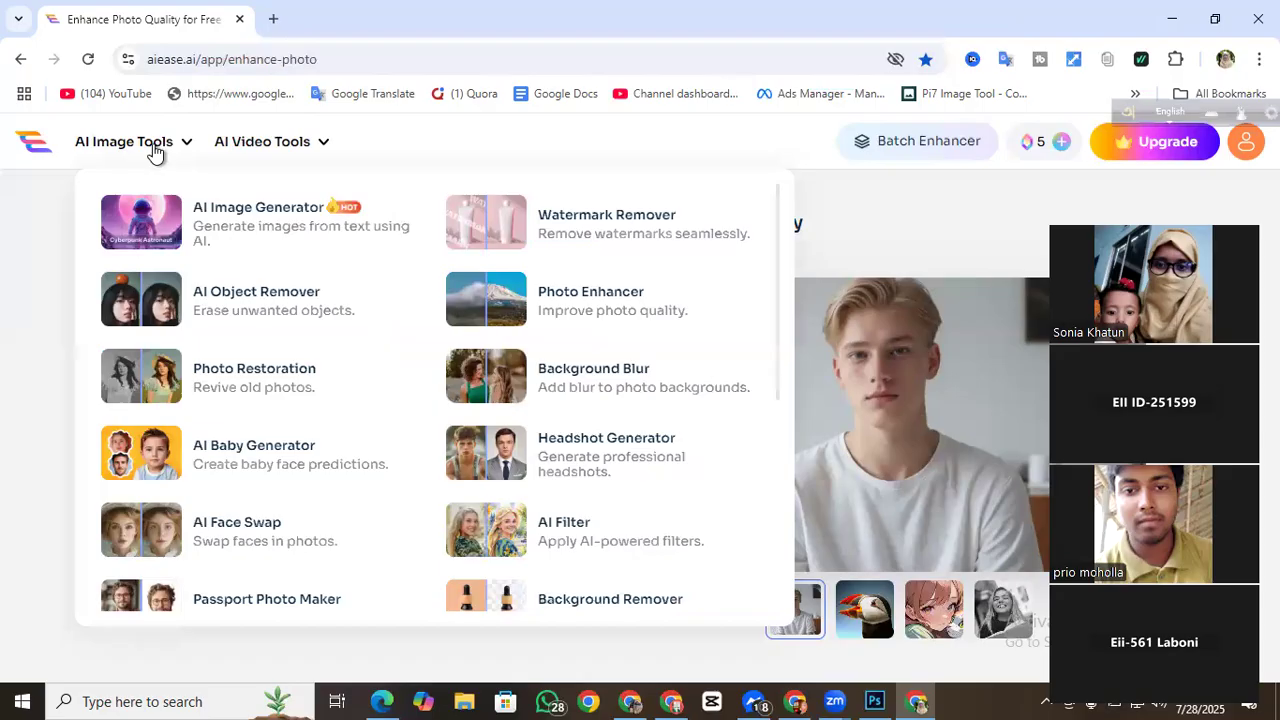
{"action": "left_click", "coordinate": [34, 143]}
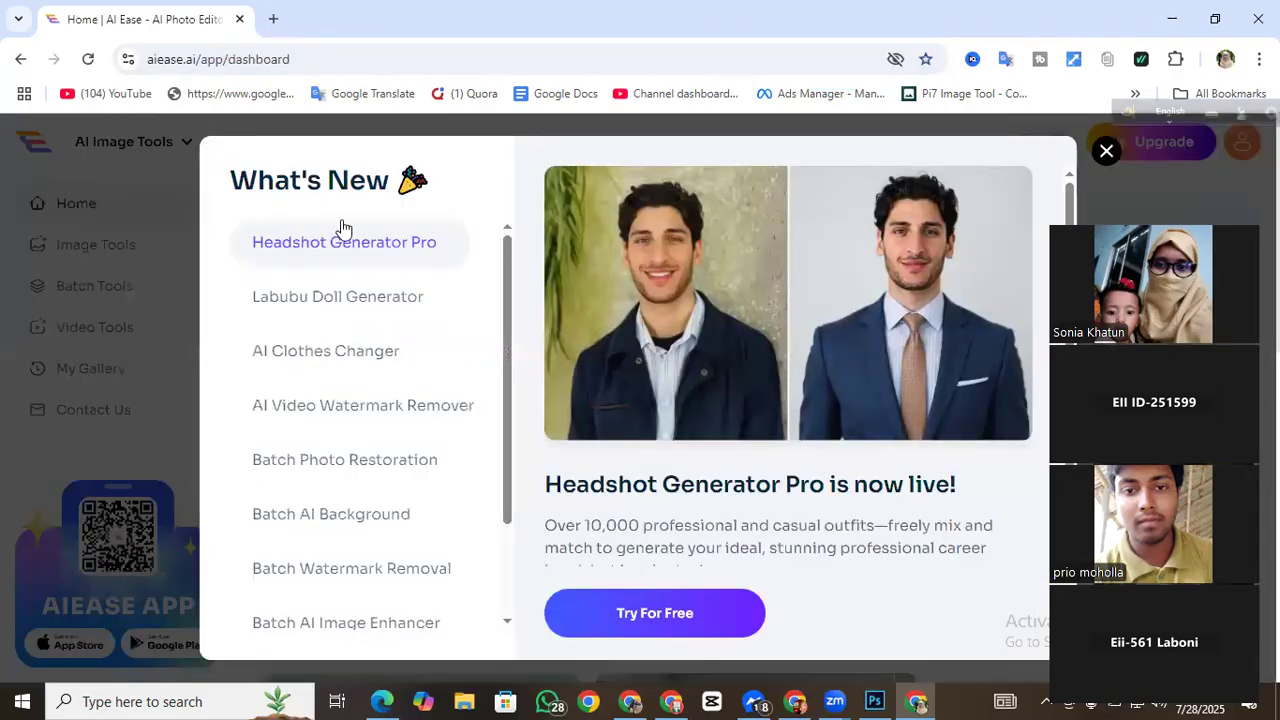
Step: Look through the What's New feature list on the dashboard and dismiss the announcement
{"action": "scroll", "coordinate": [841, 511], "scroll_direction": "down", "scroll_amount": 1}
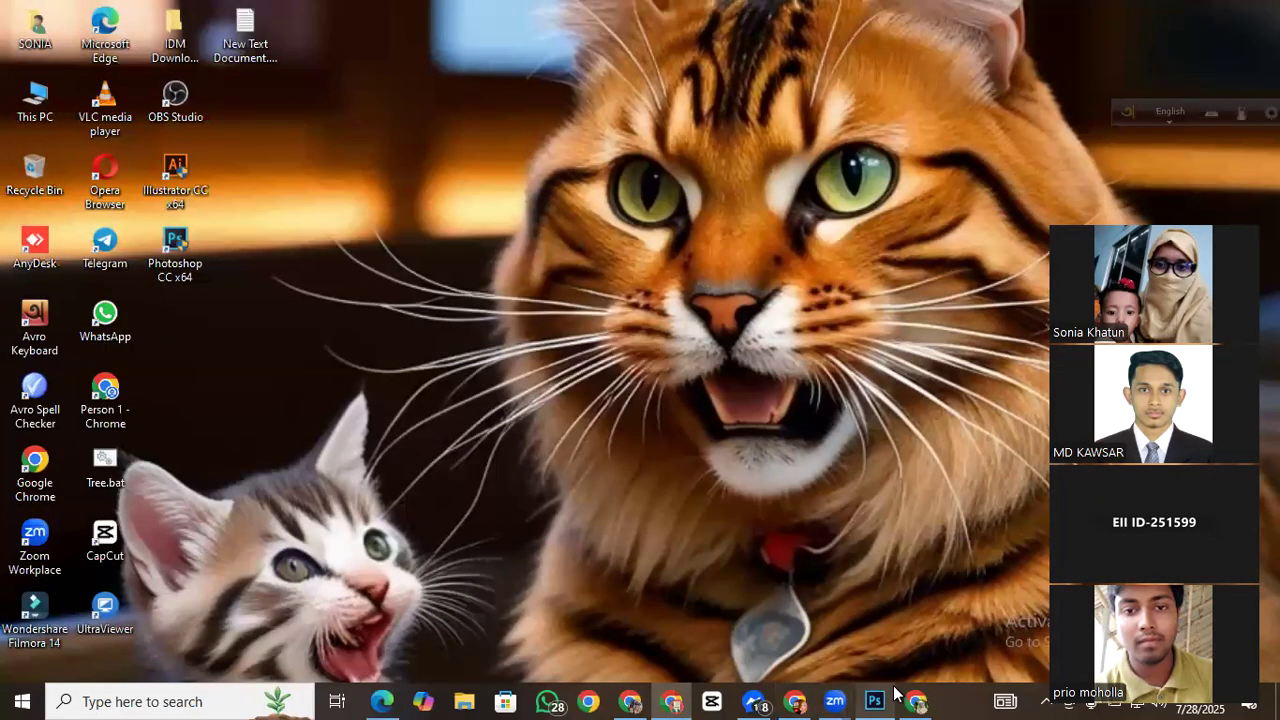
{"action": "left_click", "coordinate": [918, 699]}
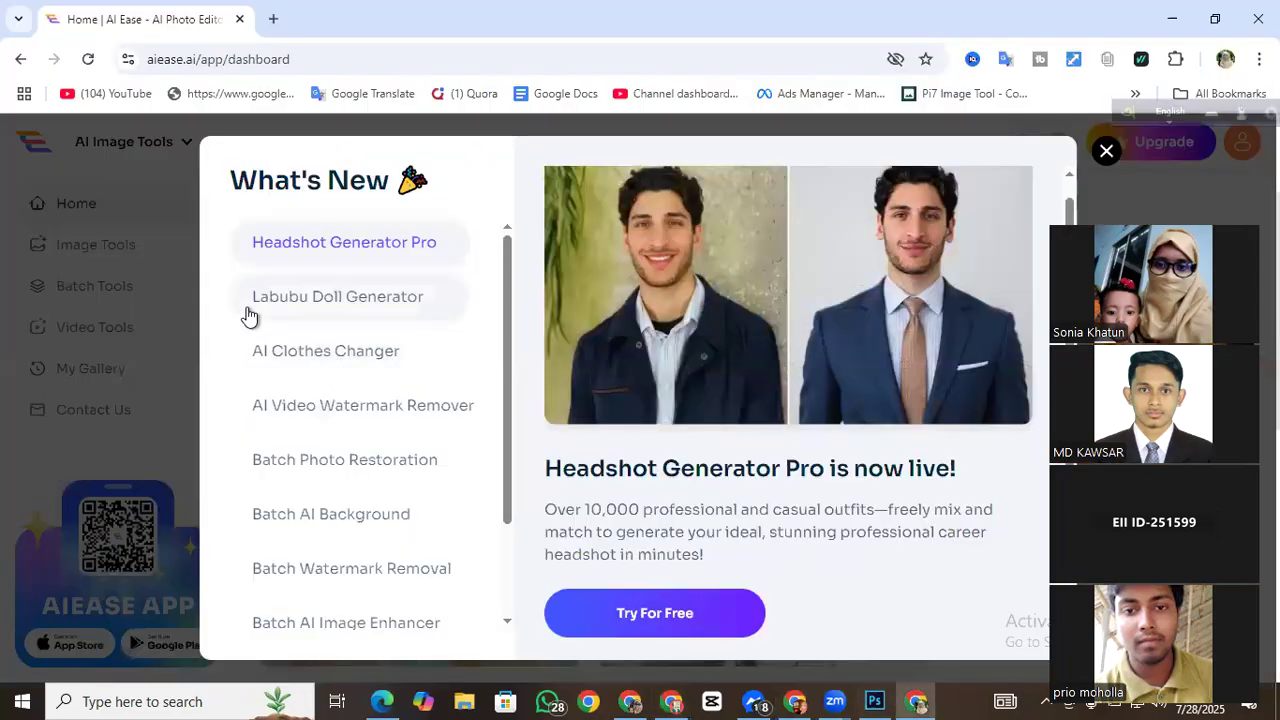
{"action": "scroll", "coordinate": [355, 453], "scroll_direction": "down", "scroll_amount": 2}
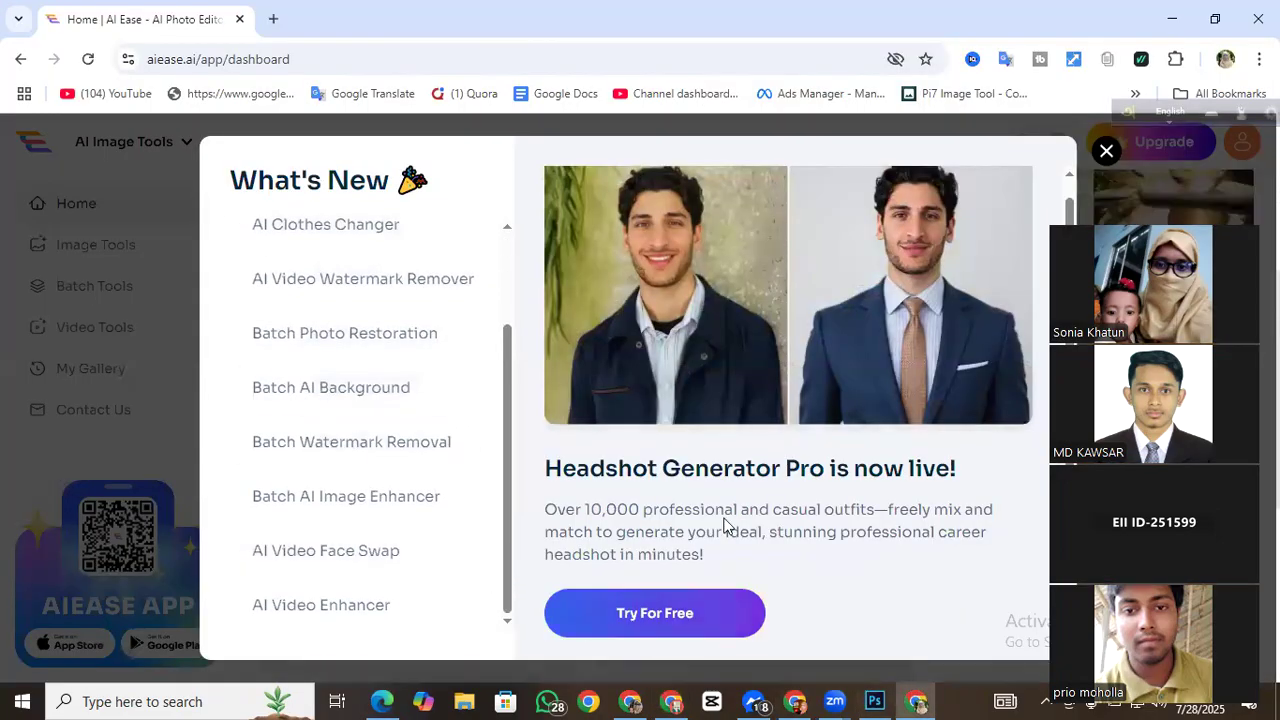
{"action": "left_click", "coordinate": [1105, 150]}
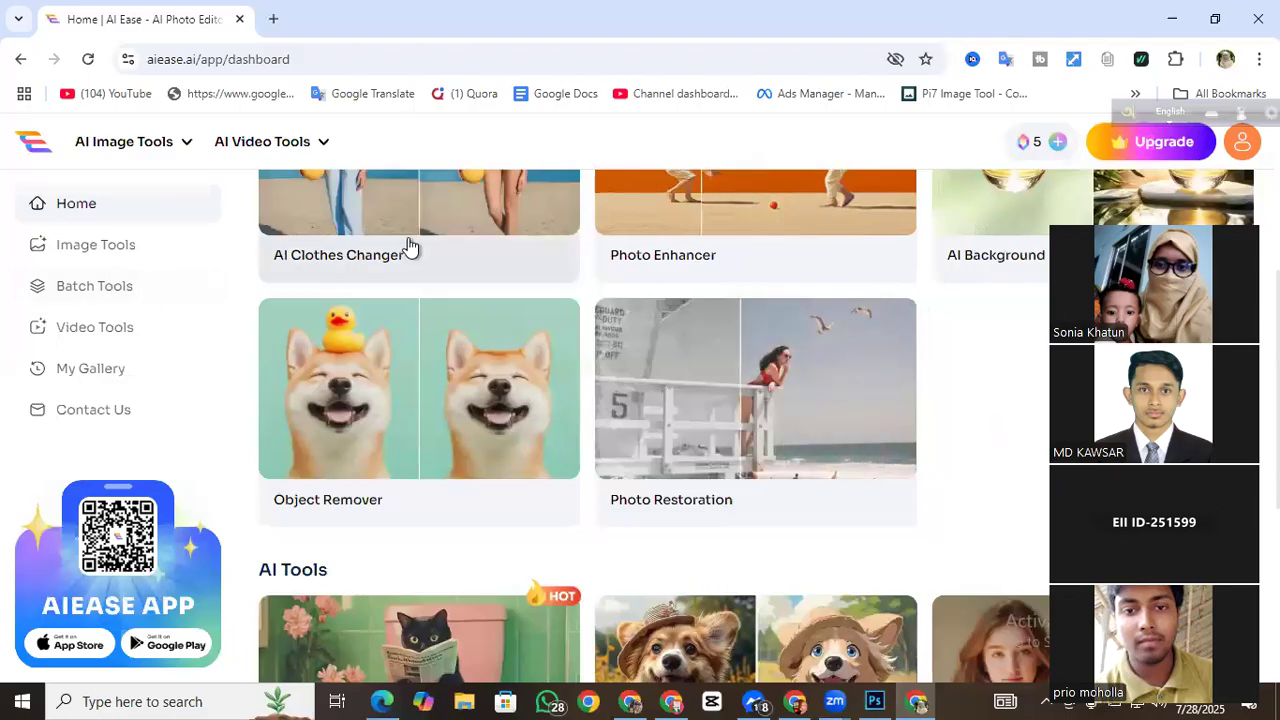
Step: Examine the range of AI video tools and AI image tools offered on the site
{"action": "scroll", "coordinate": [320, 240], "scroll_direction": "up", "scroll_amount": 2}
{"action": "mouse_move", "coordinate": [263, 162]}
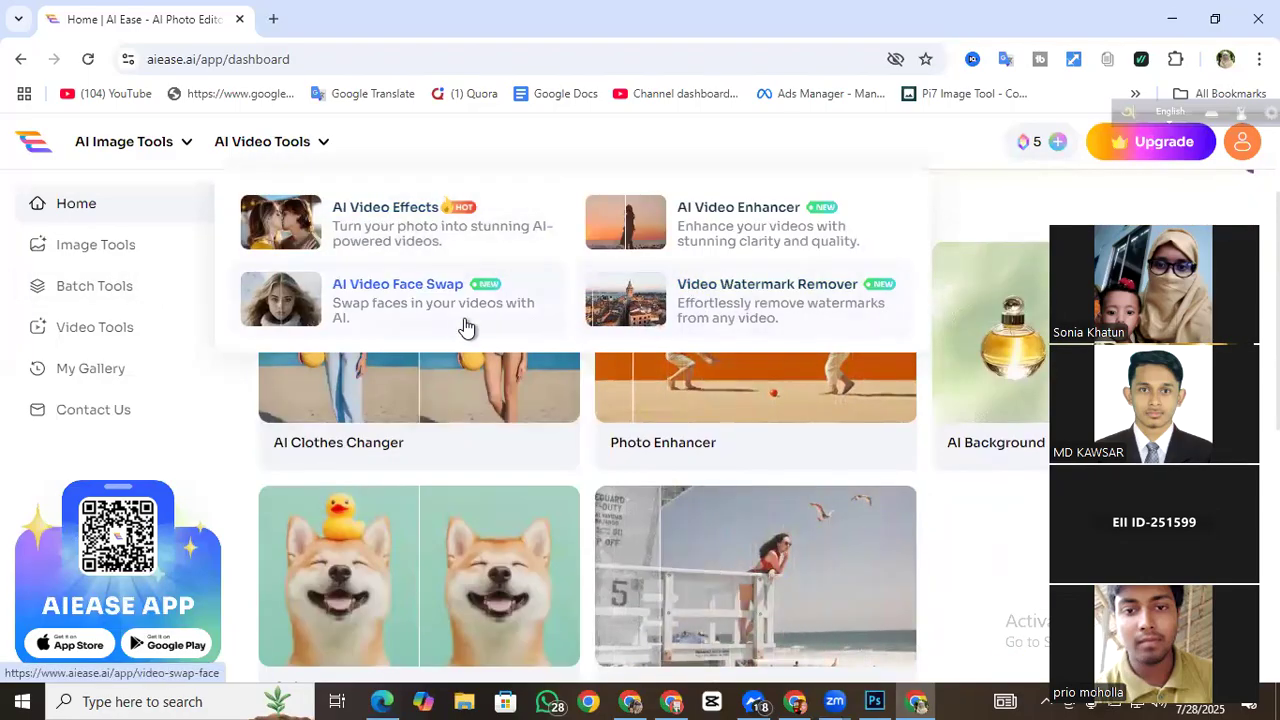
{"action": "mouse_move", "coordinate": [135, 145]}
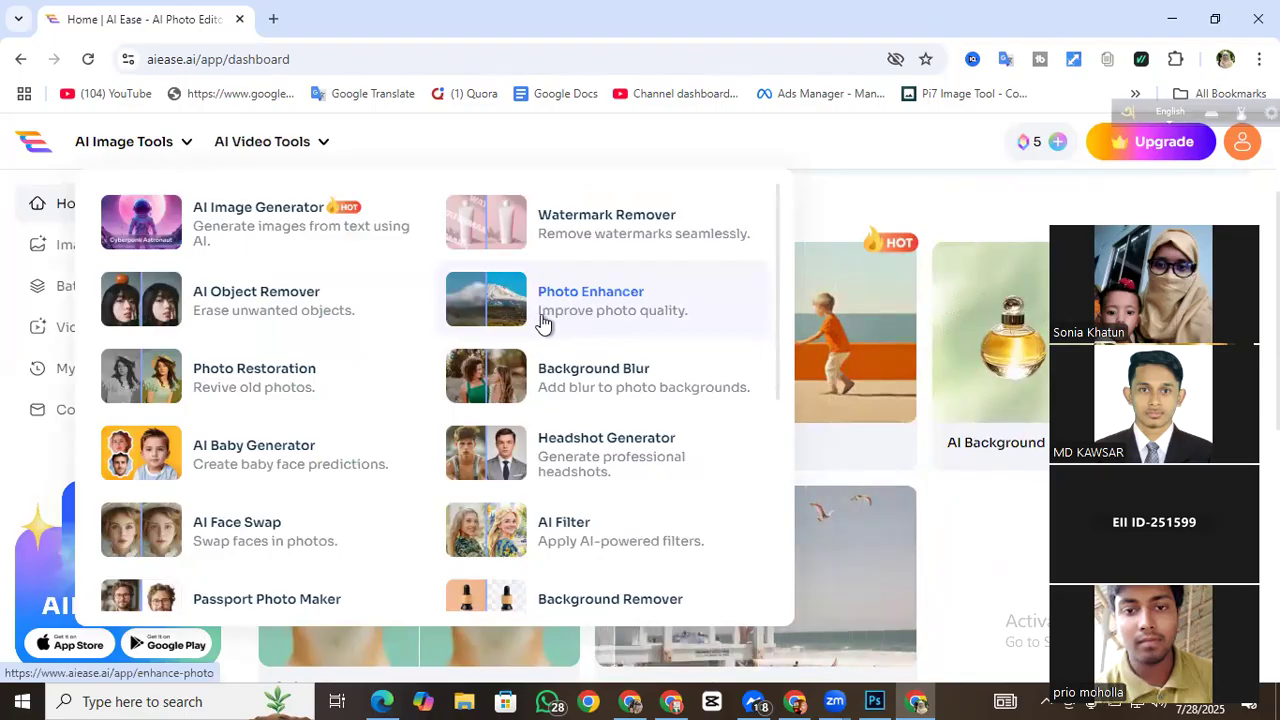
{"action": "scroll", "coordinate": [357, 414], "scroll_direction": "down", "scroll_amount": 4}
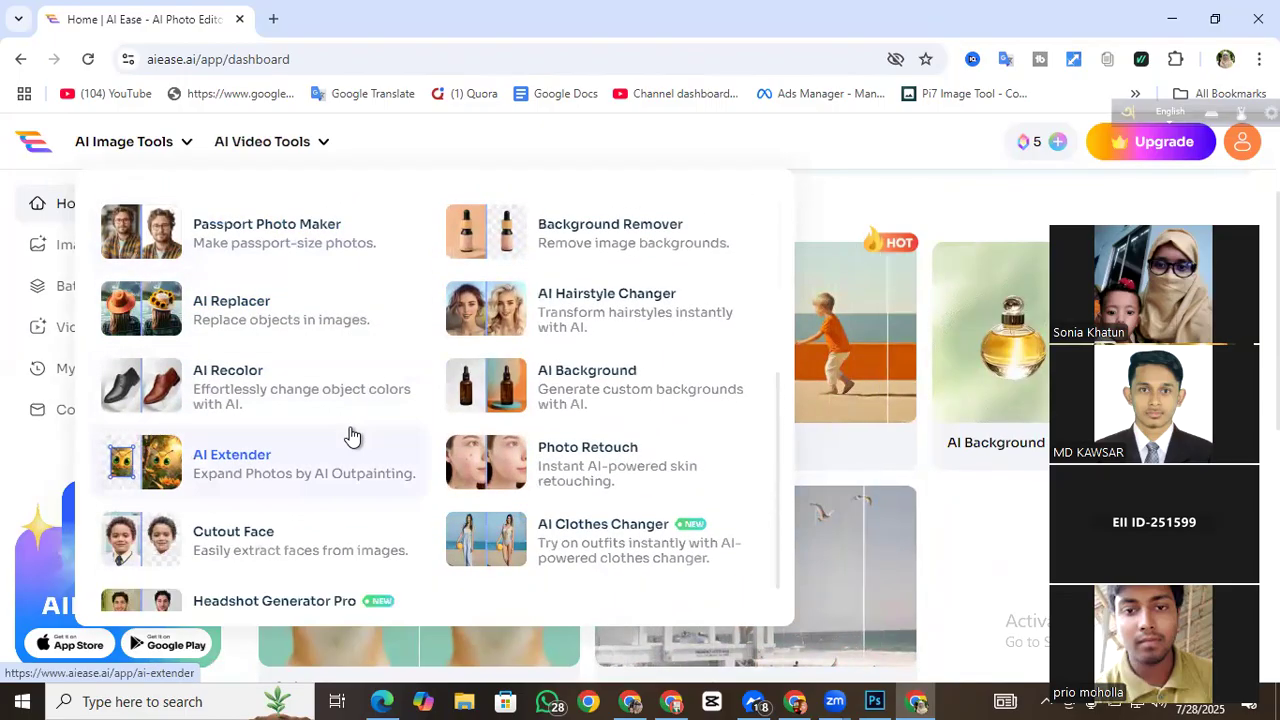
{"action": "scroll", "coordinate": [314, 451], "scroll_direction": "down", "scroll_amount": 1}
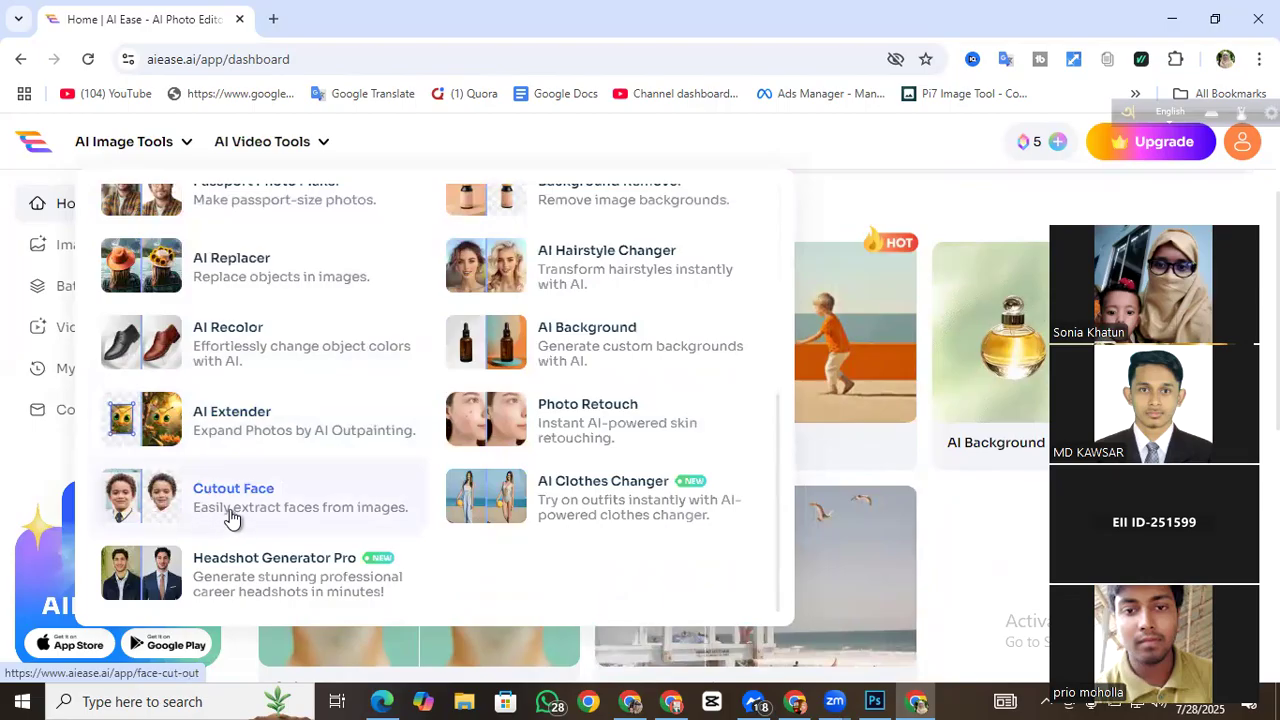
{"action": "scroll", "coordinate": [240, 520], "scroll_direction": "down", "scroll_amount": 2}
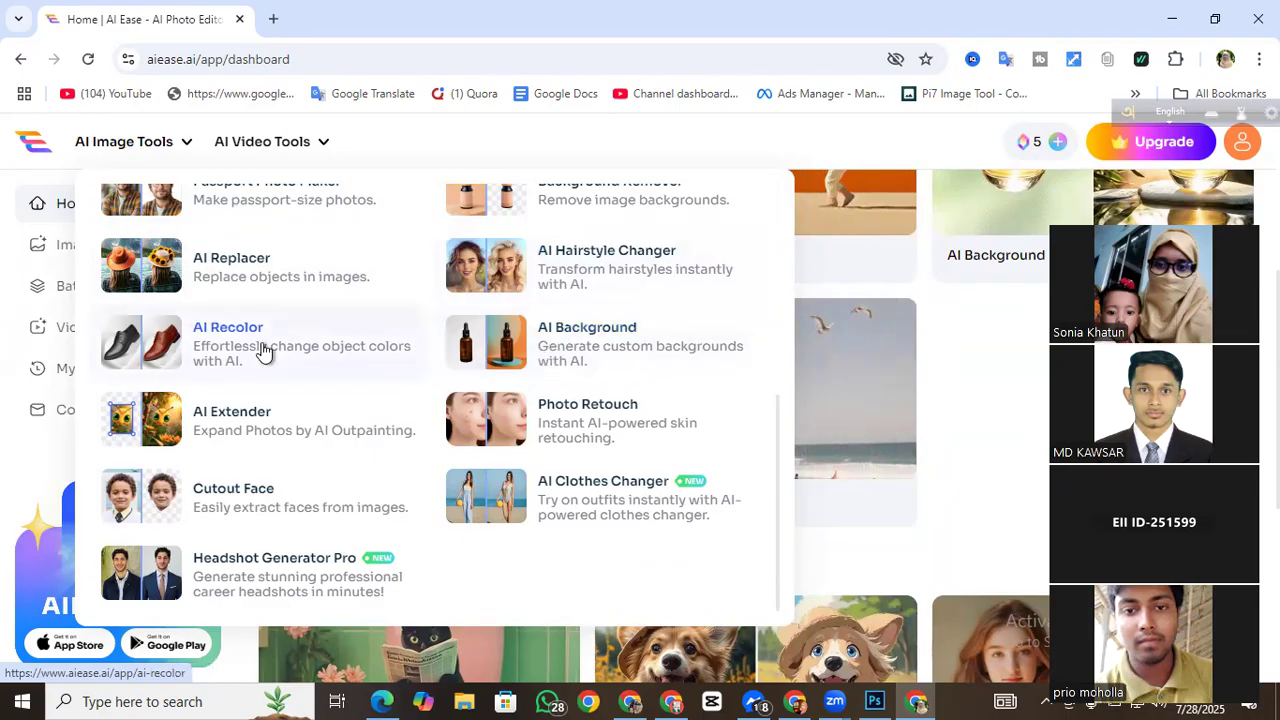
{"action": "scroll", "coordinate": [263, 352], "scroll_direction": "up", "scroll_amount": 1}
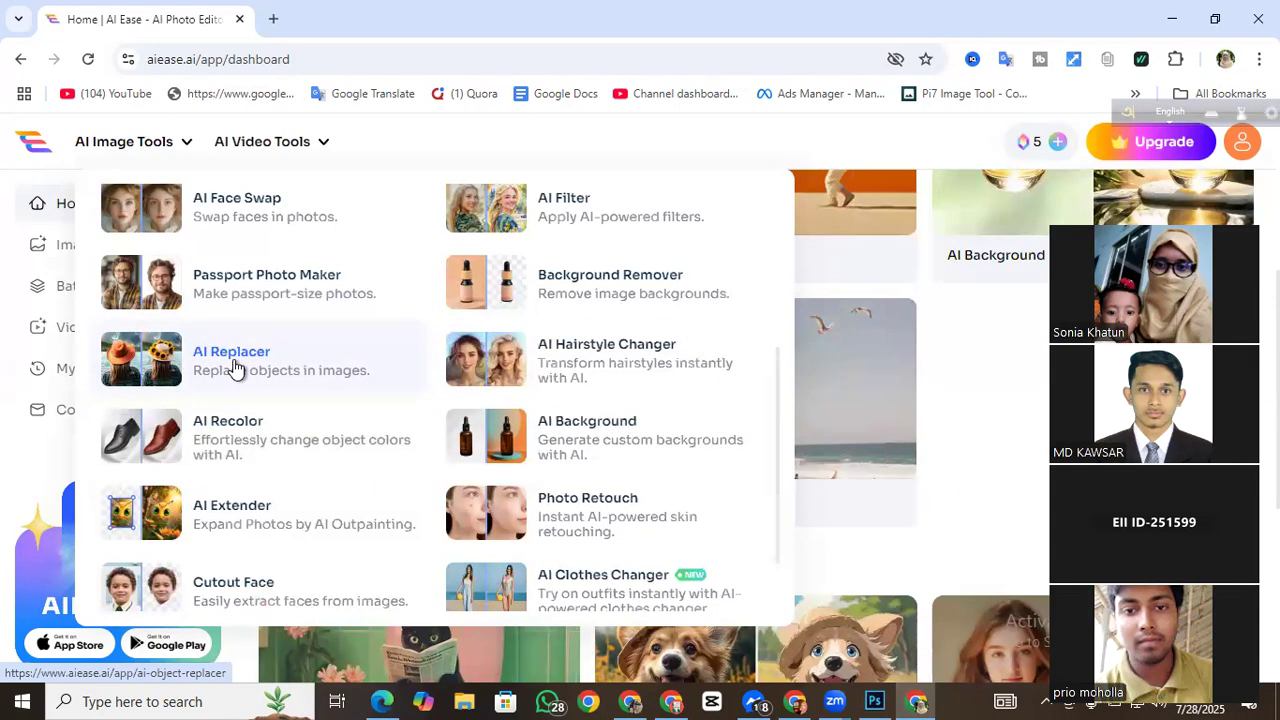
{"action": "scroll", "coordinate": [250, 365], "scroll_direction": "up", "scroll_amount": 1}
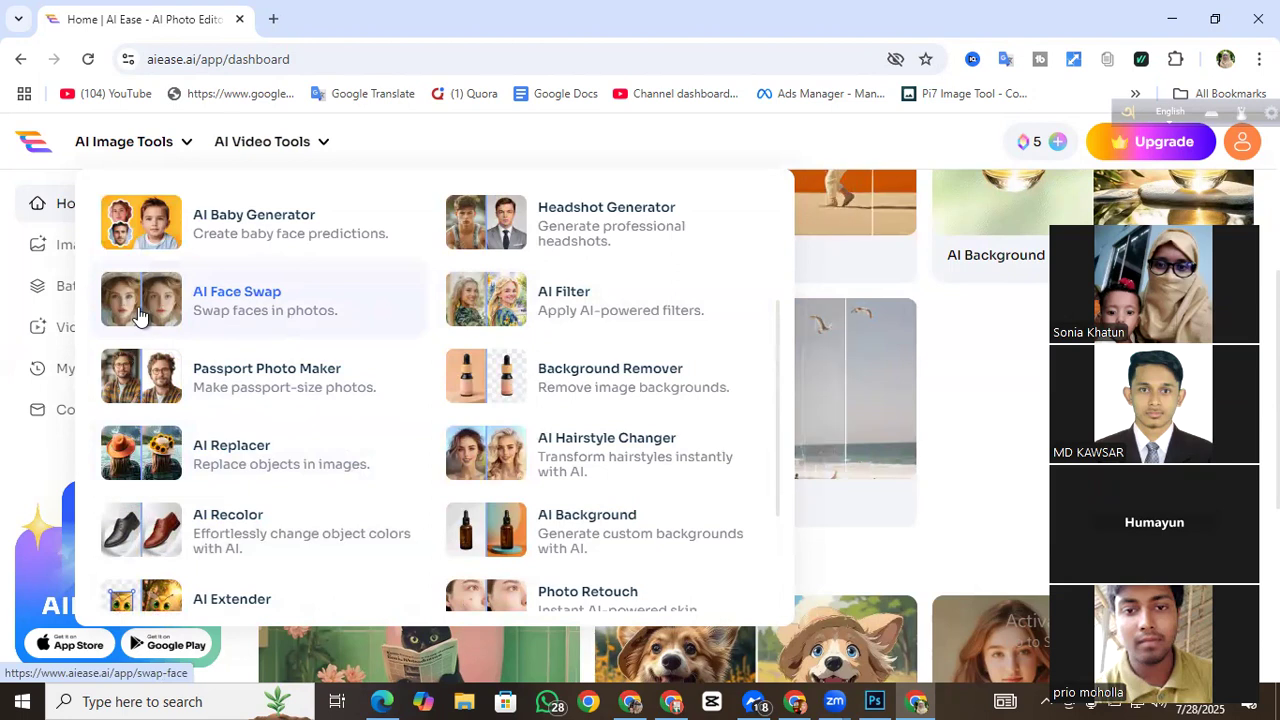
{"action": "scroll", "coordinate": [597, 305], "scroll_direction": "up", "scroll_amount": 1}
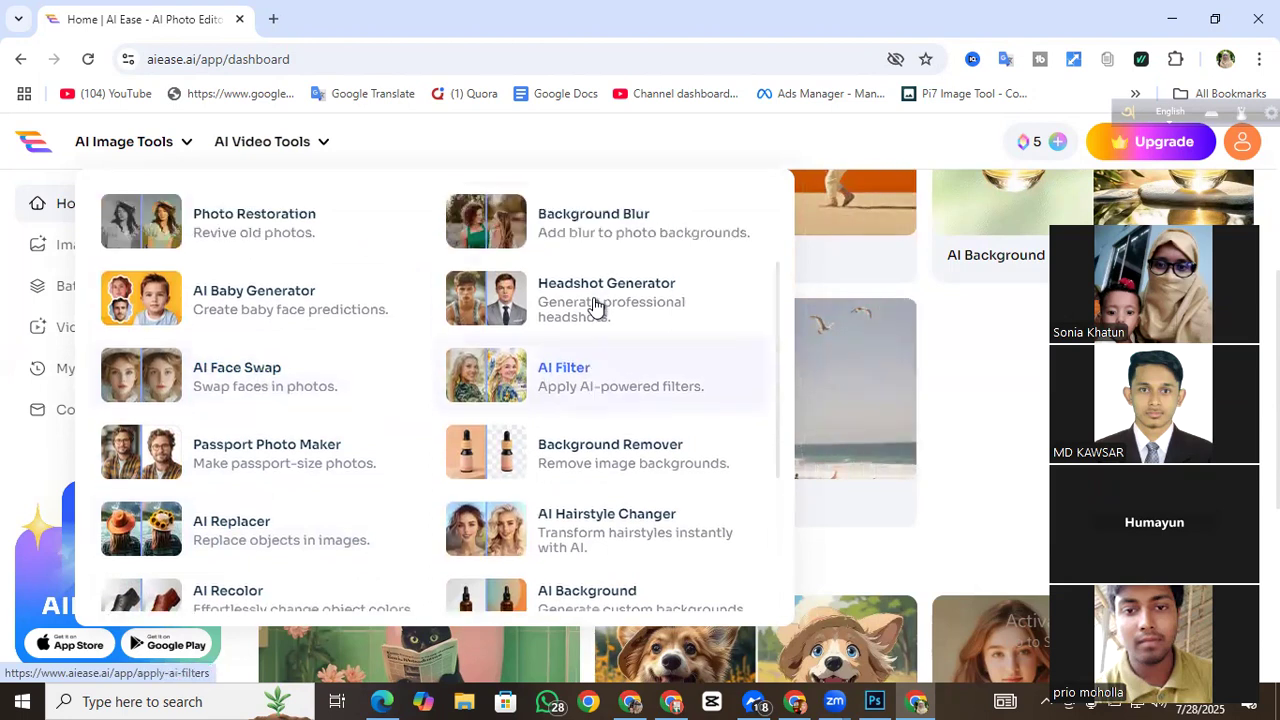
{"action": "scroll", "coordinate": [590, 256], "scroll_direction": "up", "scroll_amount": 1}
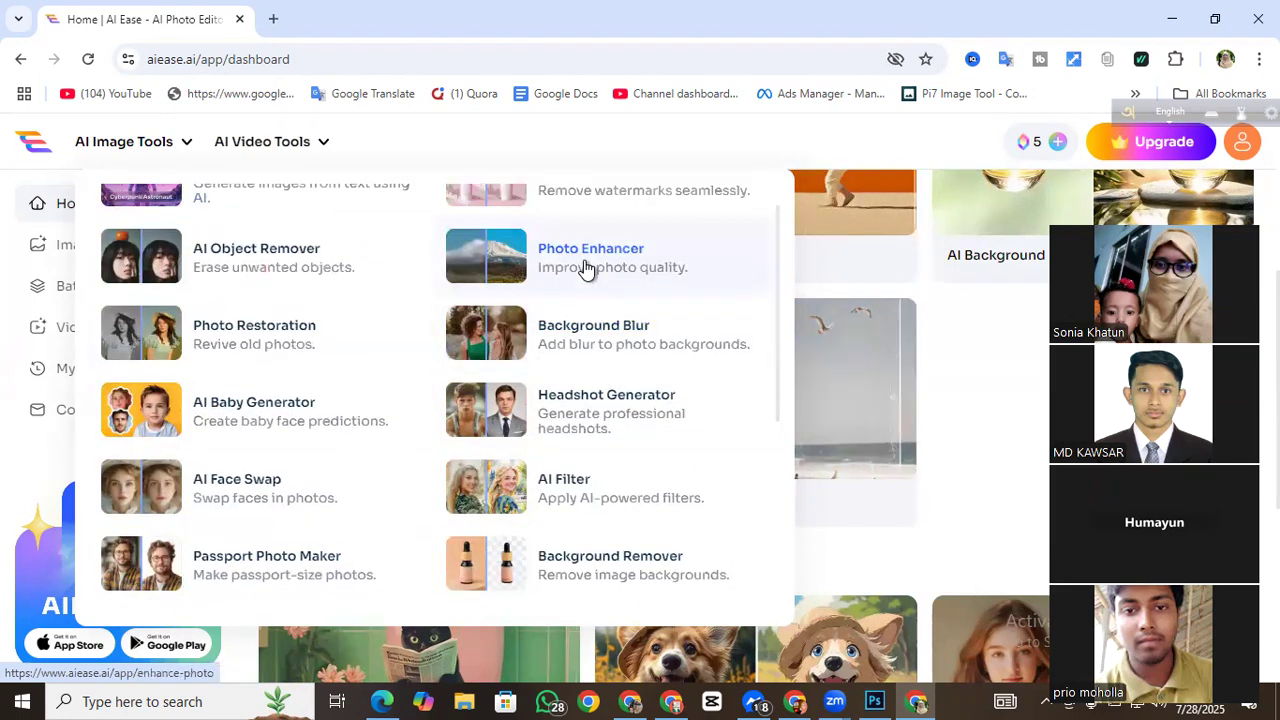
Step: Open the Photo Enhancer and upload the shocked man's portrait on a white background from the Habijabi folder on drive D
{"action": "left_click", "coordinate": [580, 263]}
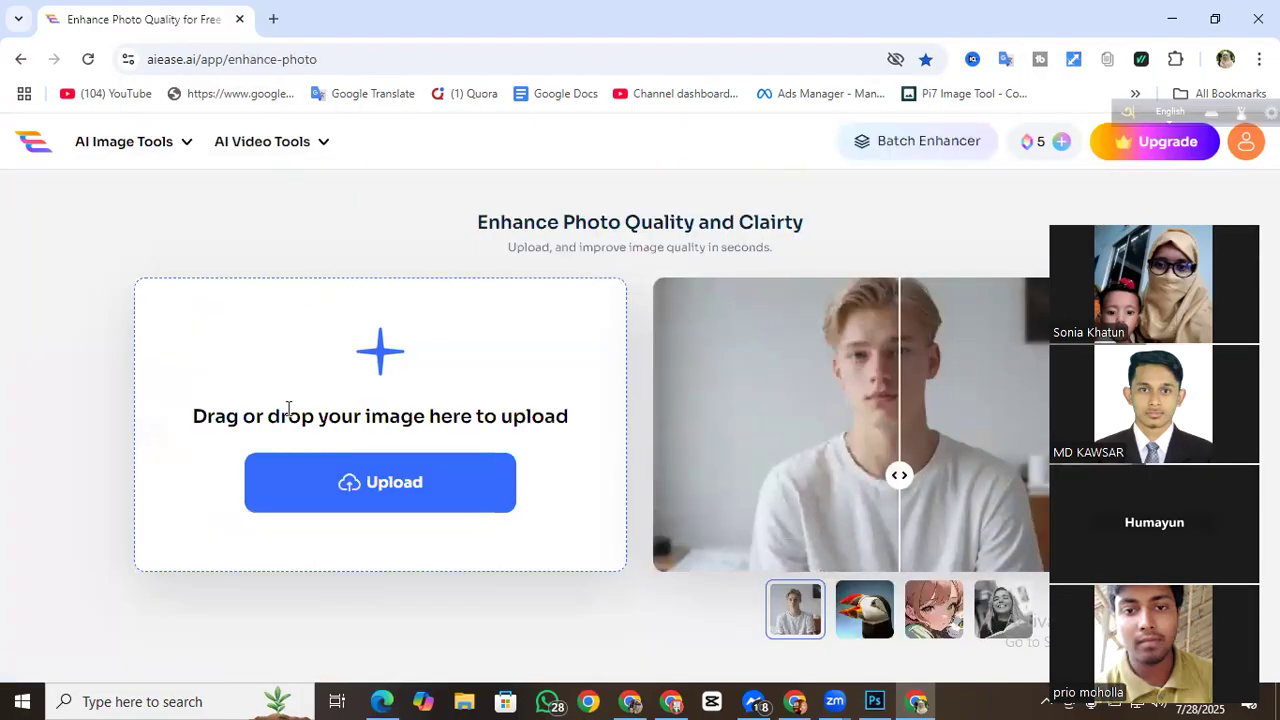
{"action": "left_click", "coordinate": [359, 487]}
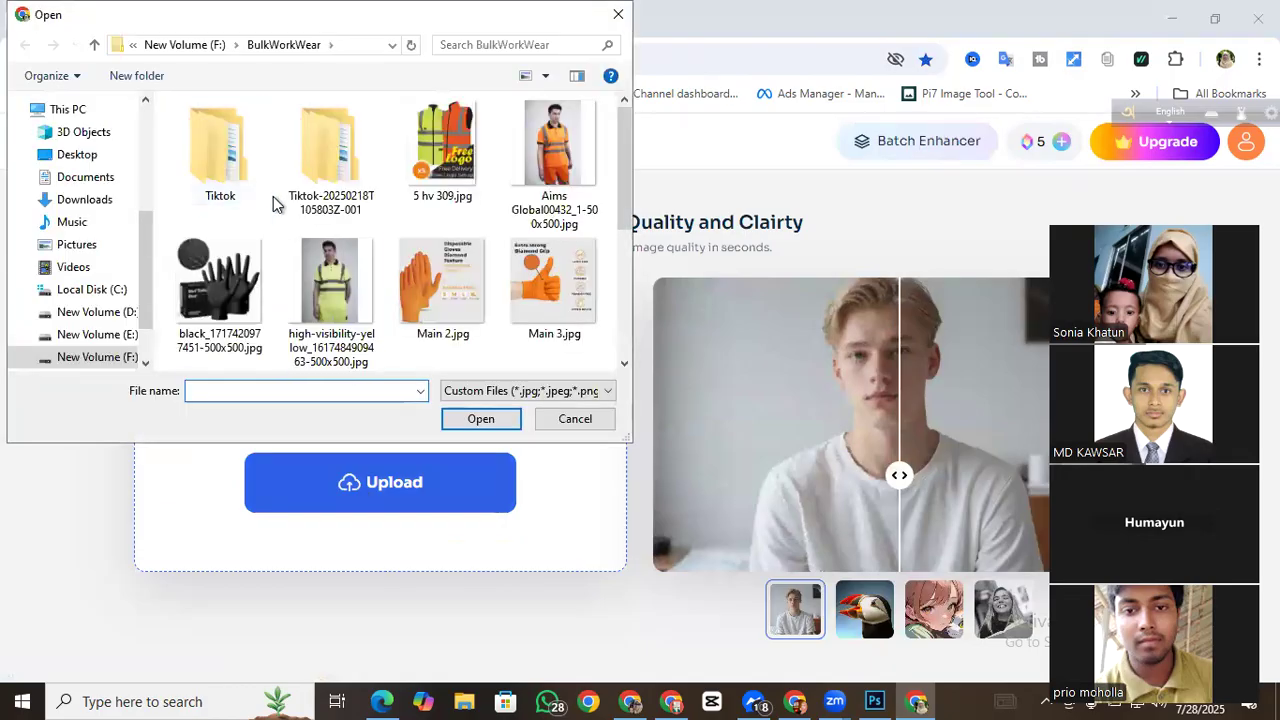
{"action": "scroll", "coordinate": [224, 197], "scroll_direction": "down", "scroll_amount": 5}
{"action": "scroll", "coordinate": [280, 203], "scroll_direction": "up", "scroll_amount": 5}
{"action": "left_click", "coordinate": [118, 312]}
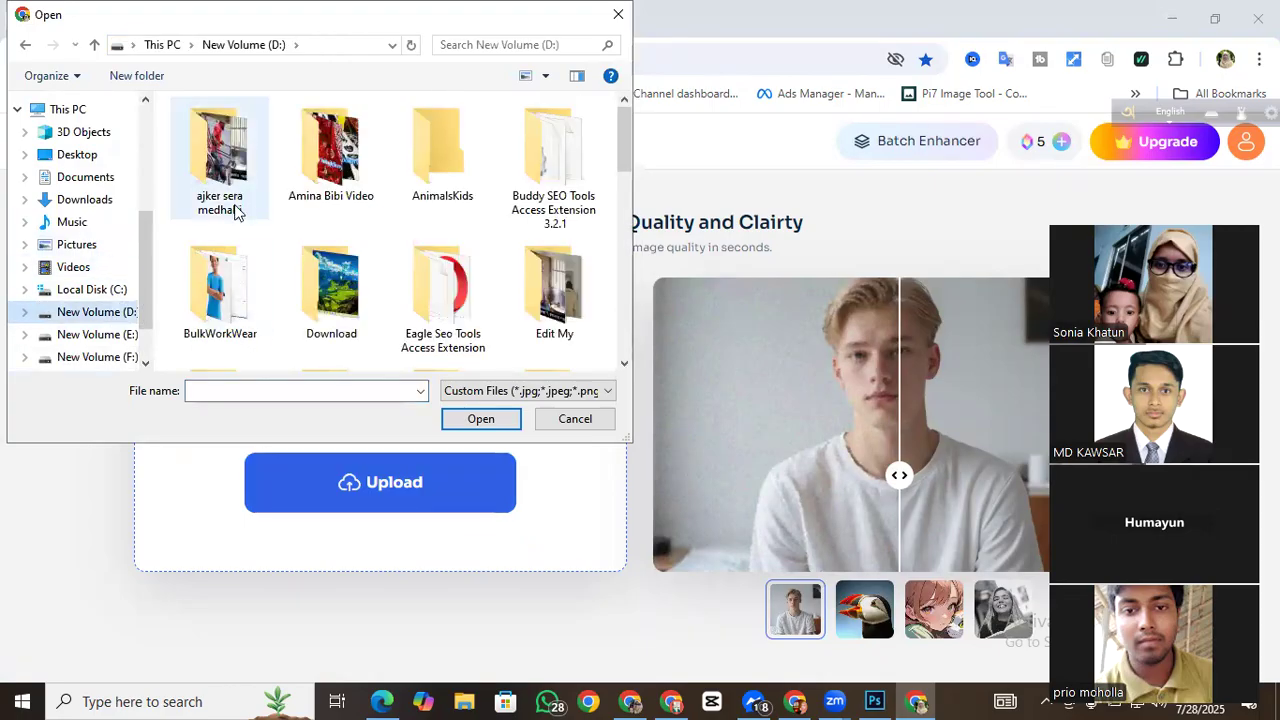
{"action": "scroll", "coordinate": [230, 290], "scroll_direction": "down", "scroll_amount": 2}
{"action": "double_click", "coordinate": [223, 290]}
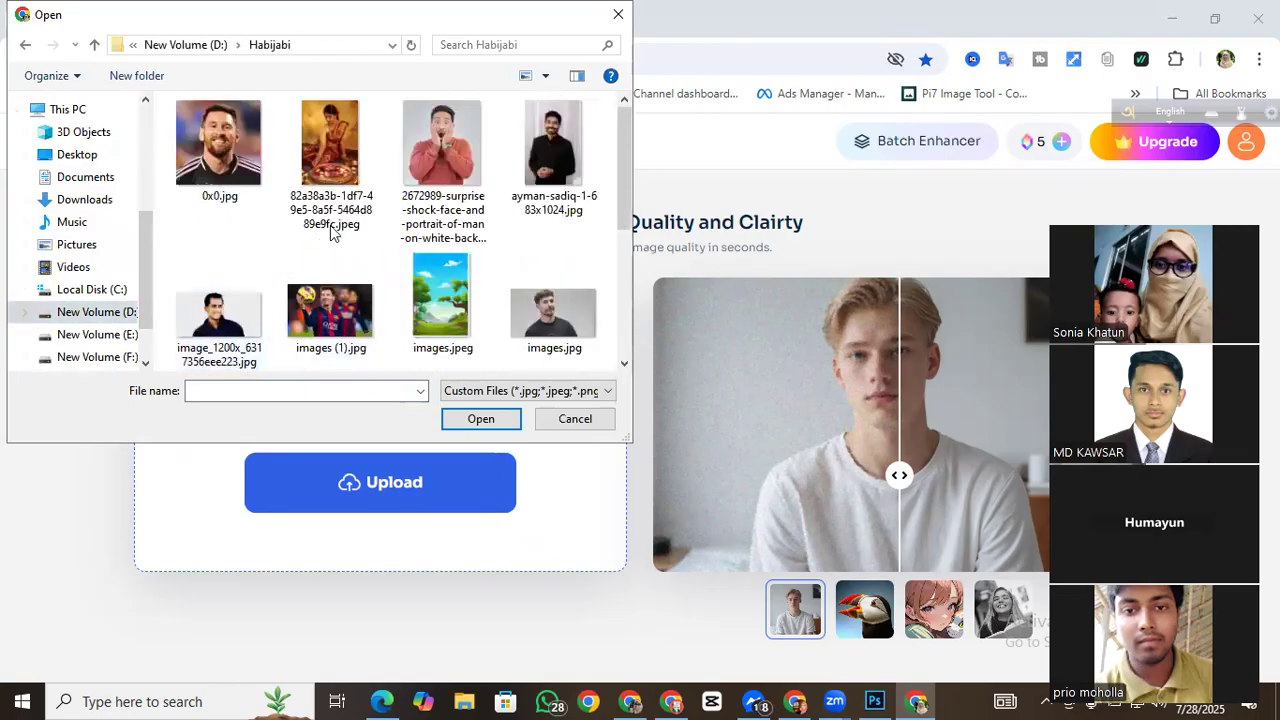
{"action": "left_click", "coordinate": [415, 165]}
{"action": "left_click", "coordinate": [494, 417]}
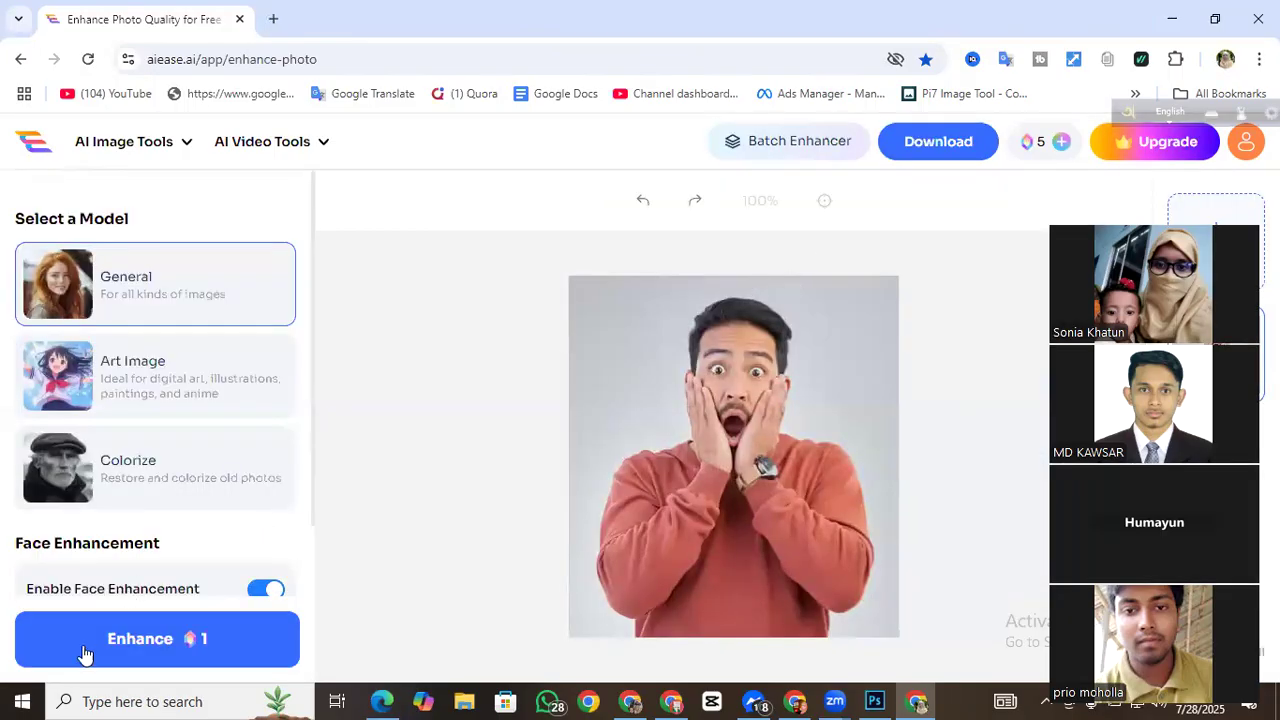
Step: Enhance the portrait with the General model and compare its before and after versions across the whole image
{"action": "left_click", "coordinate": [124, 640]}
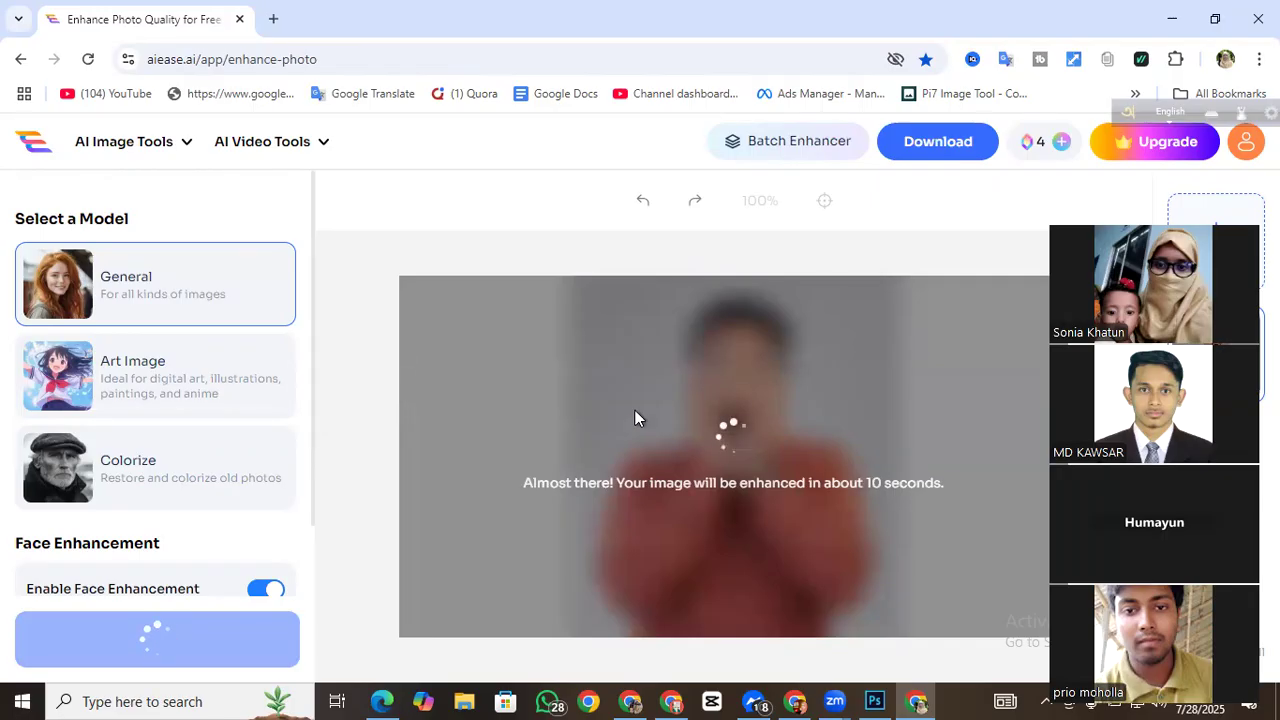
{"action": "mouse_move", "coordinate": [1031, 152]}
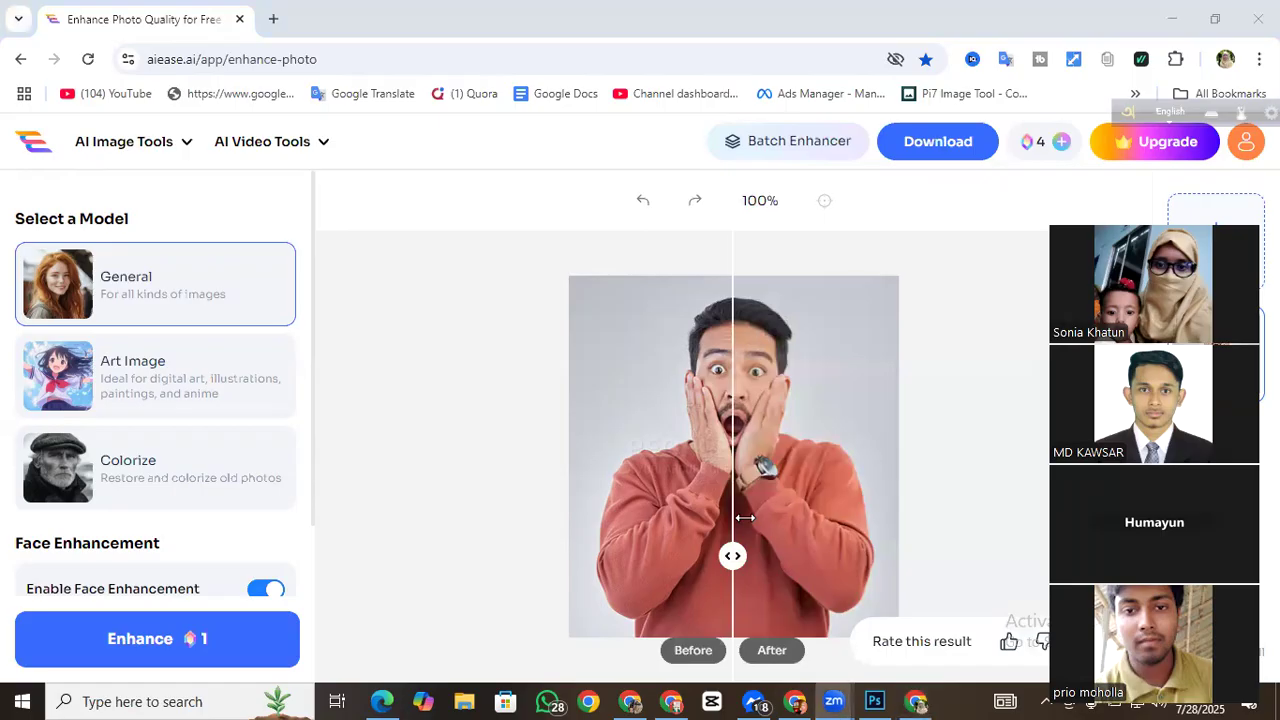
{"action": "left_click_drag", "start_coordinate": [742, 558], "coordinate": [997, 556]}
{"action": "left_click_drag", "start_coordinate": [876, 550], "coordinate": [545, 556]}
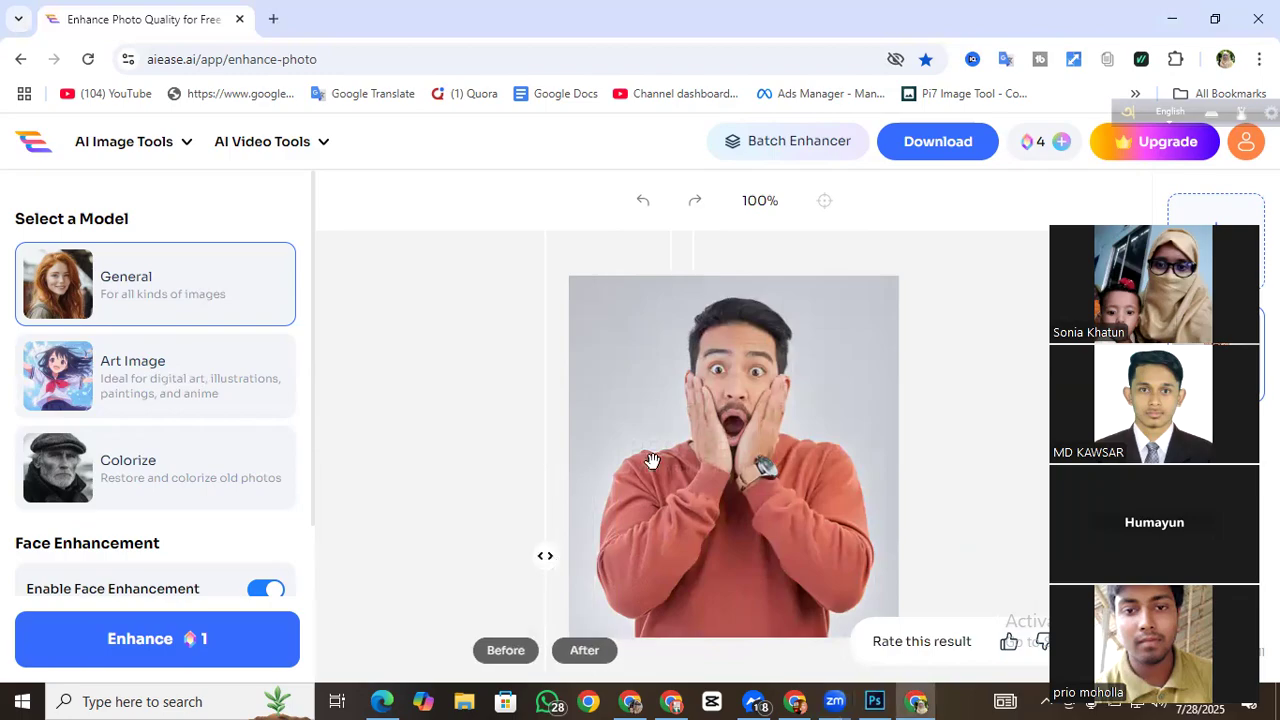
Step: Download the enhanced portrait as the low-res 730x800px image and open the downloaded file
{"action": "left_click", "coordinate": [917, 148]}
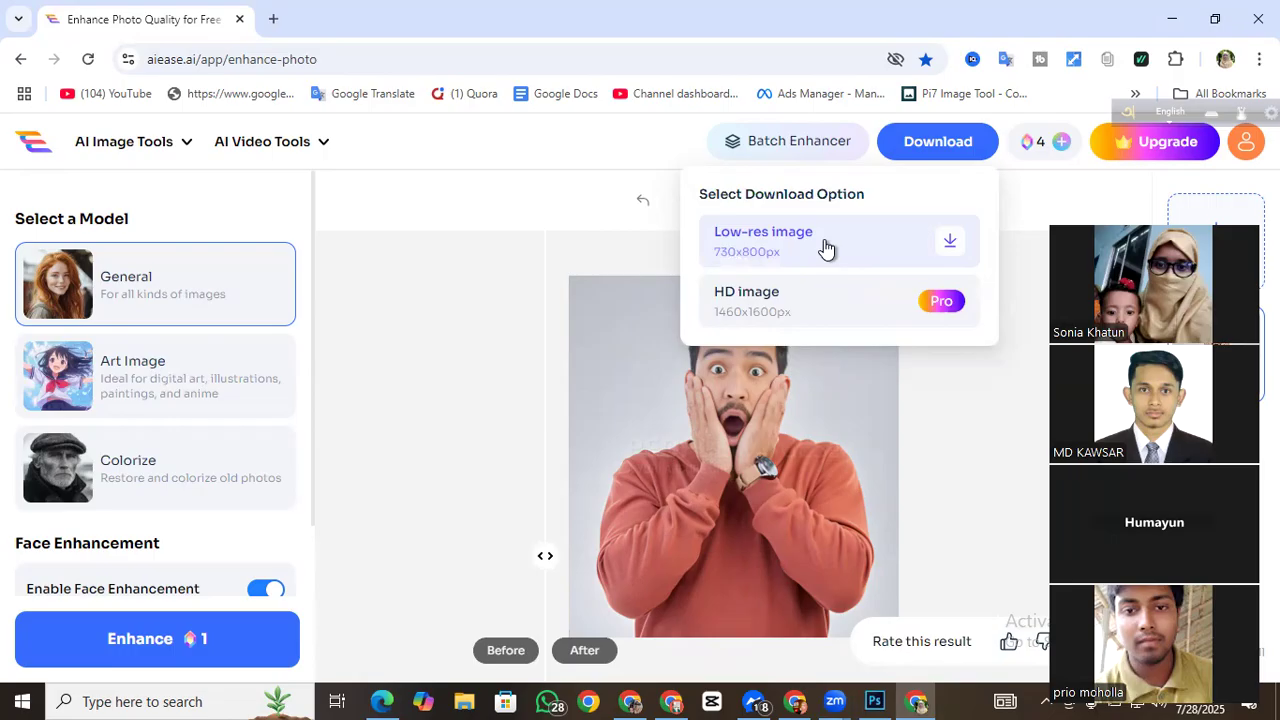
{"action": "left_click", "coordinate": [923, 249]}
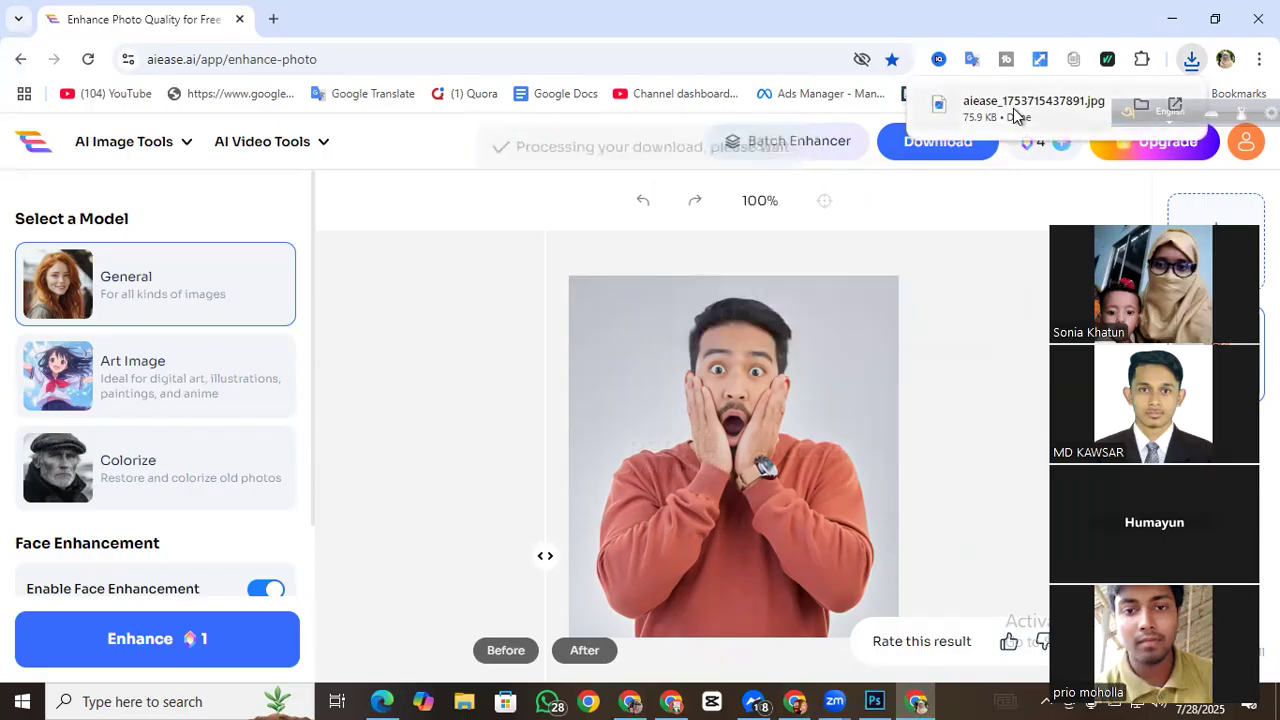
{"action": "left_click", "coordinate": [1015, 108]}
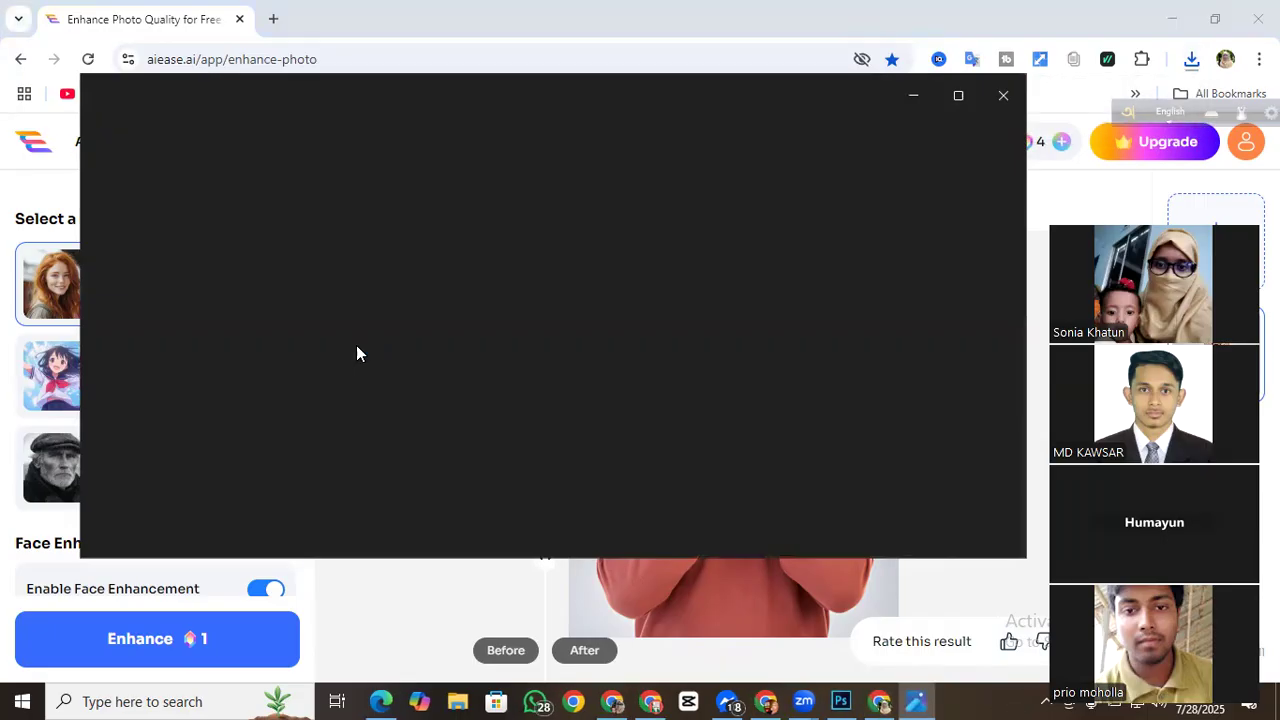
Step: Inspect the face, hands and sweater details in the downloaded portrait up close, and close the image viewer
{"action": "scroll", "coordinate": [552, 305], "scroll_direction": "up", "scroll_amount": 4}
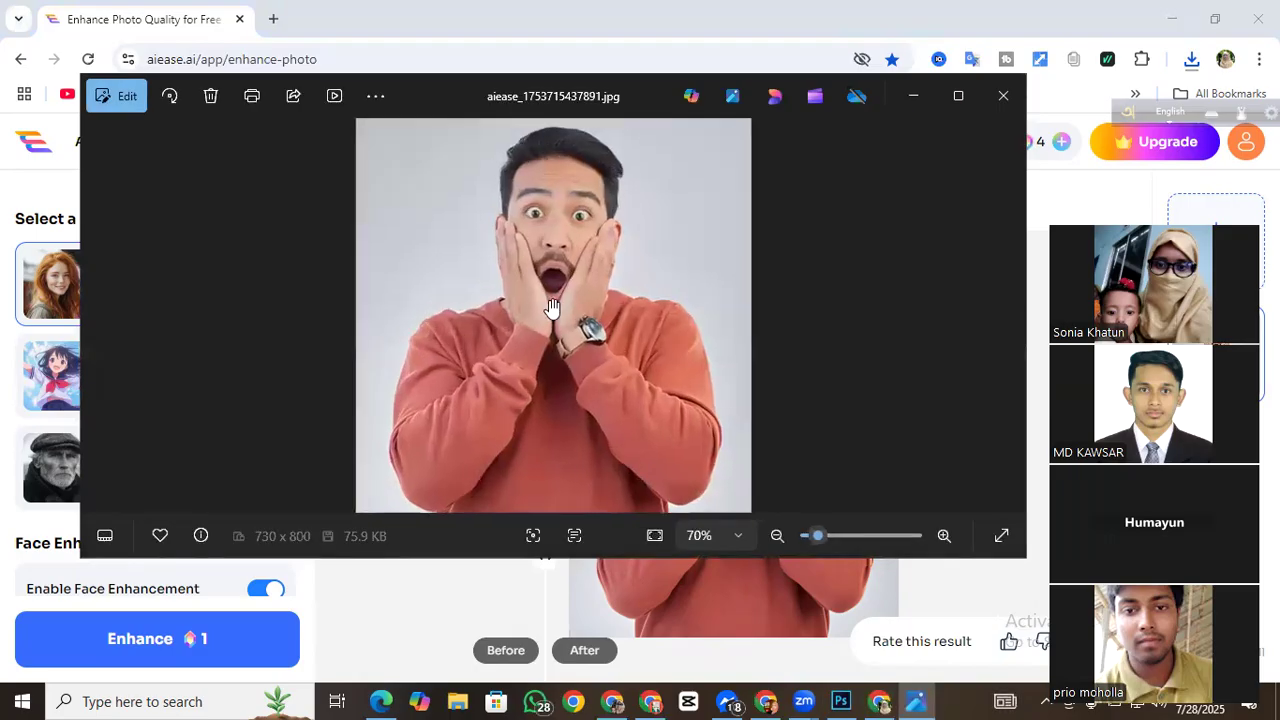
{"action": "scroll", "coordinate": [527, 390], "scroll_direction": "up", "scroll_amount": 3}
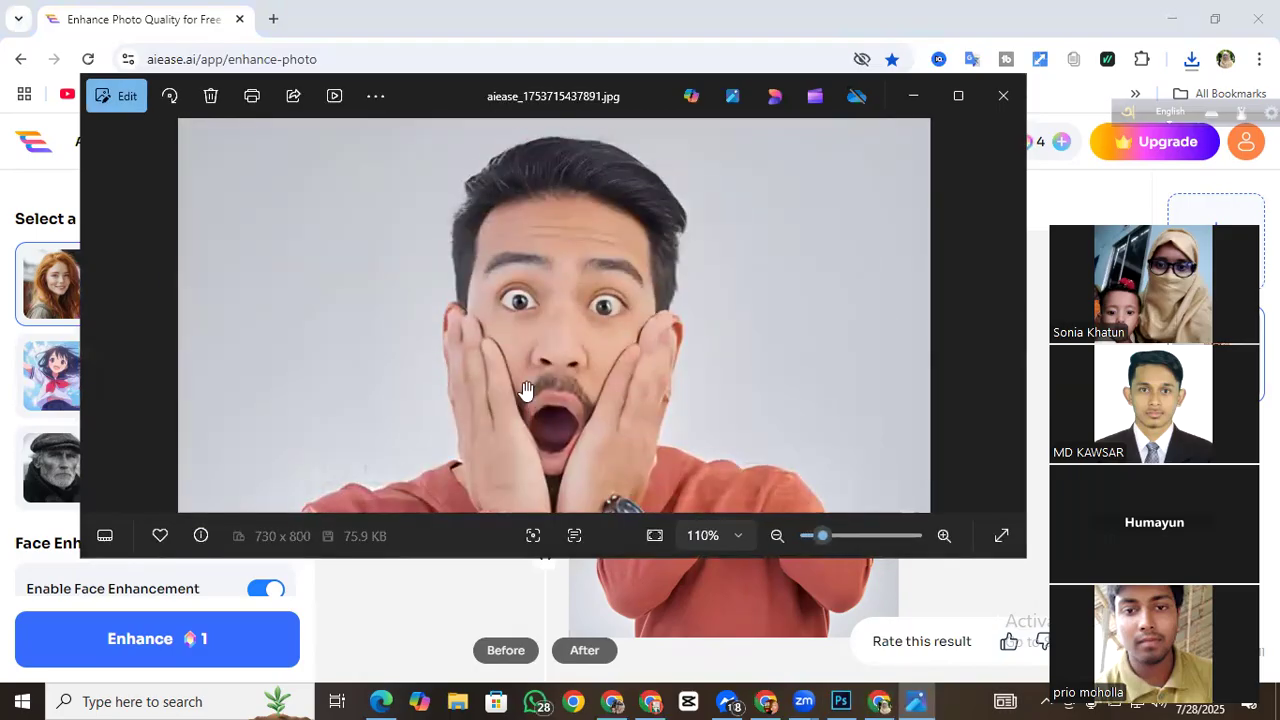
{"action": "scroll", "coordinate": [527, 390], "scroll_direction": "down", "scroll_amount": 6}
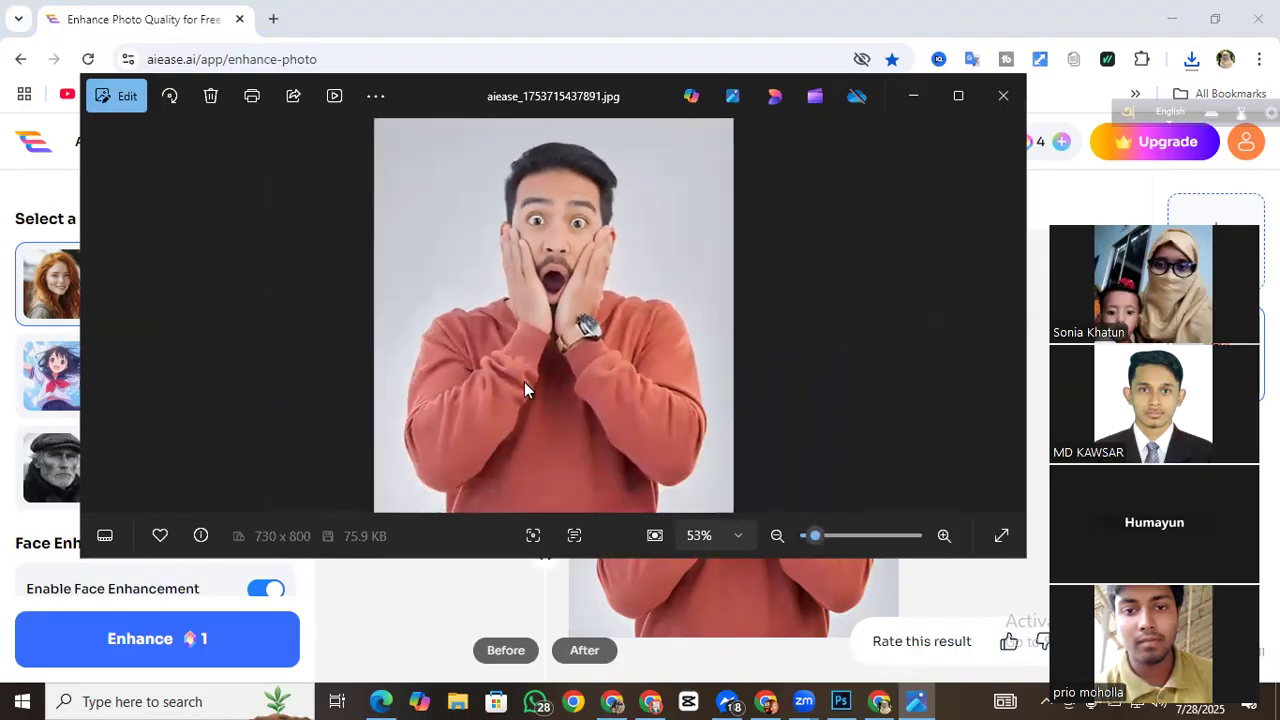
{"action": "scroll", "coordinate": [524, 389], "scroll_direction": "up", "scroll_amount": 5}
{"action": "left_click_drag", "start_coordinate": [486, 337], "coordinate": [497, 423]}
{"action": "scroll", "coordinate": [388, 325], "scroll_direction": "down", "scroll_amount": 2}
{"action": "scroll", "coordinate": [600, 393], "scroll_direction": "up", "scroll_amount": 3}
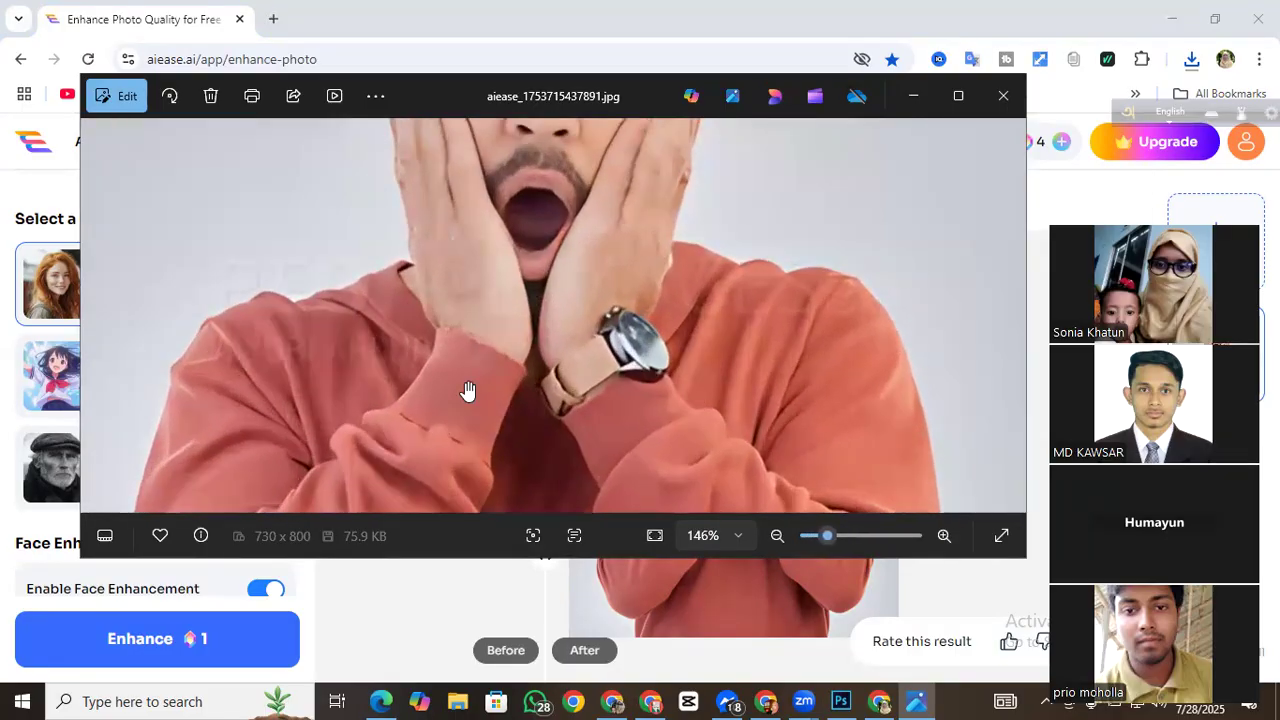
{"action": "scroll", "coordinate": [449, 377], "scroll_direction": "down", "scroll_amount": 2}
{"action": "scroll", "coordinate": [449, 377], "scroll_direction": "down", "scroll_amount": 4}
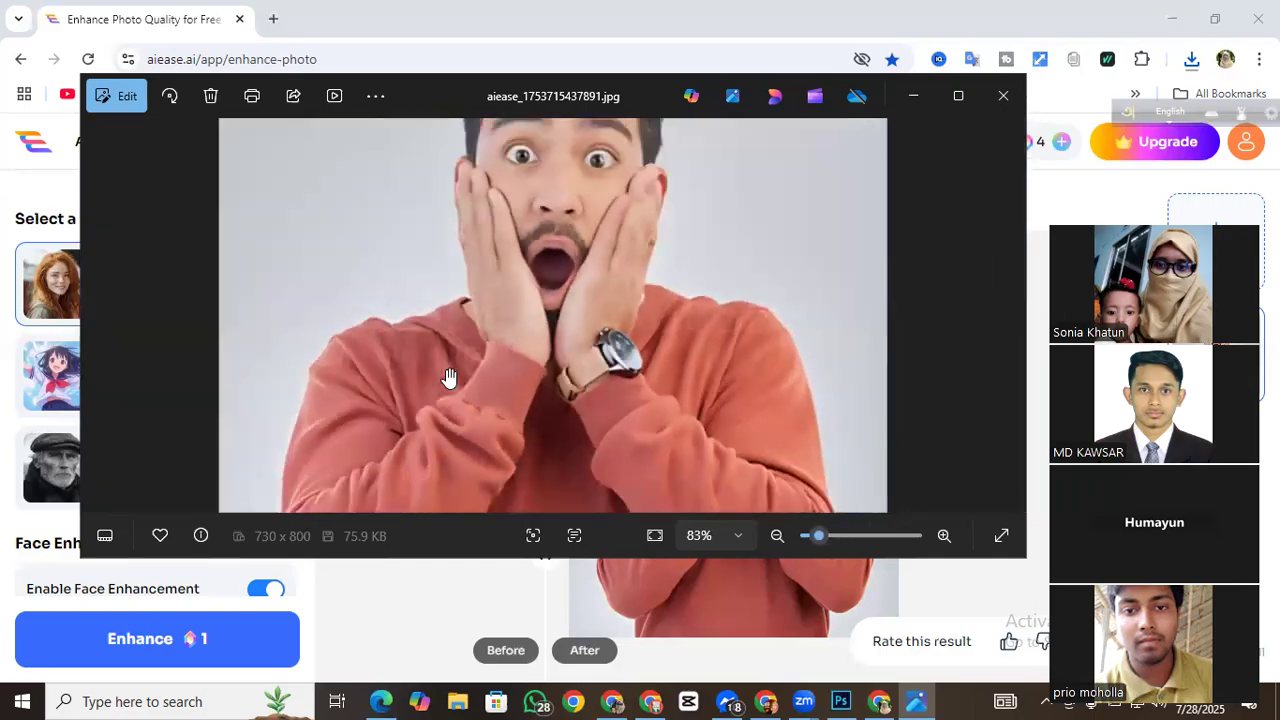
{"action": "left_click", "coordinate": [1004, 100]}
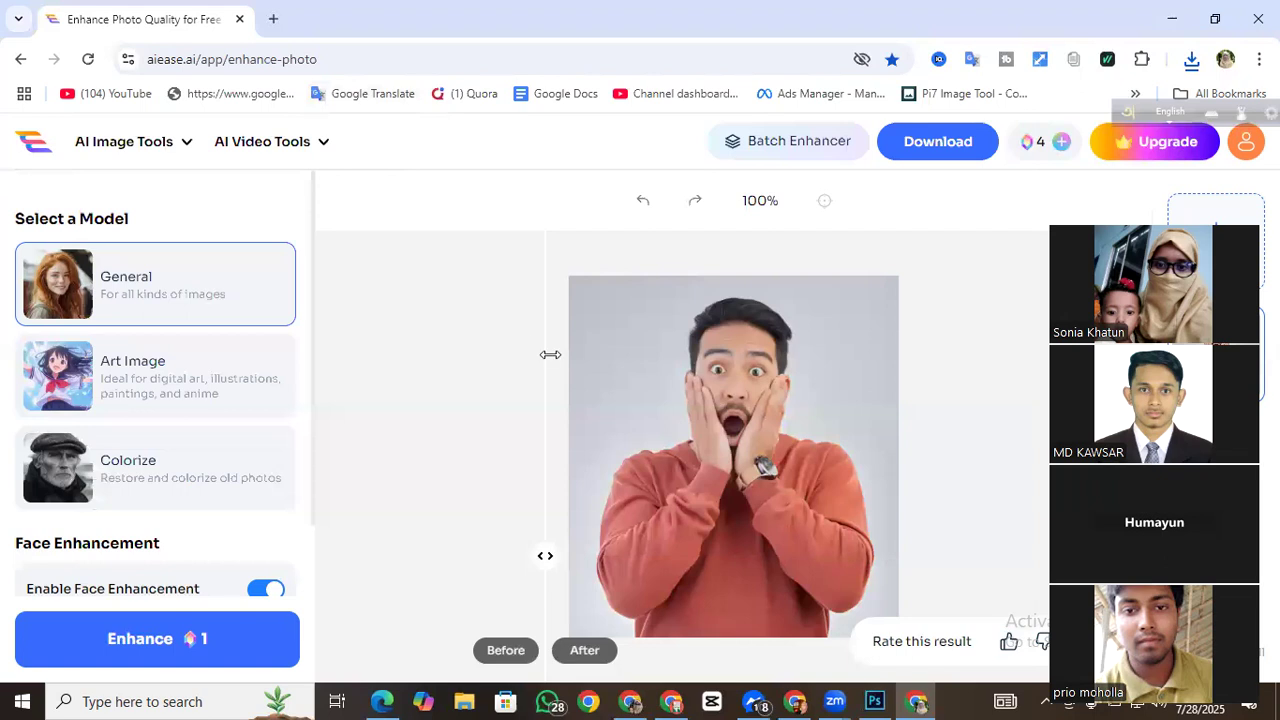
{"action": "mouse_move", "coordinate": [876, 703]}
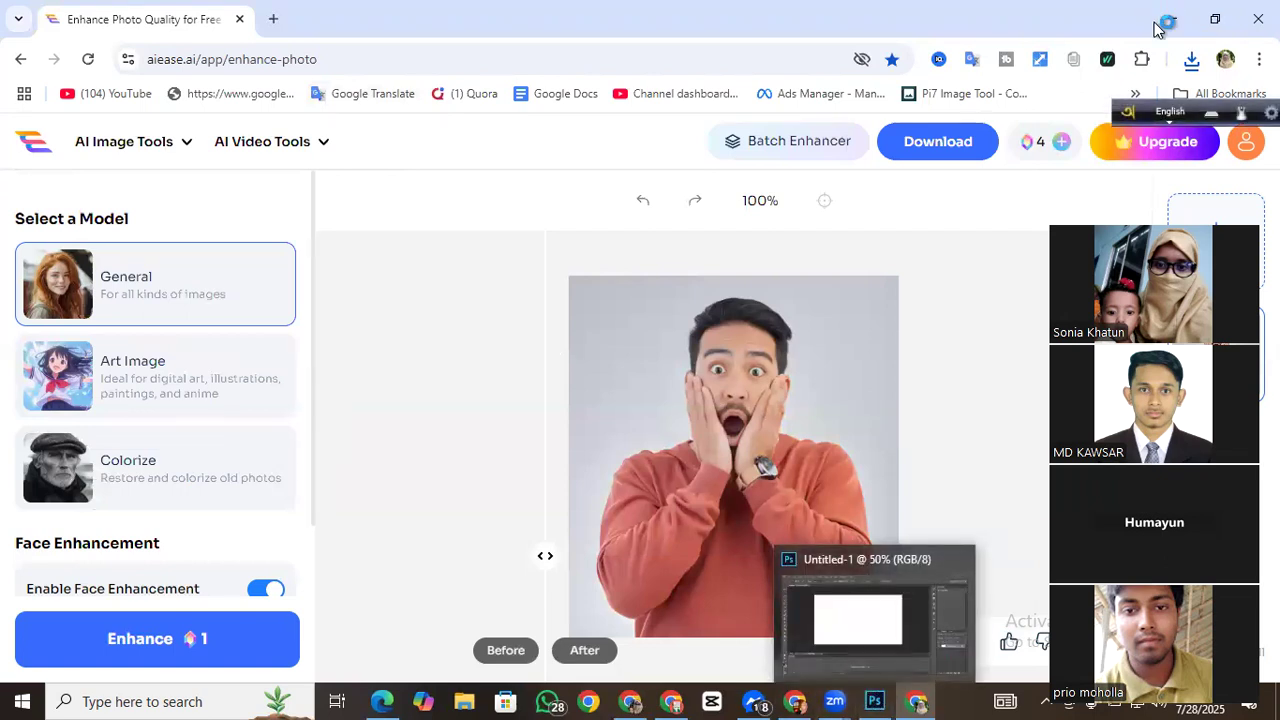
Step: Locate the downloaded enhanced portrait in its folder and try to transfer it straight into Photoshop
{"action": "left_click", "coordinate": [1190, 61]}
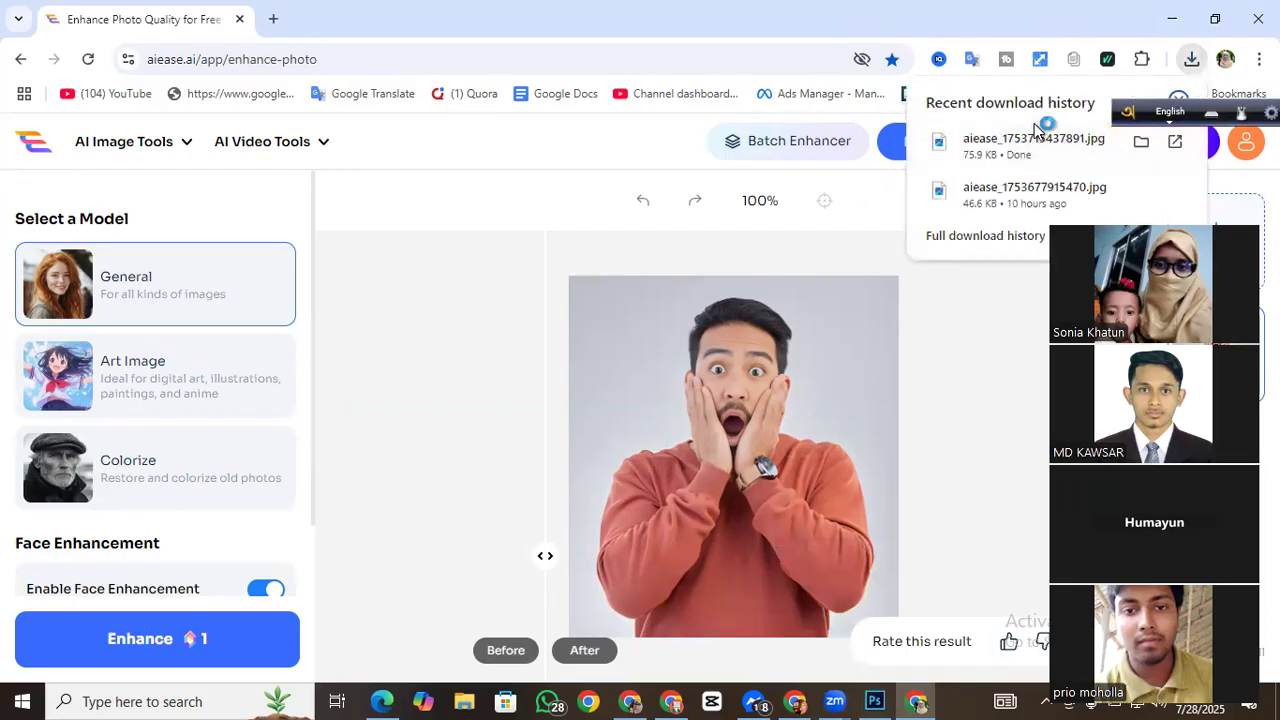
{"action": "left_click", "coordinate": [1141, 143]}
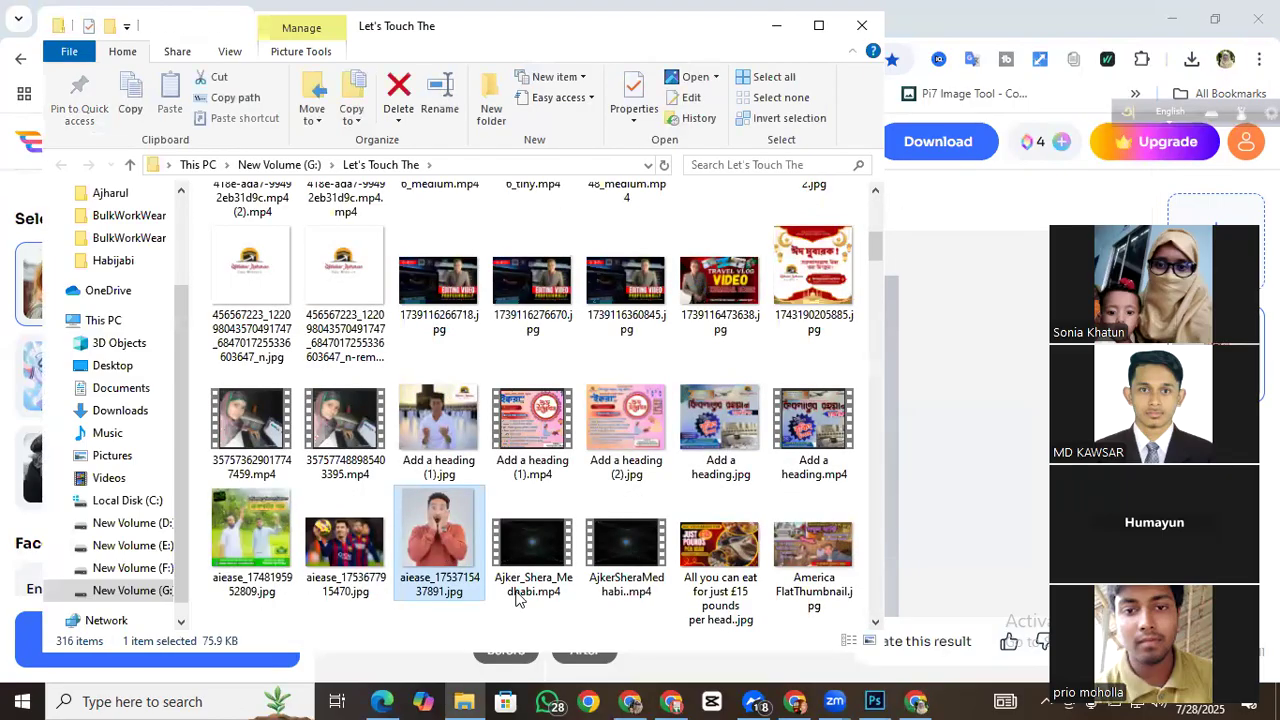
{"action": "left_click_drag", "start_coordinate": [440, 560], "coordinate": [537, 403]}
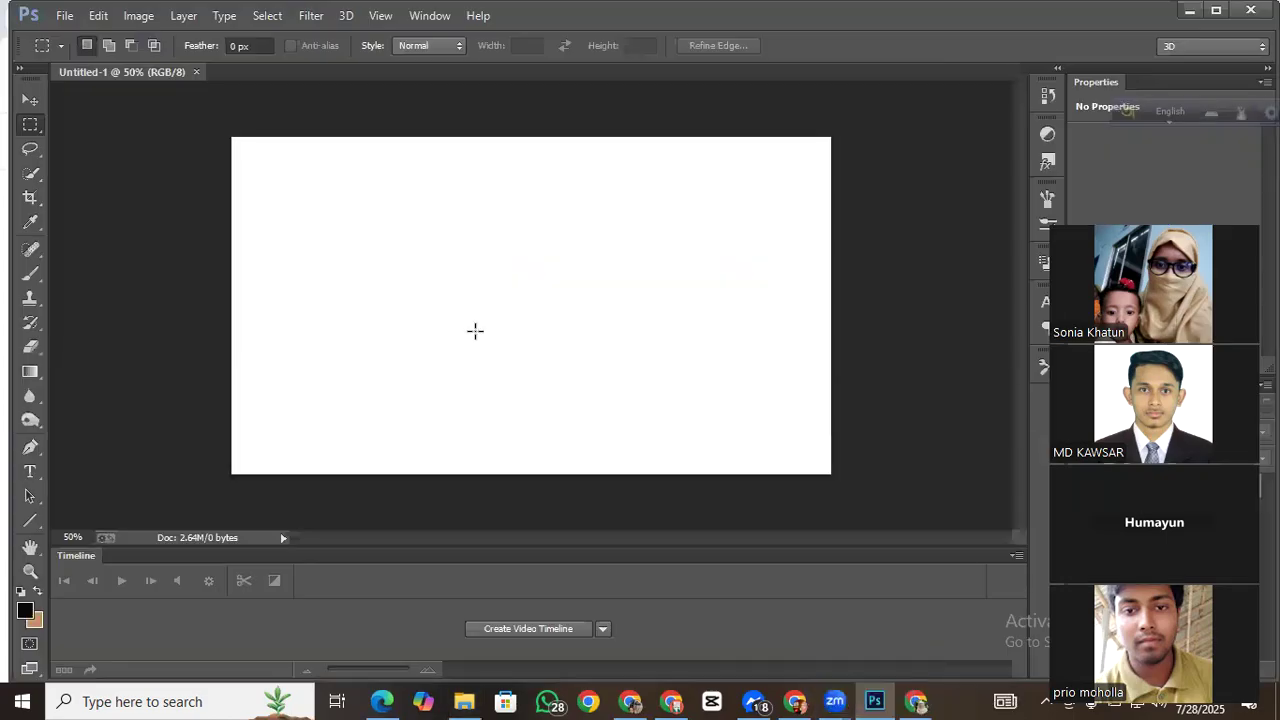
Step: Bring up Photoshop's Open dialog and look through the Quick access folders and recent files for the enhanced portrait
{"action": "left_click", "coordinate": [64, 16]}
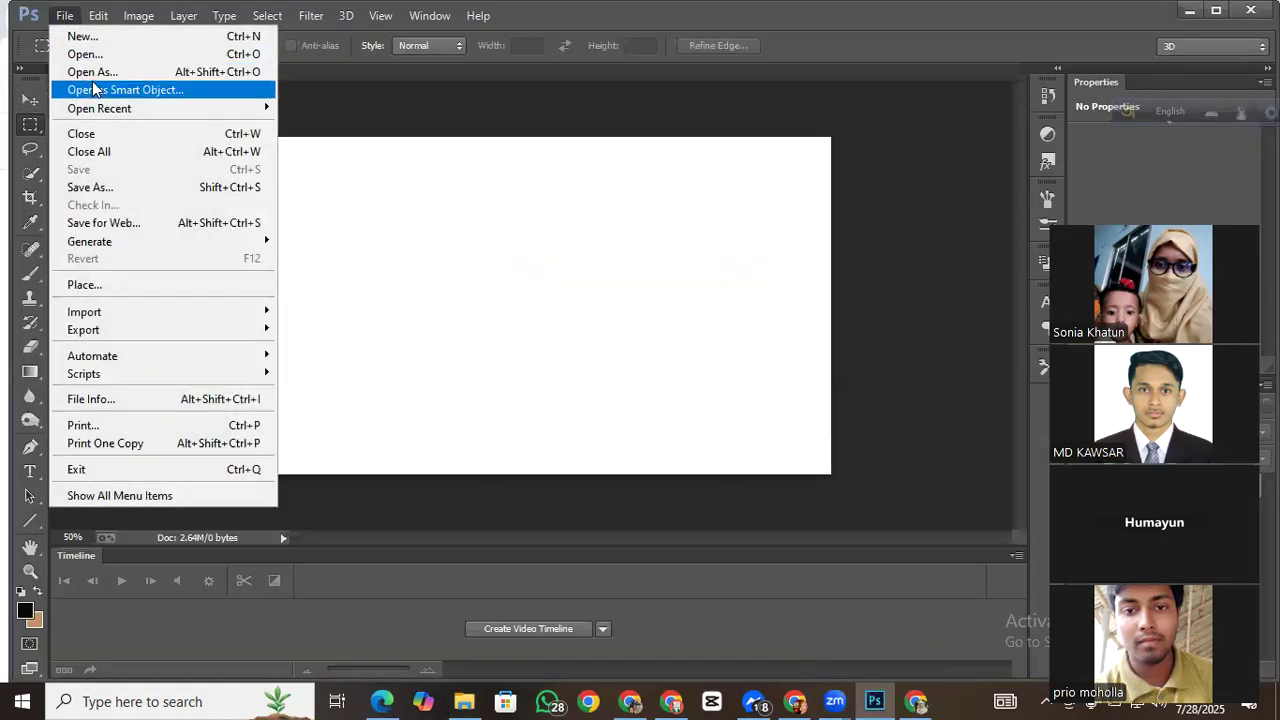
{"action": "left_click", "coordinate": [85, 54]}
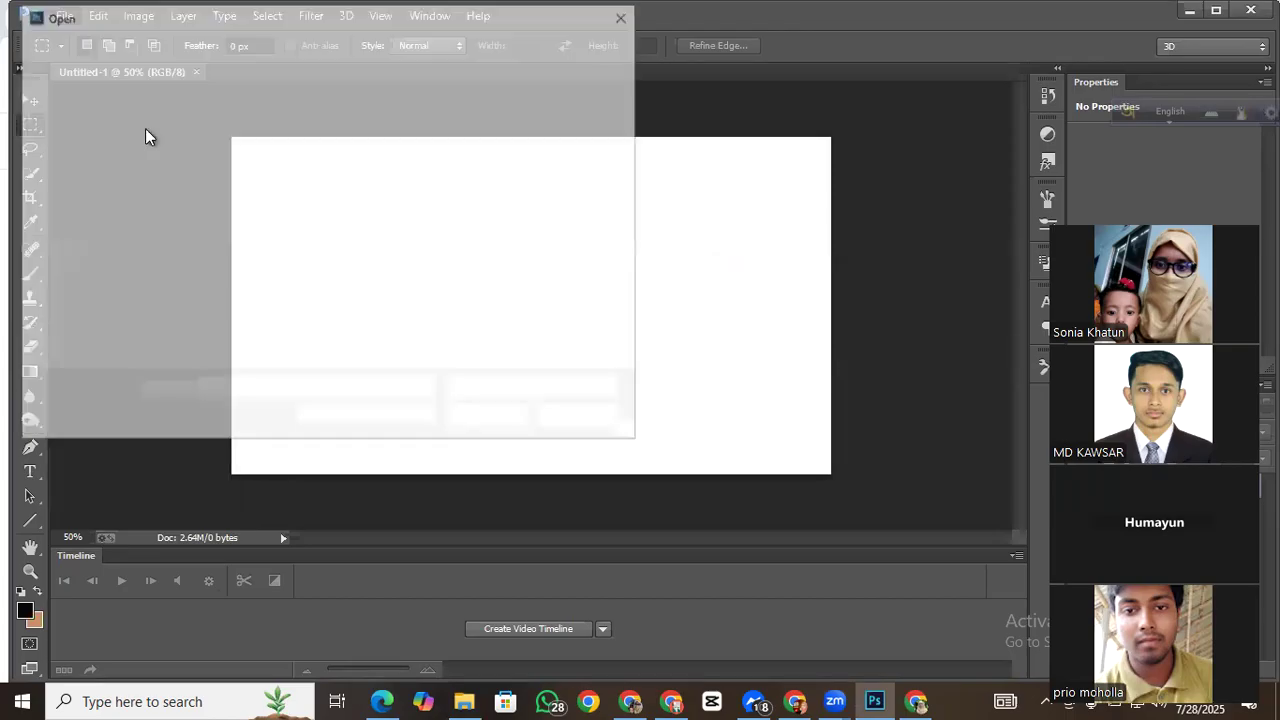
{"action": "scroll", "coordinate": [70, 200], "scroll_direction": "up", "scroll_amount": 6}
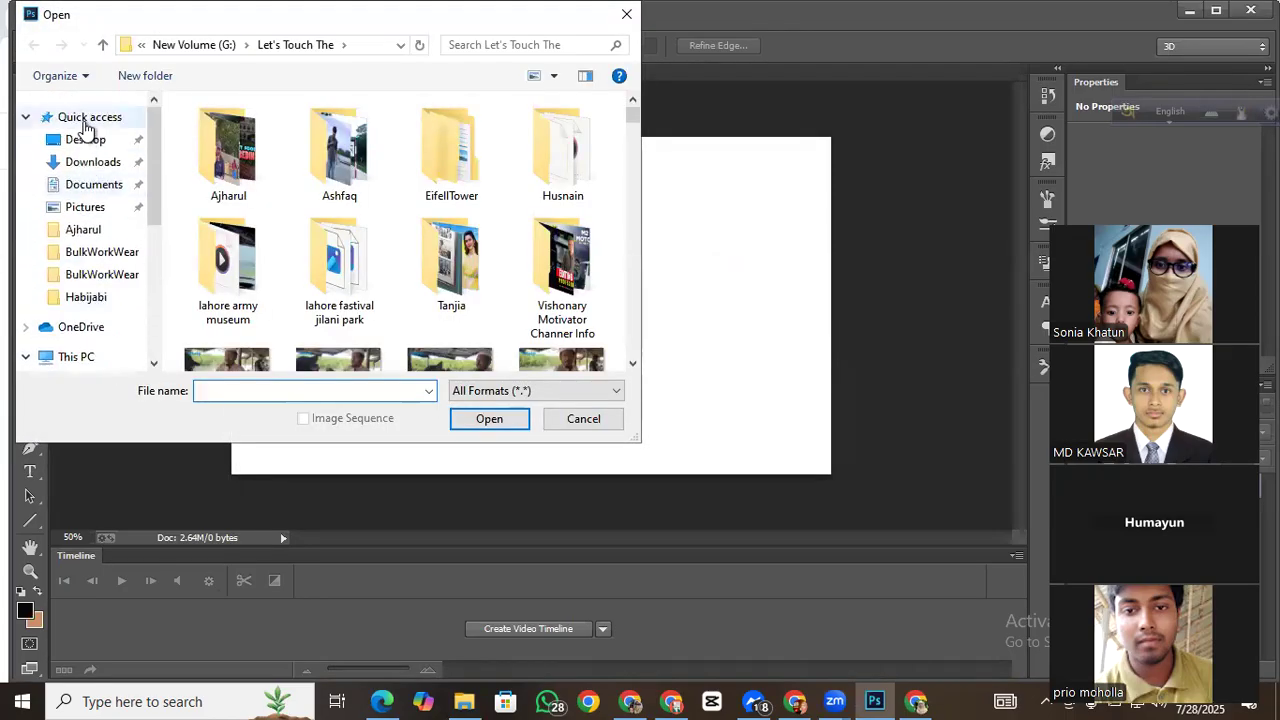
{"action": "left_click", "coordinate": [88, 119]}
{"action": "scroll", "coordinate": [258, 233], "scroll_direction": "down", "scroll_amount": 2}
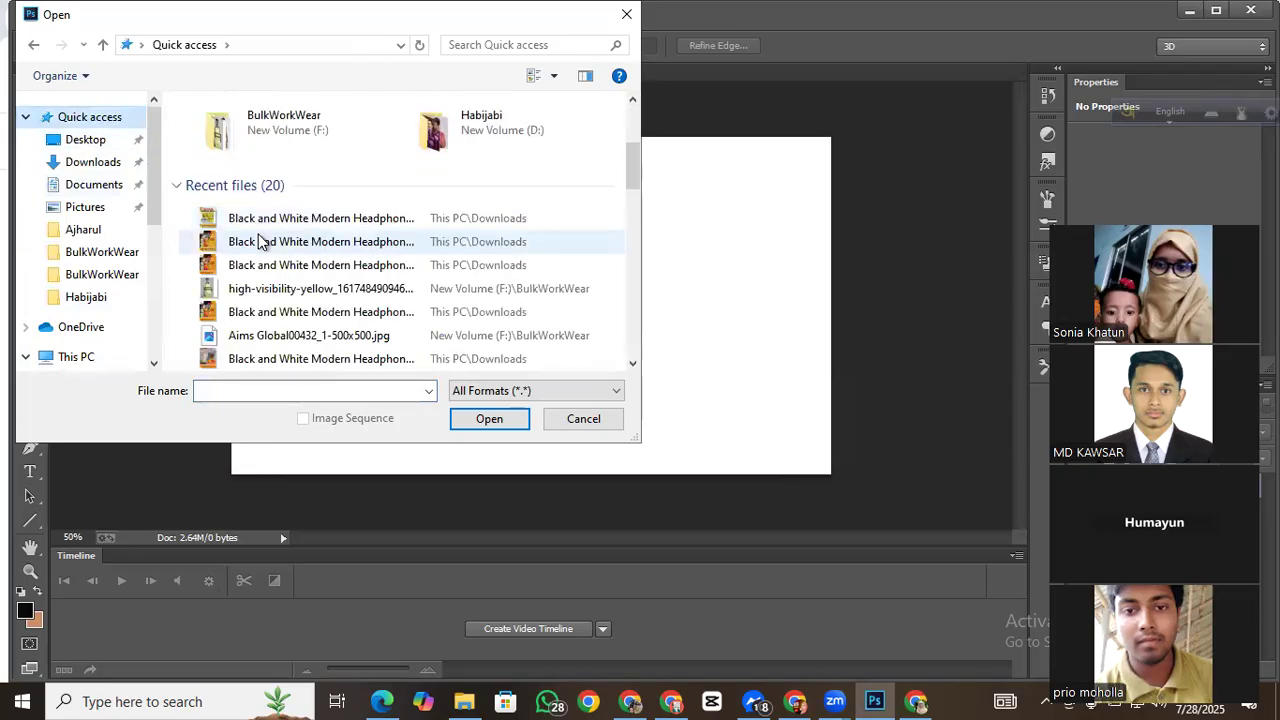
{"action": "scroll", "coordinate": [268, 230], "scroll_direction": "down", "scroll_amount": 1}
{"action": "scroll", "coordinate": [266, 228], "scroll_direction": "up", "scroll_amount": 2}
{"action": "scroll", "coordinate": [265, 222], "scroll_direction": "up", "scroll_amount": 2}
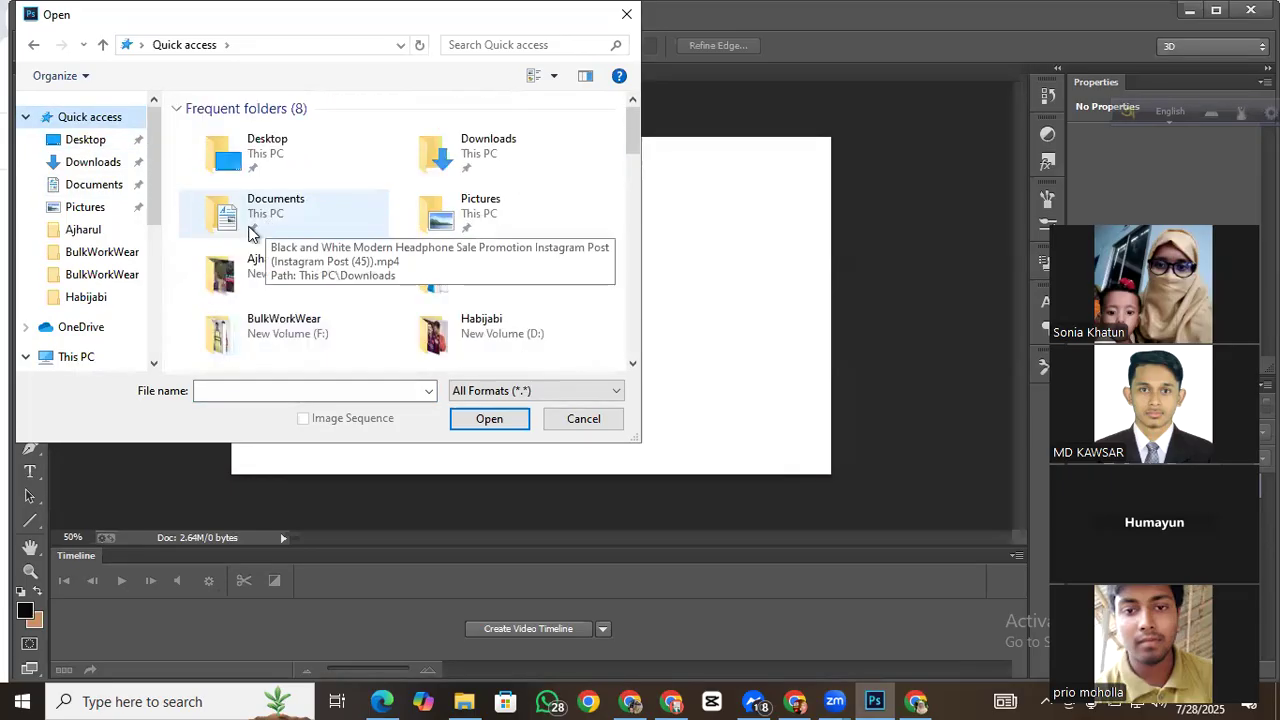
{"action": "scroll", "coordinate": [95, 215], "scroll_direction": "down", "scroll_amount": 1}
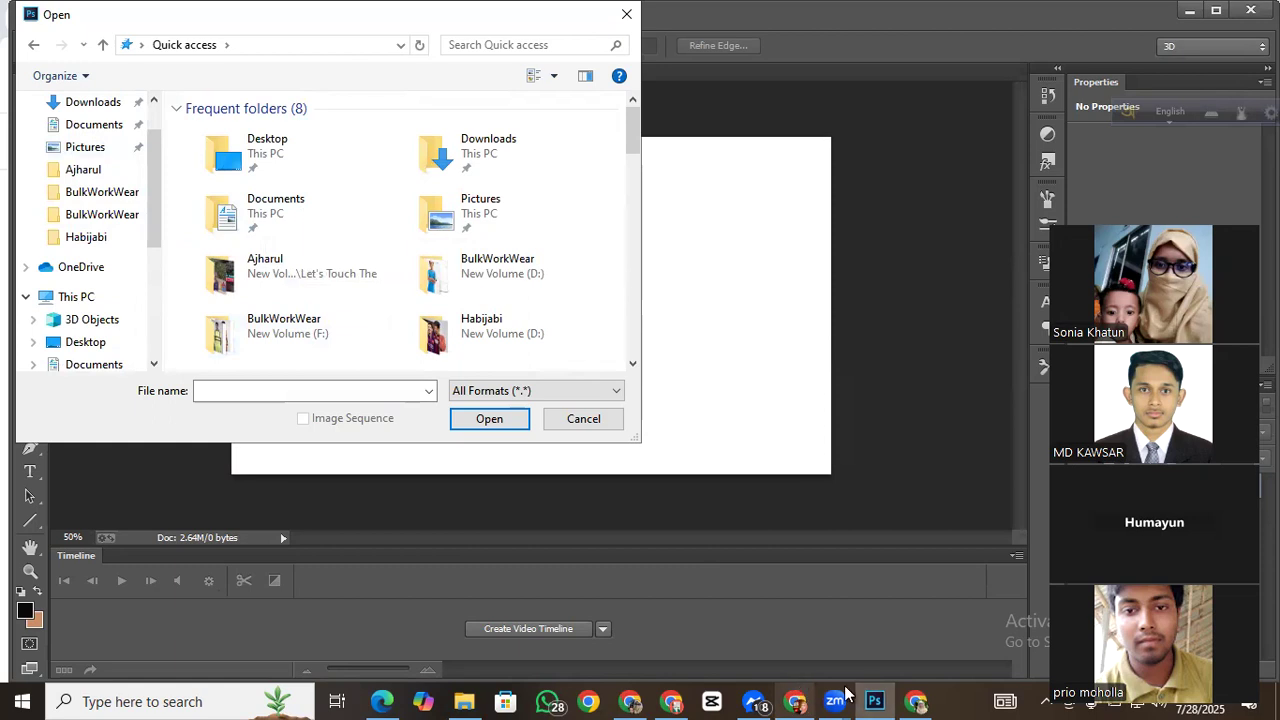
Step: Return to Chrome, reveal the enhanced portrait's download folder again and retry transferring the file into Photoshop
{"action": "left_click", "coordinate": [915, 701]}
{"action": "left_click", "coordinate": [1191, 59]}
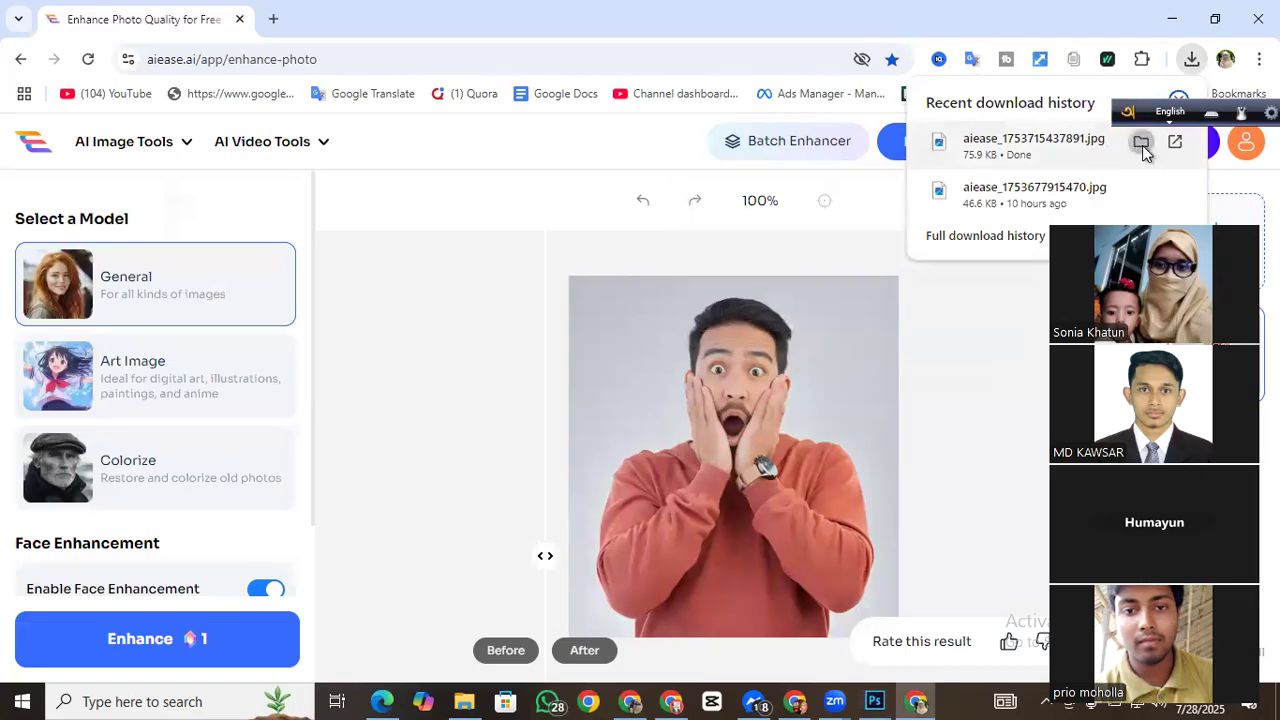
{"action": "left_click", "coordinate": [1141, 142]}
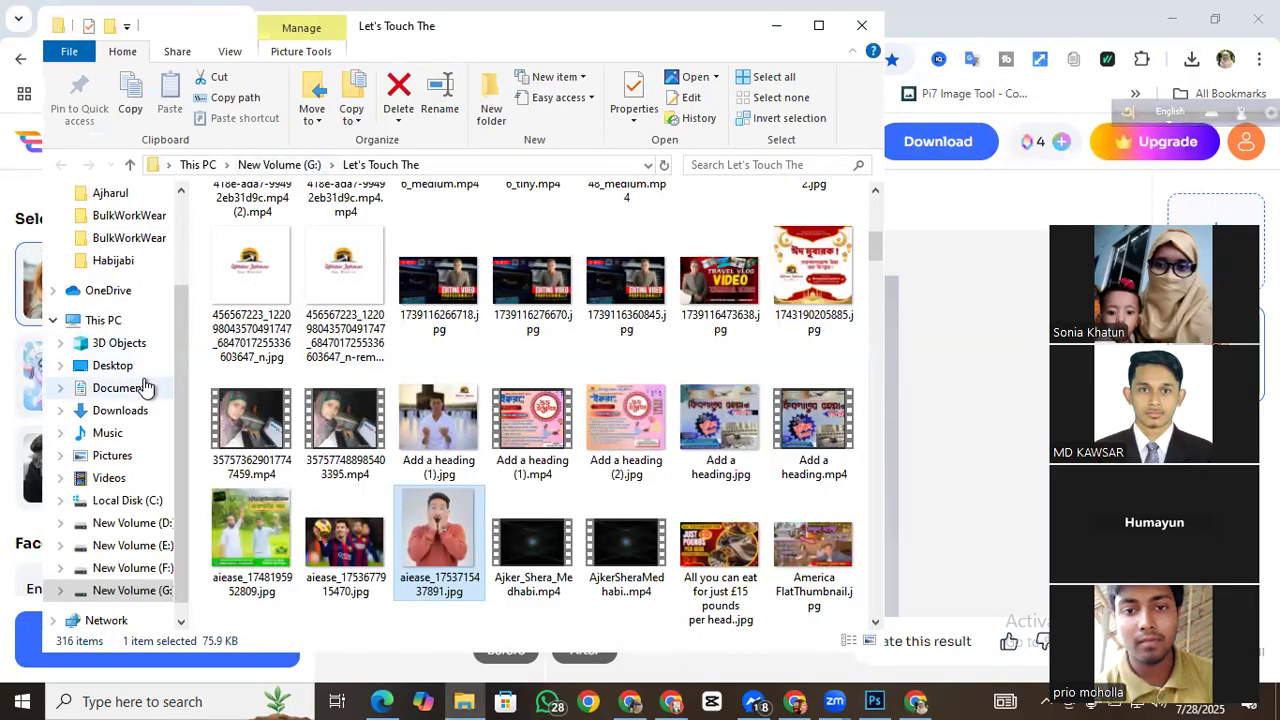
{"action": "left_click_drag", "start_coordinate": [437, 533], "coordinate": [755, 421]}
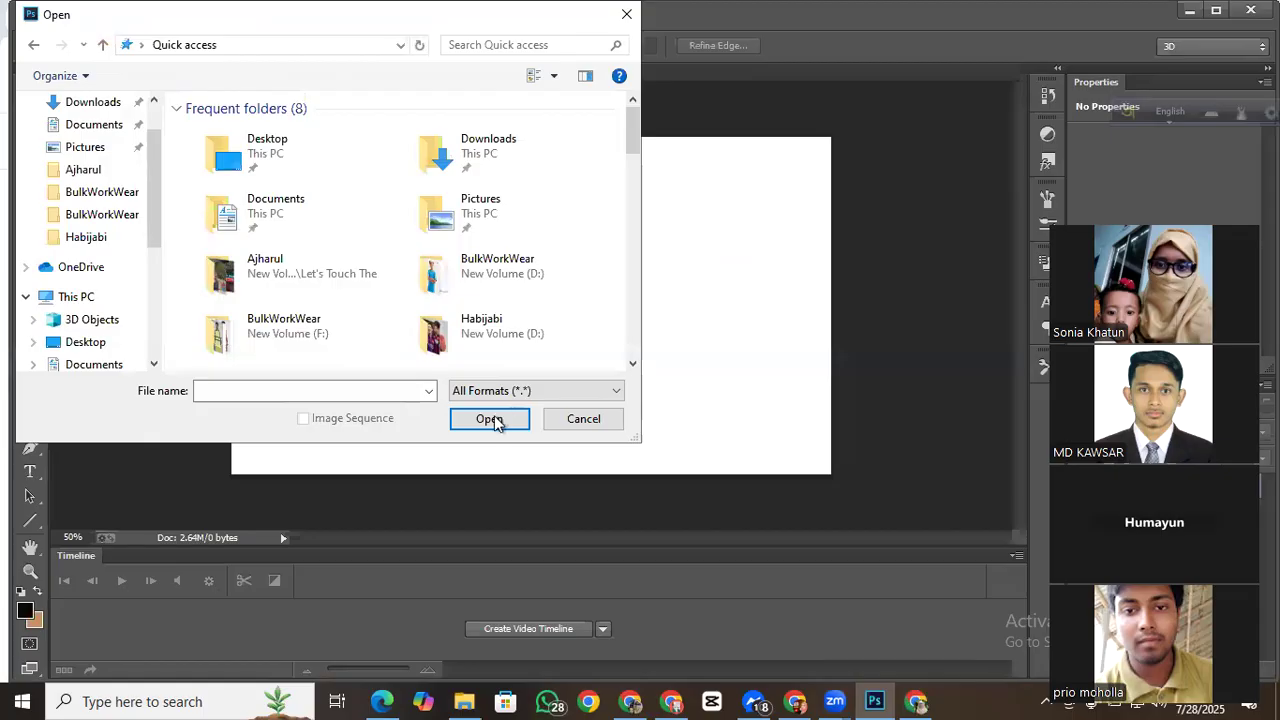
Step: Browse to the Let's Touch The folder on drive G in the Open dialog
{"action": "scroll", "coordinate": [88, 262], "scroll_direction": "up", "scroll_amount": 1}
{"action": "scroll", "coordinate": [88, 260], "scroll_direction": "down", "scroll_amount": 4}
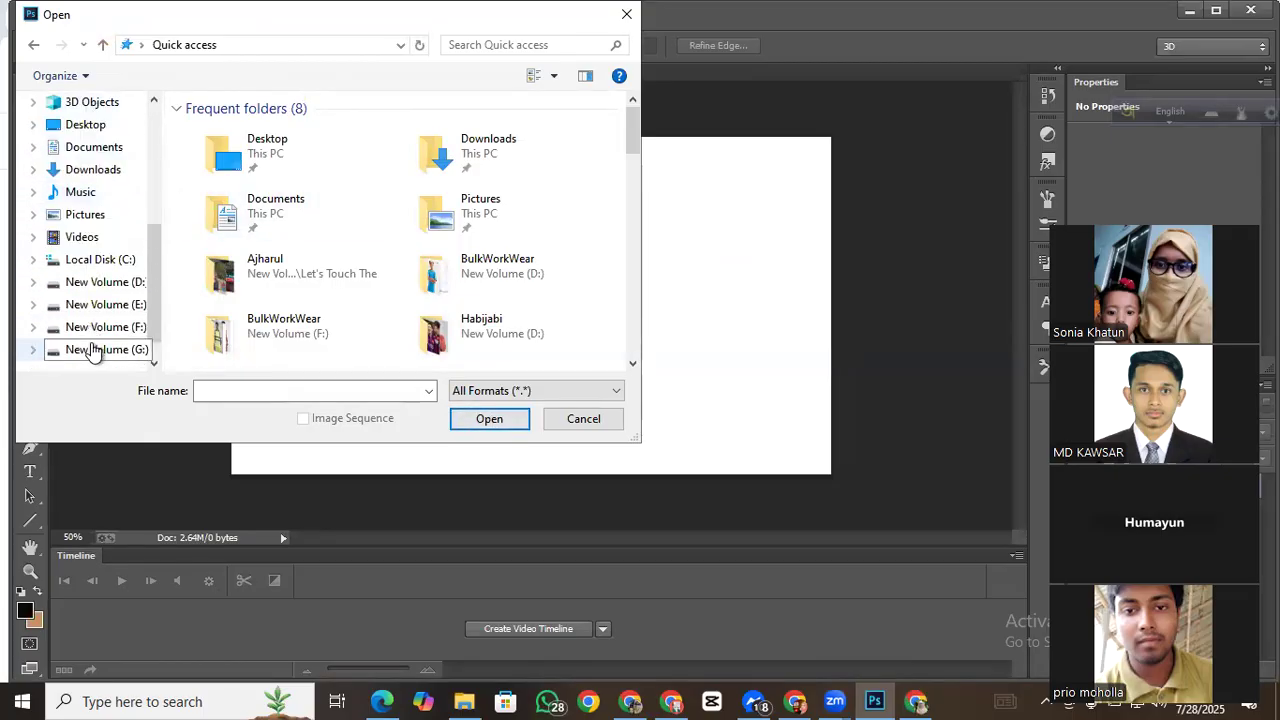
{"action": "left_click", "coordinate": [91, 349]}
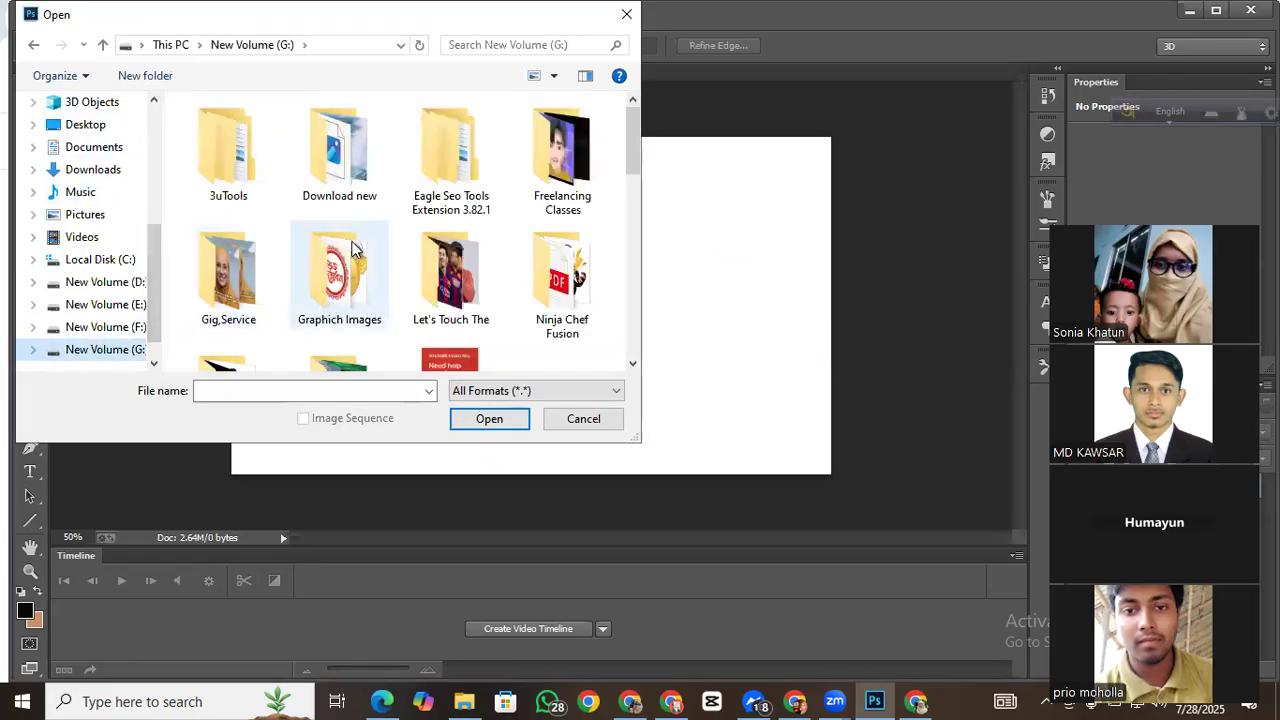
{"action": "scroll", "coordinate": [352, 250], "scroll_direction": "down", "scroll_amount": 2}
{"action": "scroll", "coordinate": [450, 200], "scroll_direction": "up", "scroll_amount": 3}
{"action": "scroll", "coordinate": [363, 292], "scroll_direction": "down", "scroll_amount": 1}
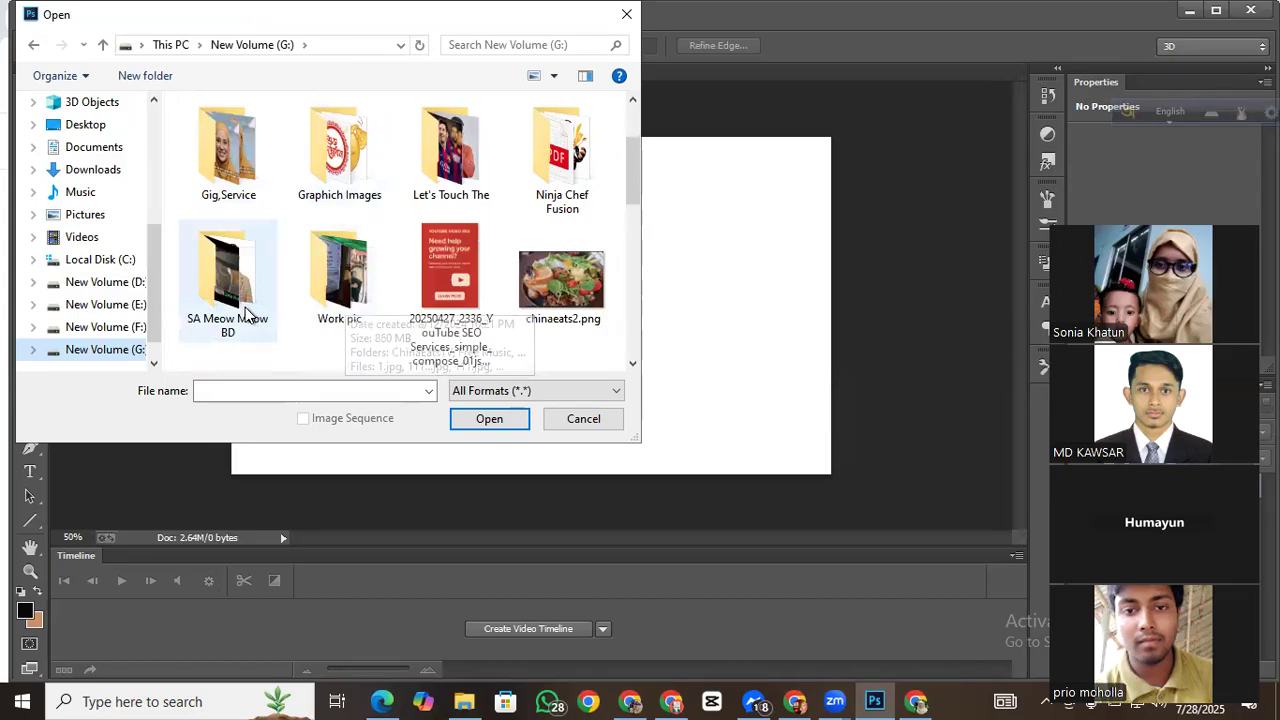
{"action": "scroll", "coordinate": [492, 254], "scroll_direction": "up", "scroll_amount": 1}
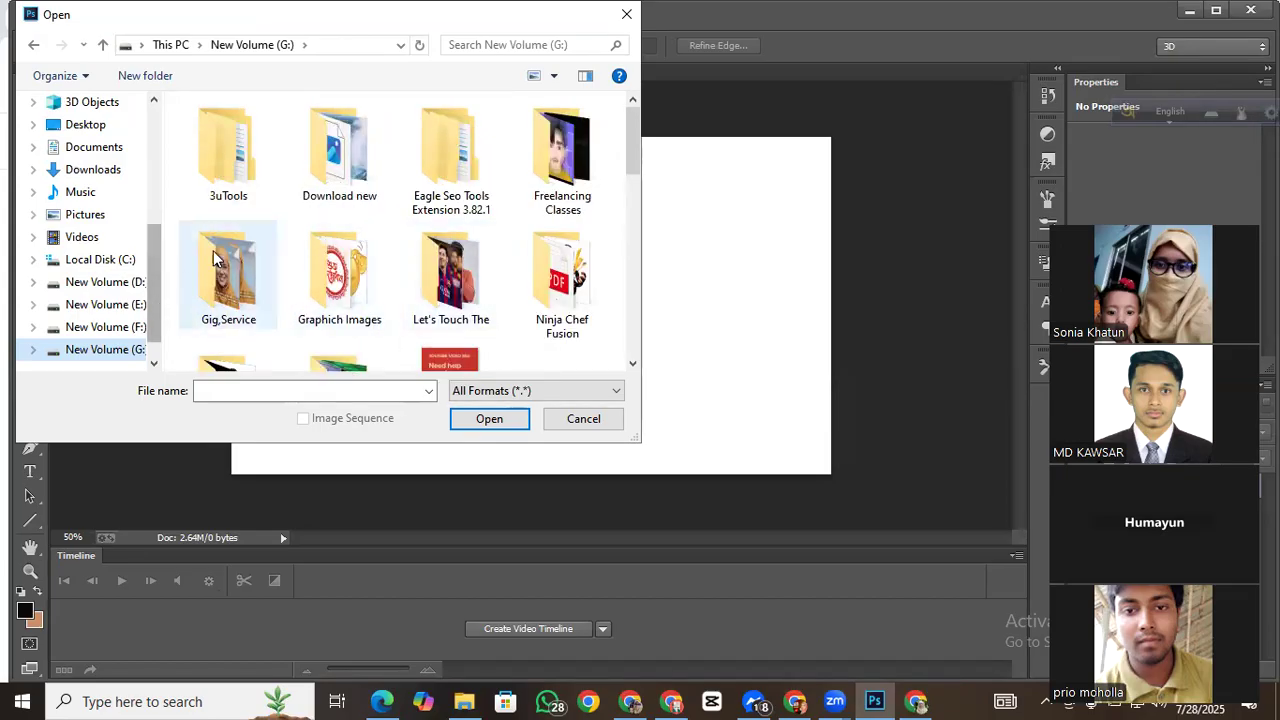
{"action": "double_click", "coordinate": [457, 290]}
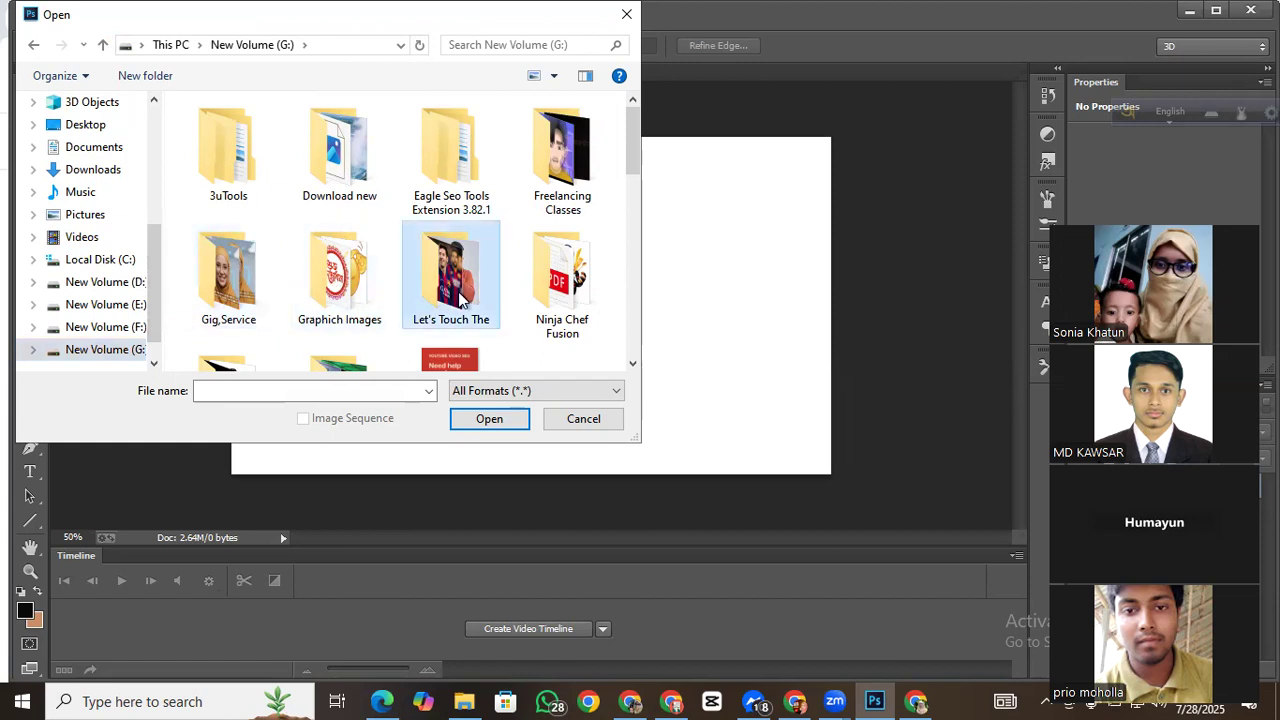
Step: Find the enhanced portrait aiease_1753715437891.jpg in the folder and open it in Photoshop
{"action": "scroll", "coordinate": [372, 272], "scroll_direction": "down", "scroll_amount": 1}
{"action": "scroll", "coordinate": [367, 272], "scroll_direction": "down", "scroll_amount": 3}
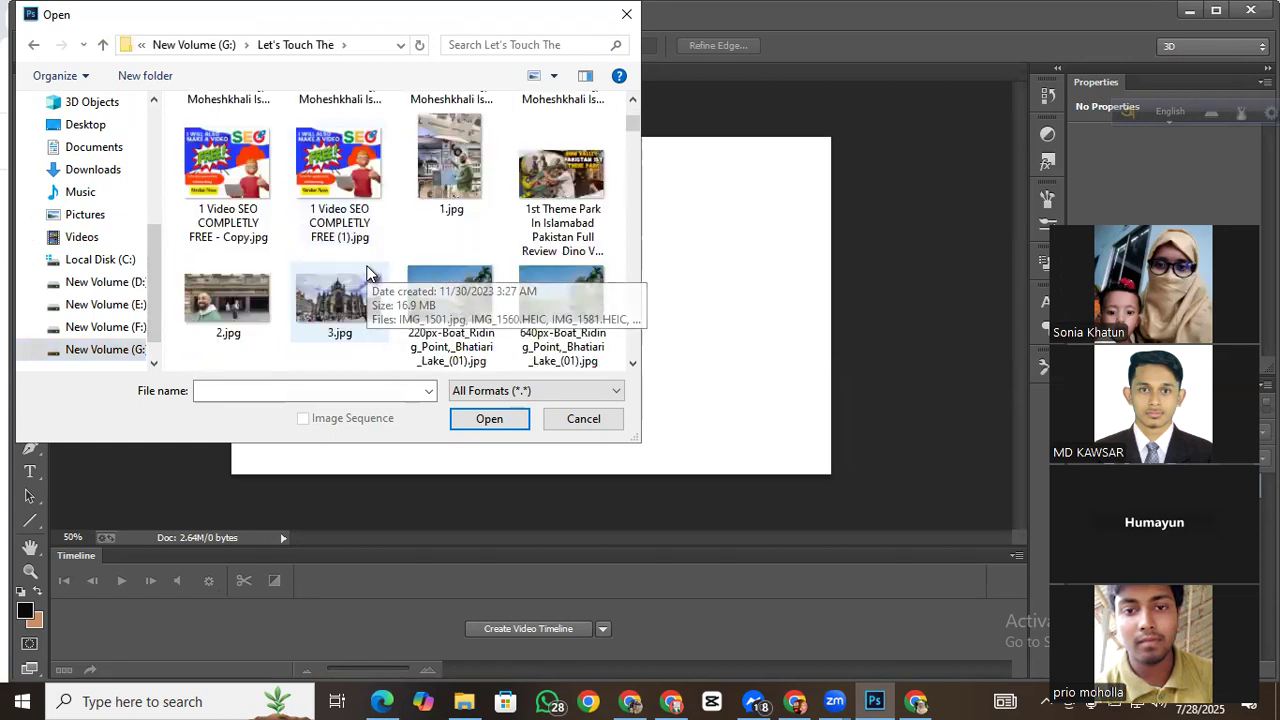
{"action": "scroll", "coordinate": [330, 275], "scroll_direction": "down", "scroll_amount": 5}
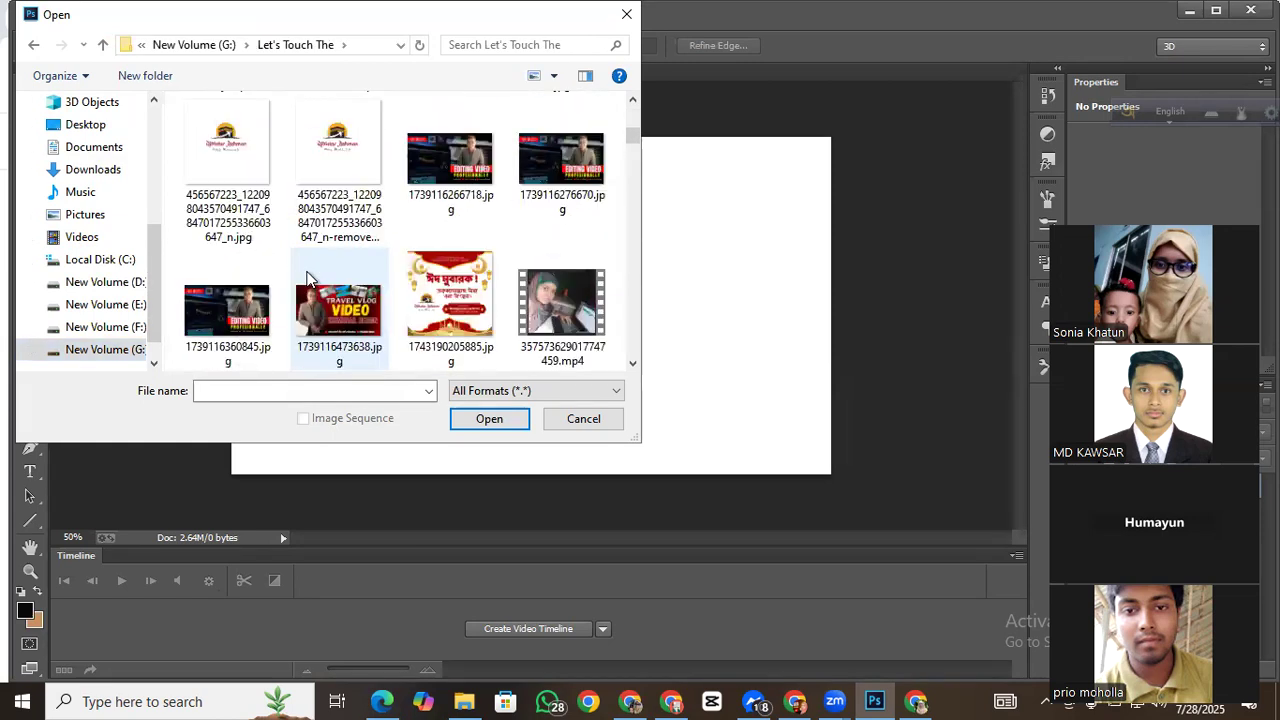
{"action": "scroll", "coordinate": [308, 278], "scroll_direction": "down", "scroll_amount": 6}
{"action": "scroll", "coordinate": [378, 262], "scroll_direction": "up", "scroll_amount": 2}
{"action": "scroll", "coordinate": [252, 300], "scroll_direction": "down", "scroll_amount": 2}
{"action": "left_click", "coordinate": [252, 261]}
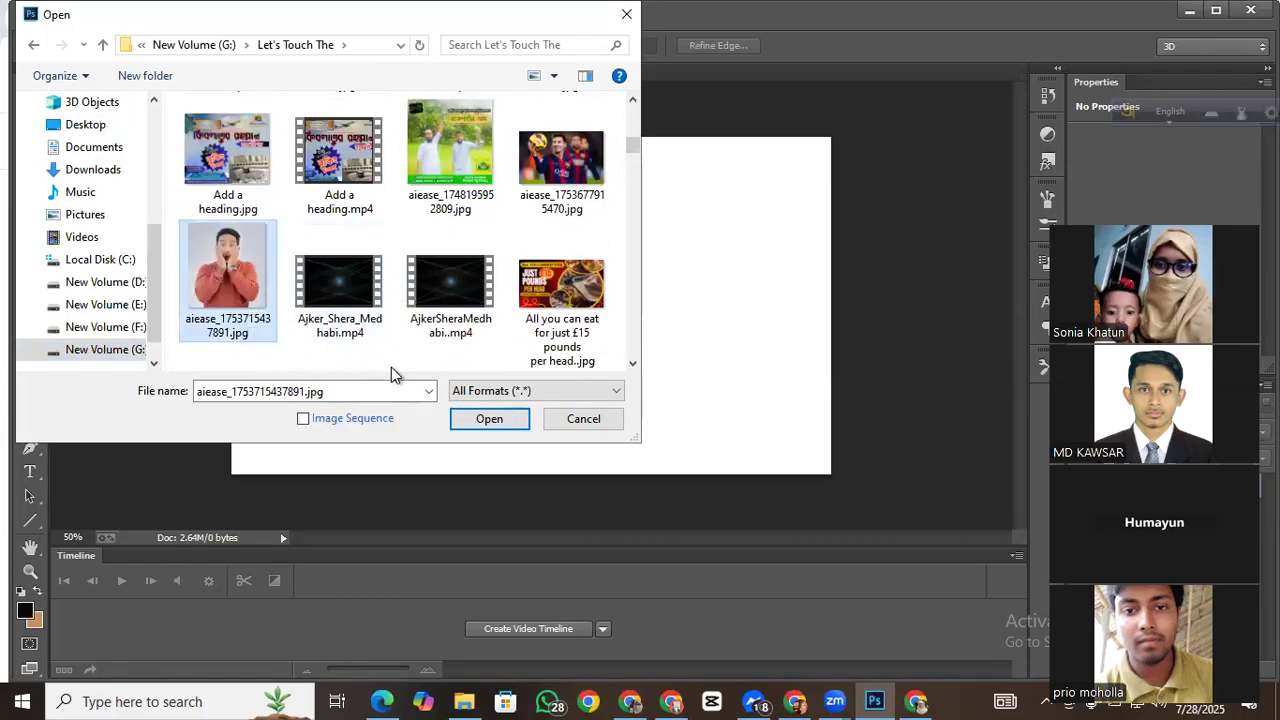
{"action": "left_click", "coordinate": [486, 419]}
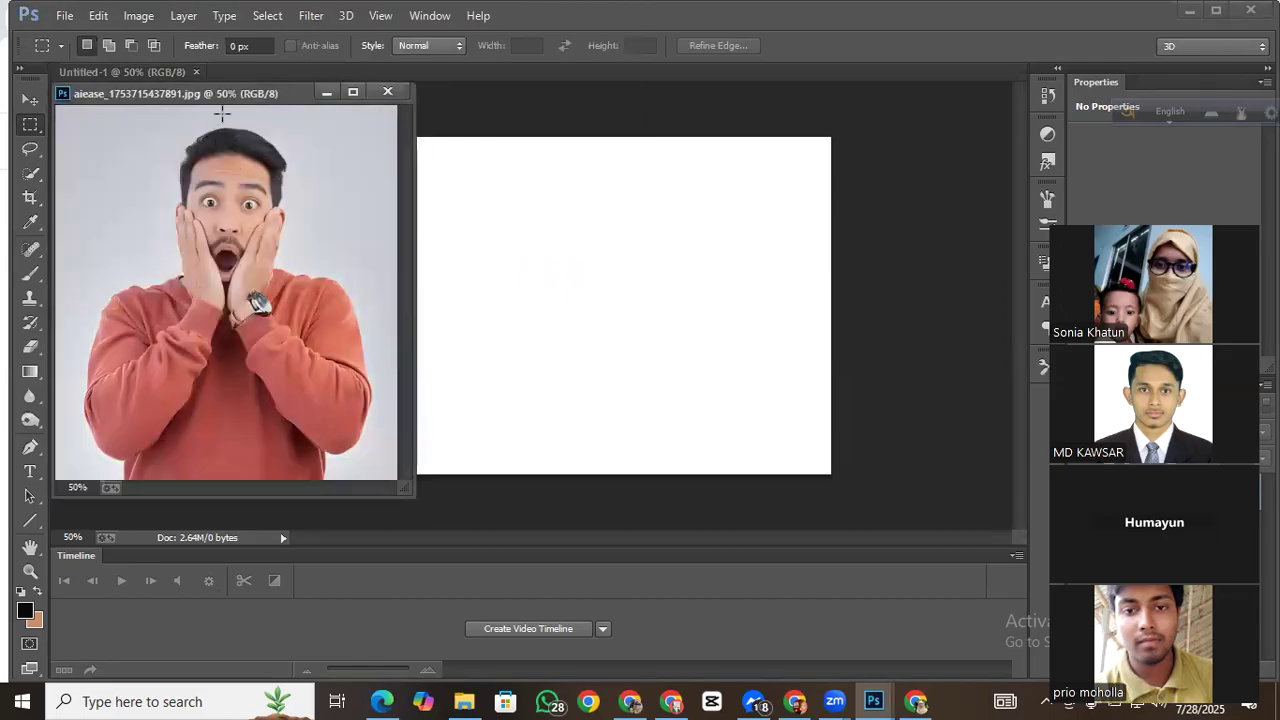
Step: Dock the portrait's floating window as a tab and try to move the image with the Move tool
{"action": "left_click", "coordinate": [30, 100]}
{"action": "left_click_drag", "start_coordinate": [232, 97], "coordinate": [736, 71]}
{"action": "left_click_drag", "start_coordinate": [530, 203], "coordinate": [242, 119]}
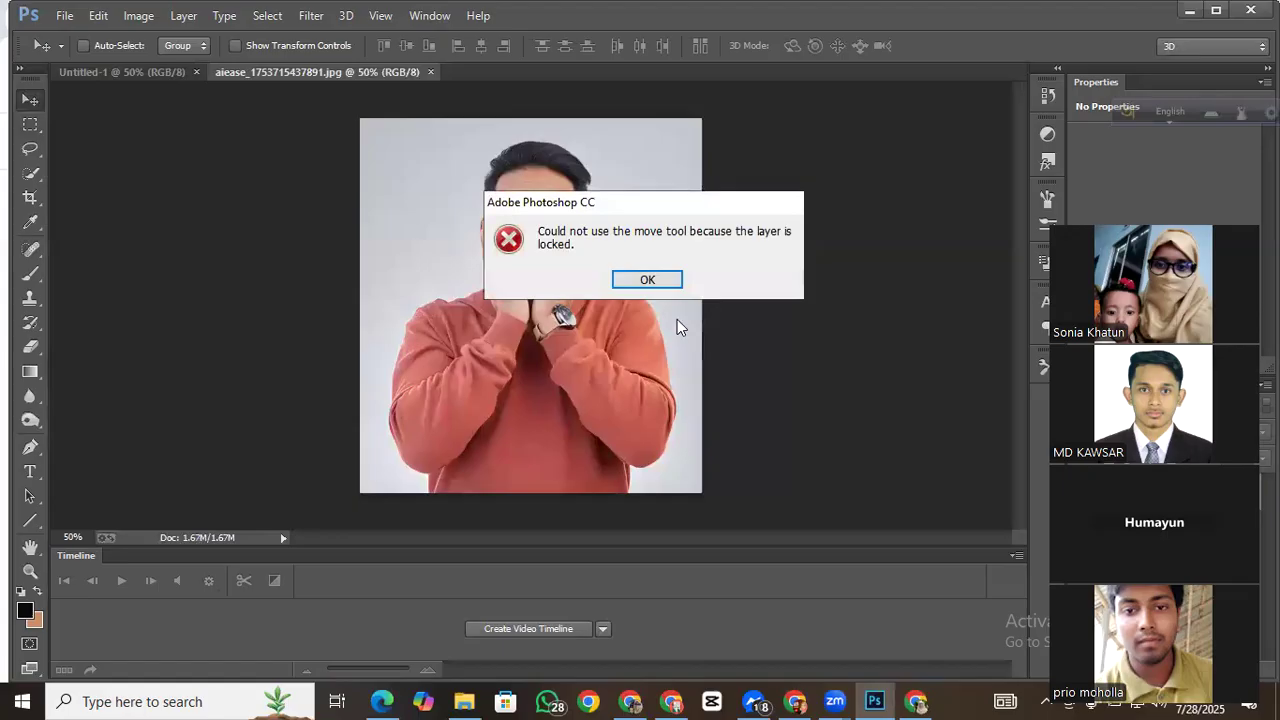
{"action": "left_click", "coordinate": [650, 282]}
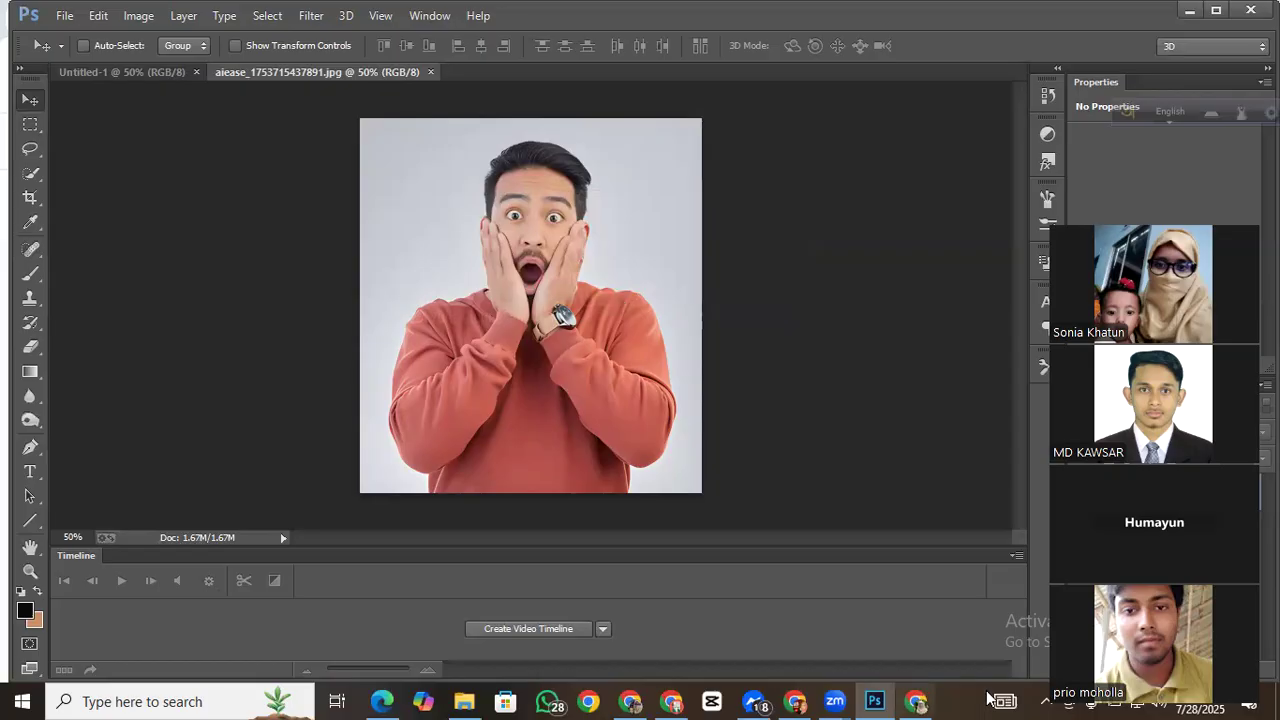
Step: Switch back to AI Ease in Chrome, look through its video and image tools, and open the Background Remover
{"action": "left_click", "coordinate": [916, 700]}
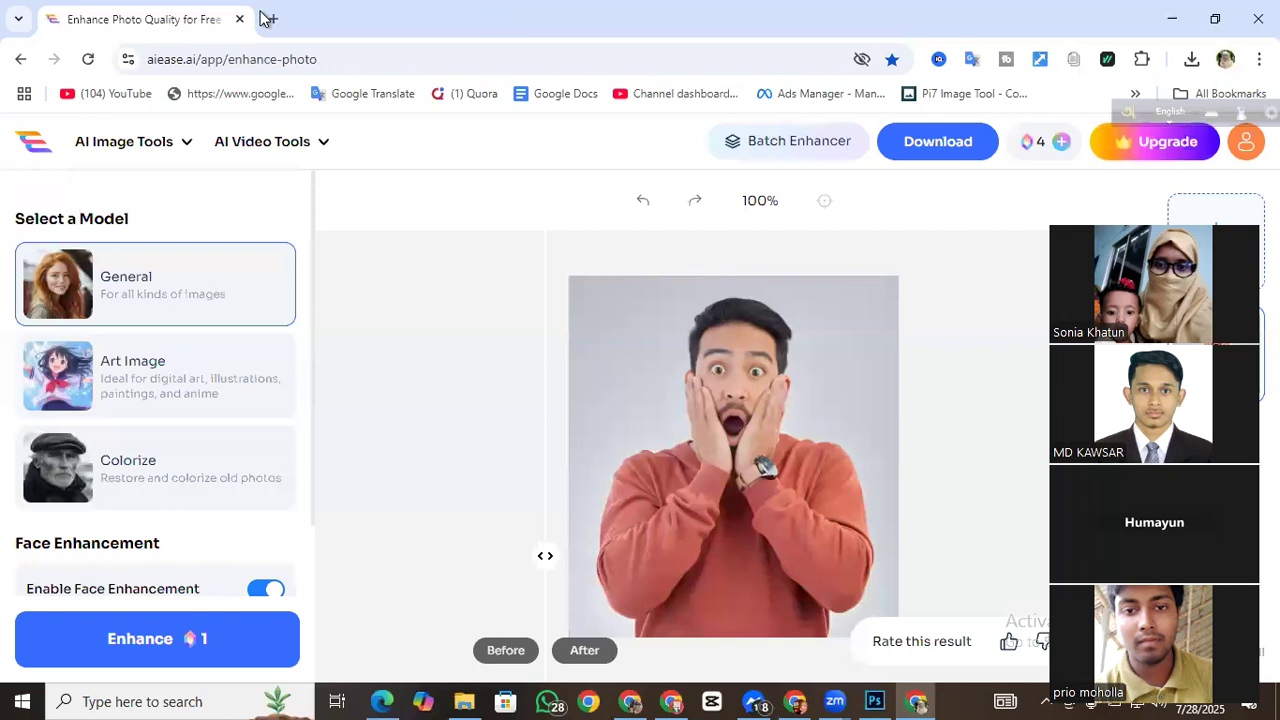
{"action": "scroll", "coordinate": [166, 443], "scroll_direction": "down", "scroll_amount": 2}
{"action": "scroll", "coordinate": [183, 389], "scroll_direction": "up", "scroll_amount": 1}
{"action": "scroll", "coordinate": [183, 389], "scroll_direction": "up", "scroll_amount": 1}
{"action": "mouse_move", "coordinate": [246, 128]}
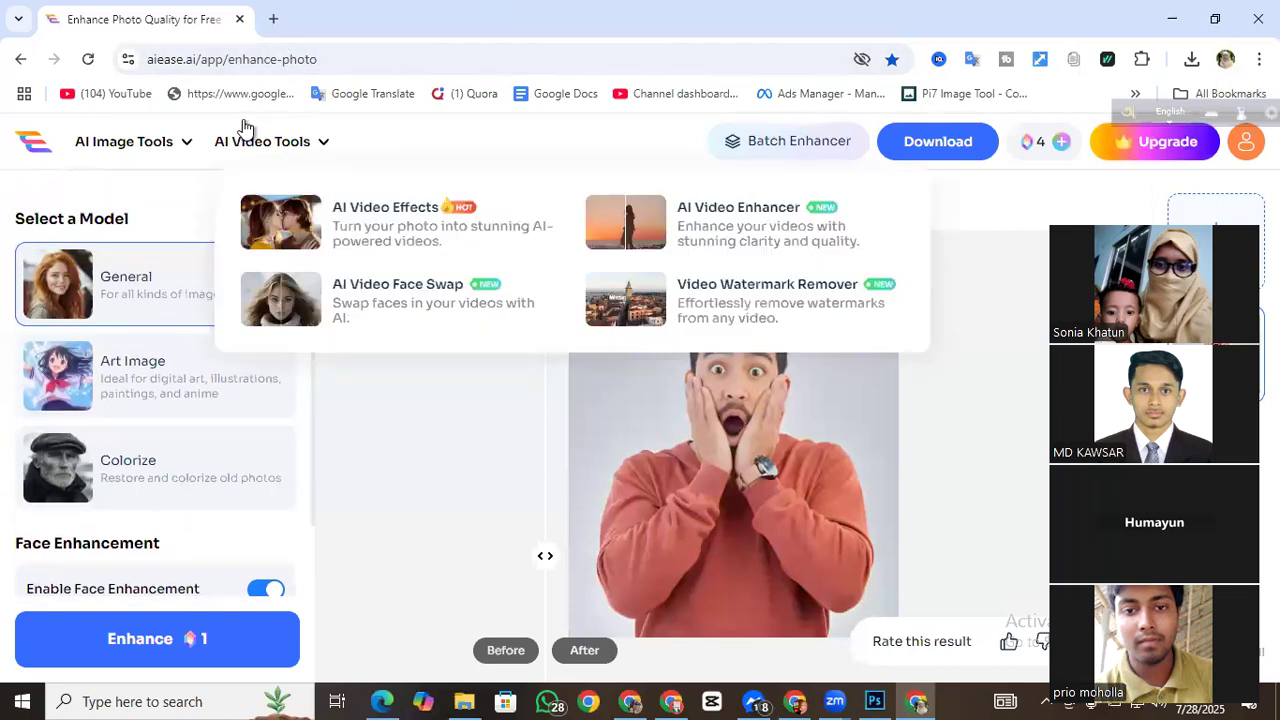
{"action": "mouse_move", "coordinate": [113, 148]}
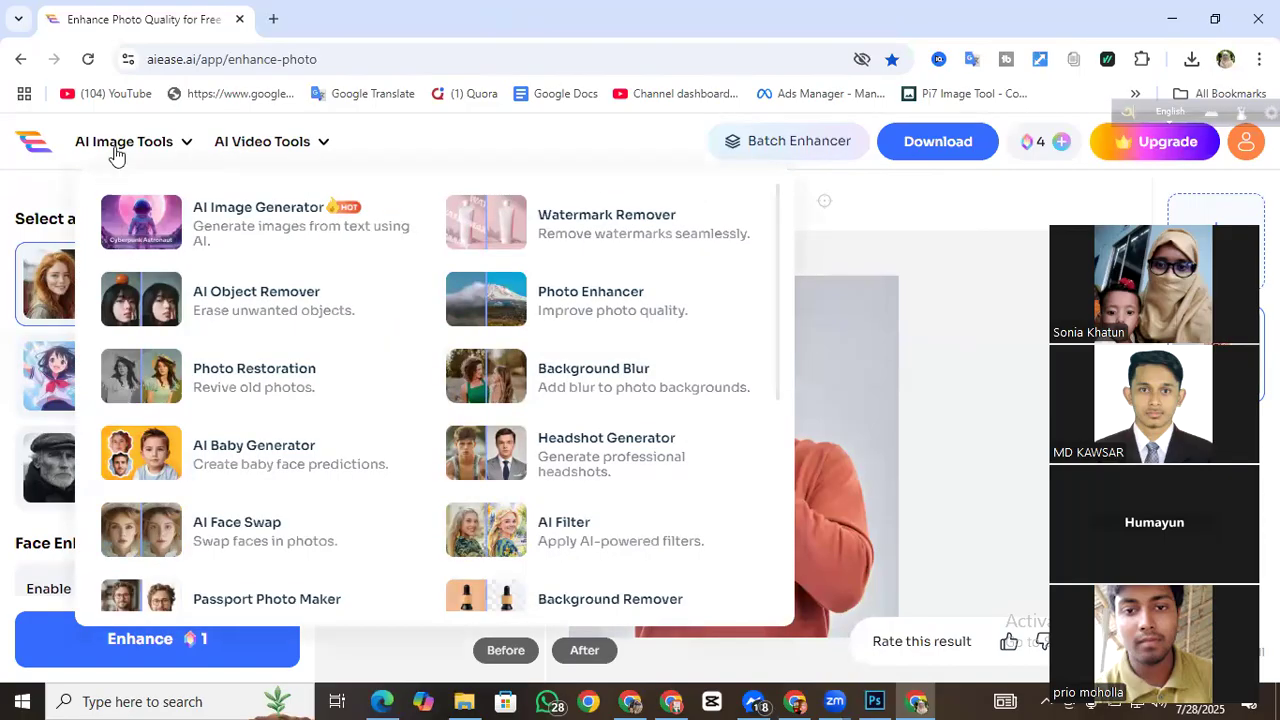
{"action": "scroll", "coordinate": [236, 418], "scroll_direction": "down", "scroll_amount": 3}
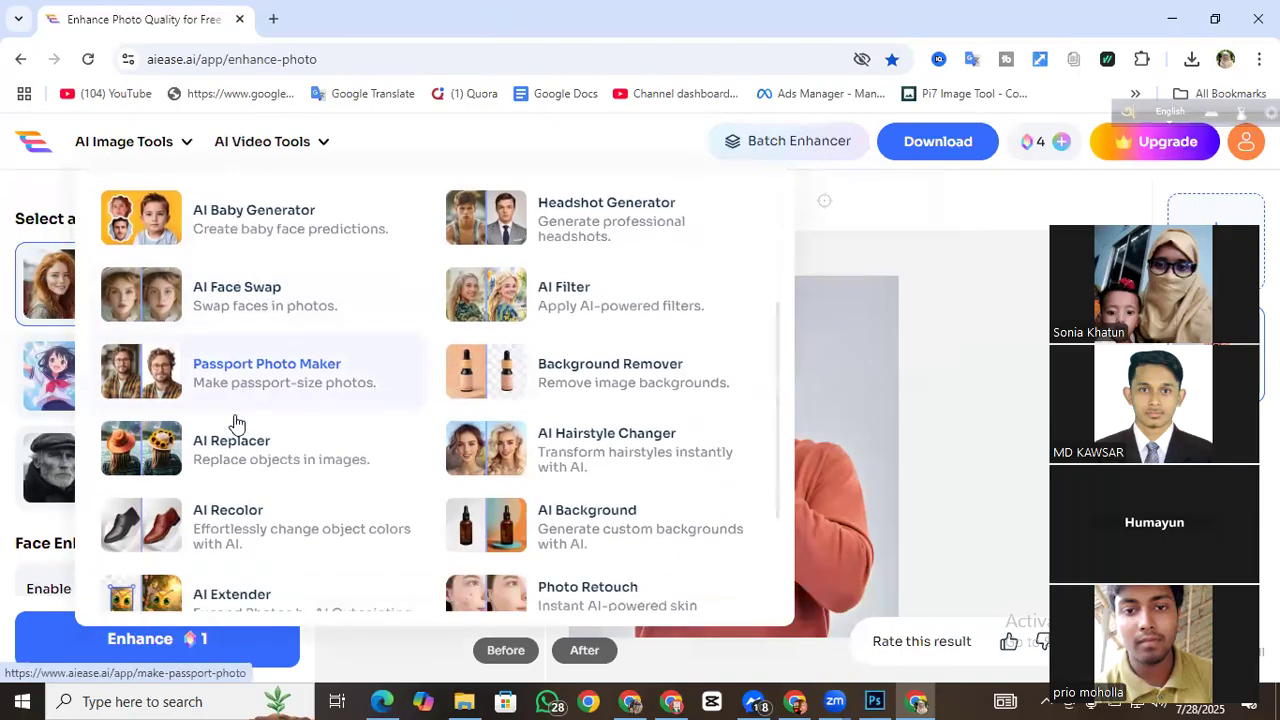
{"action": "scroll", "coordinate": [255, 440], "scroll_direction": "down", "scroll_amount": 2}
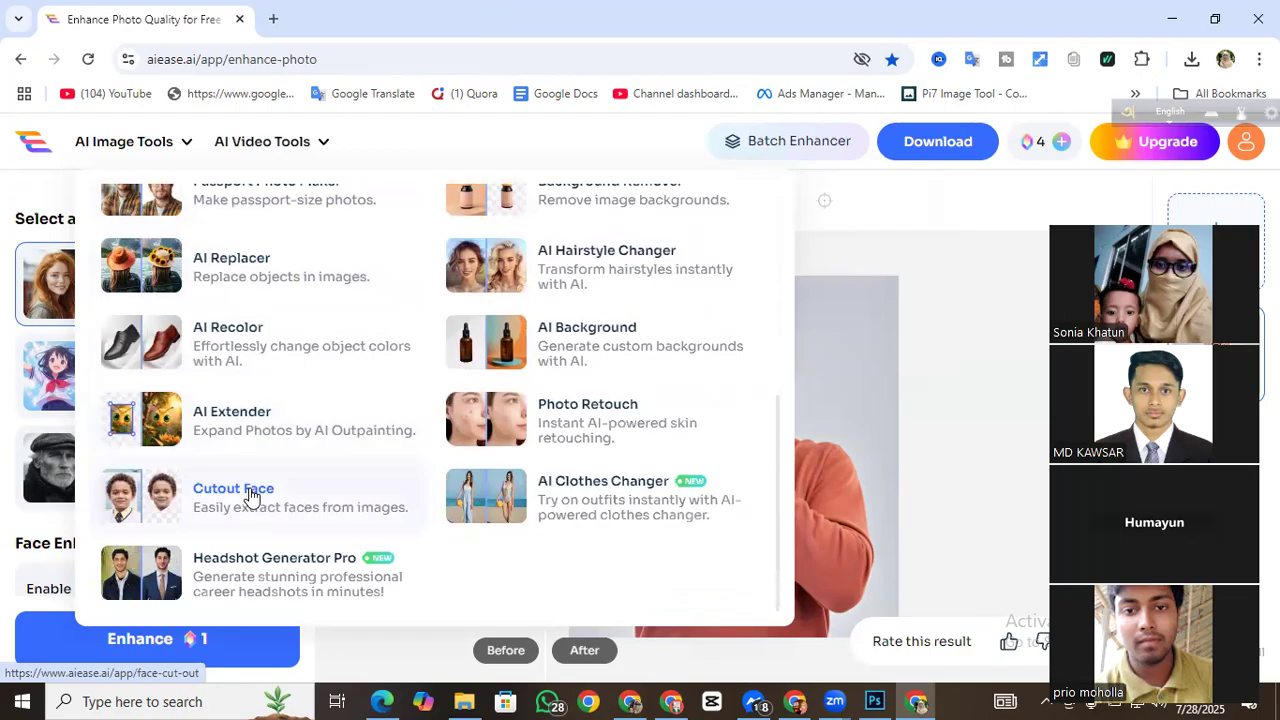
{"action": "scroll", "coordinate": [255, 480], "scroll_direction": "up", "scroll_amount": 3}
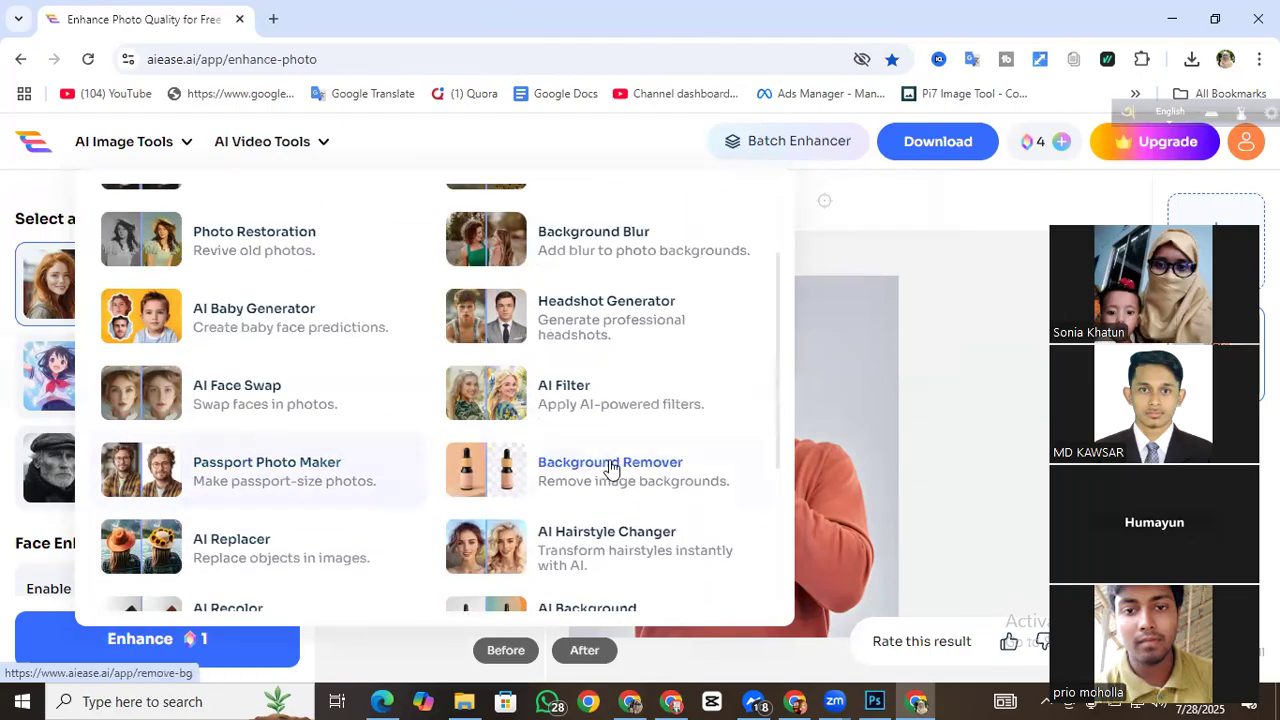
{"action": "left_click", "coordinate": [622, 467]}
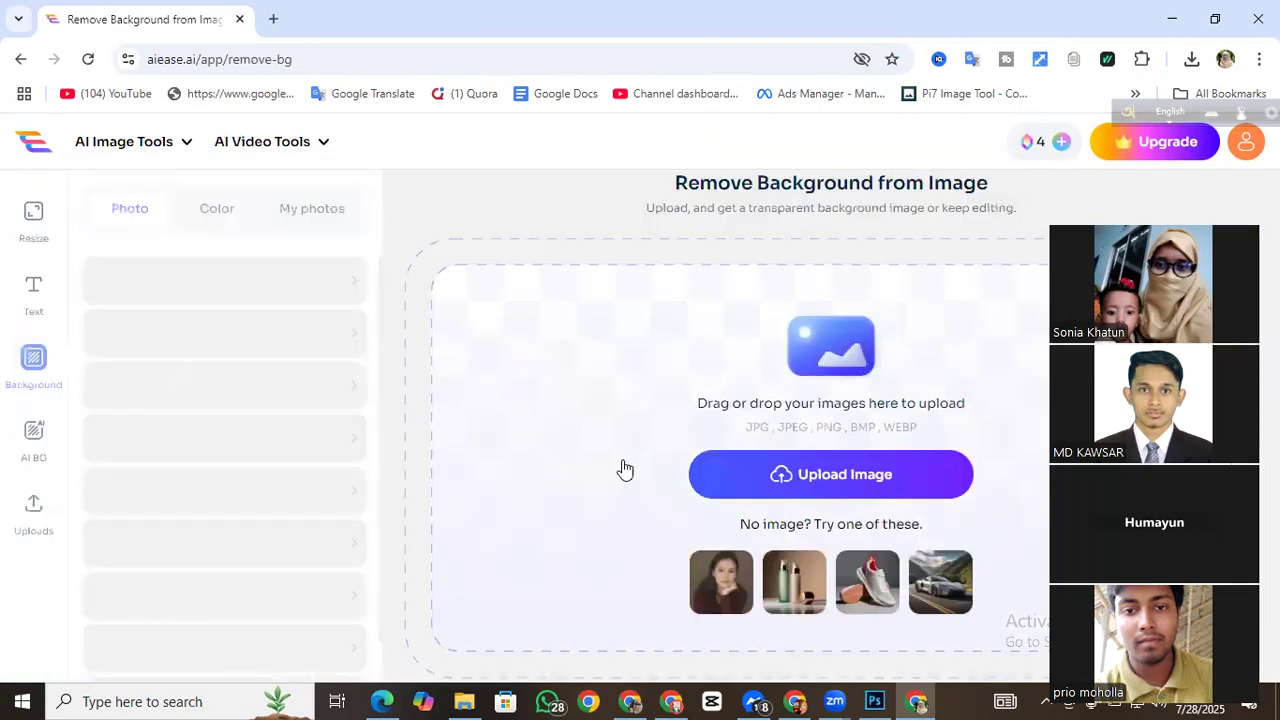
Step: Upload the shocked man's portrait from the Habijabi folder for background removal and download the cutout as the low-res 365x400px image
{"action": "left_click", "coordinate": [697, 474]}
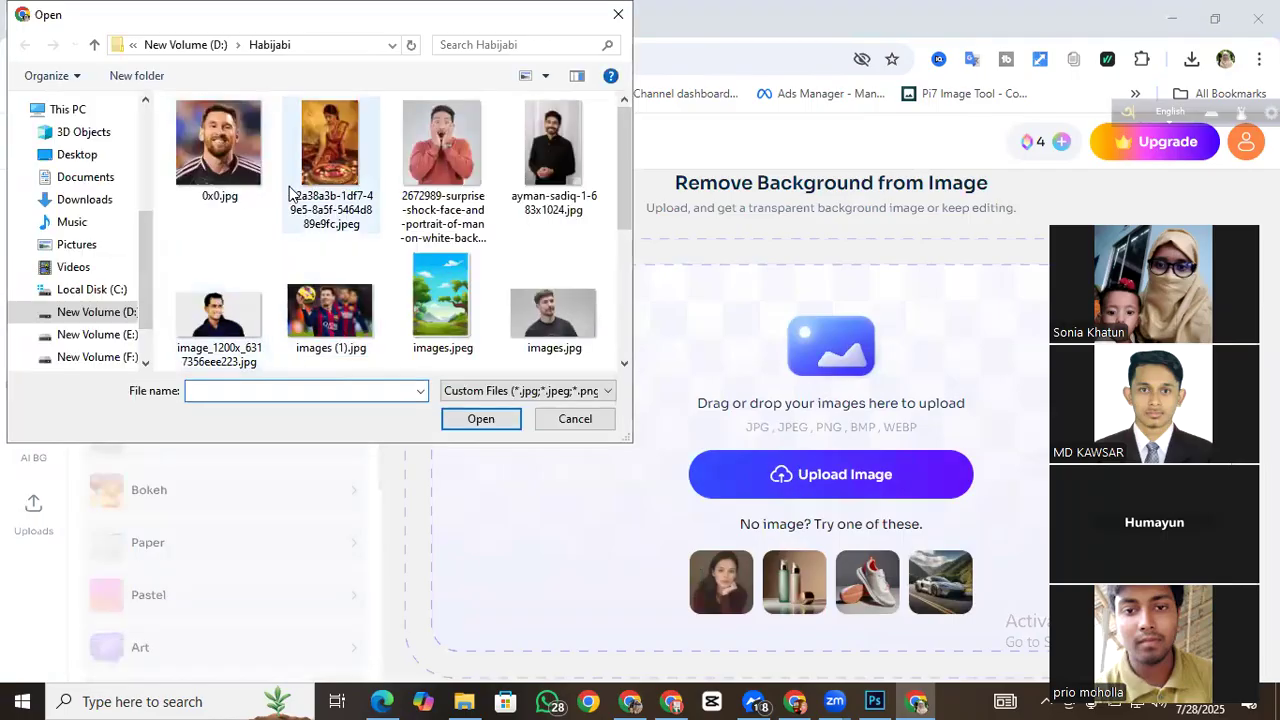
{"action": "left_click", "coordinate": [424, 170]}
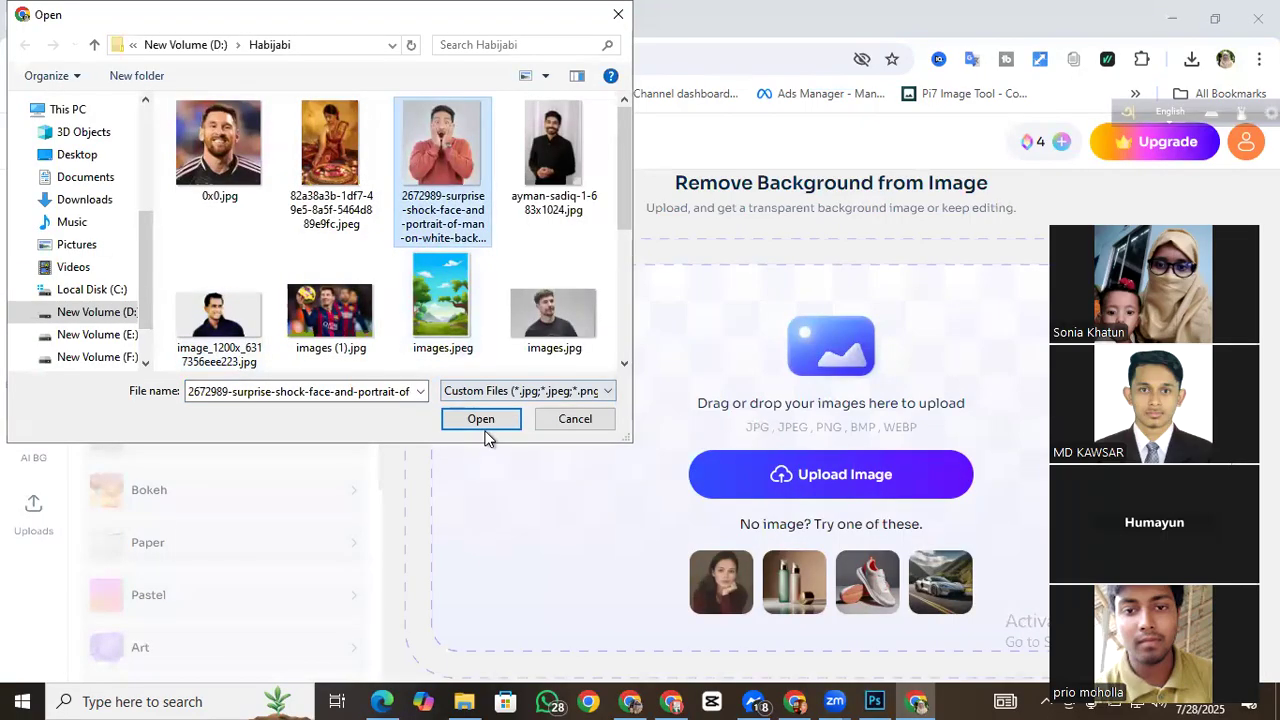
{"action": "left_click", "coordinate": [484, 422]}
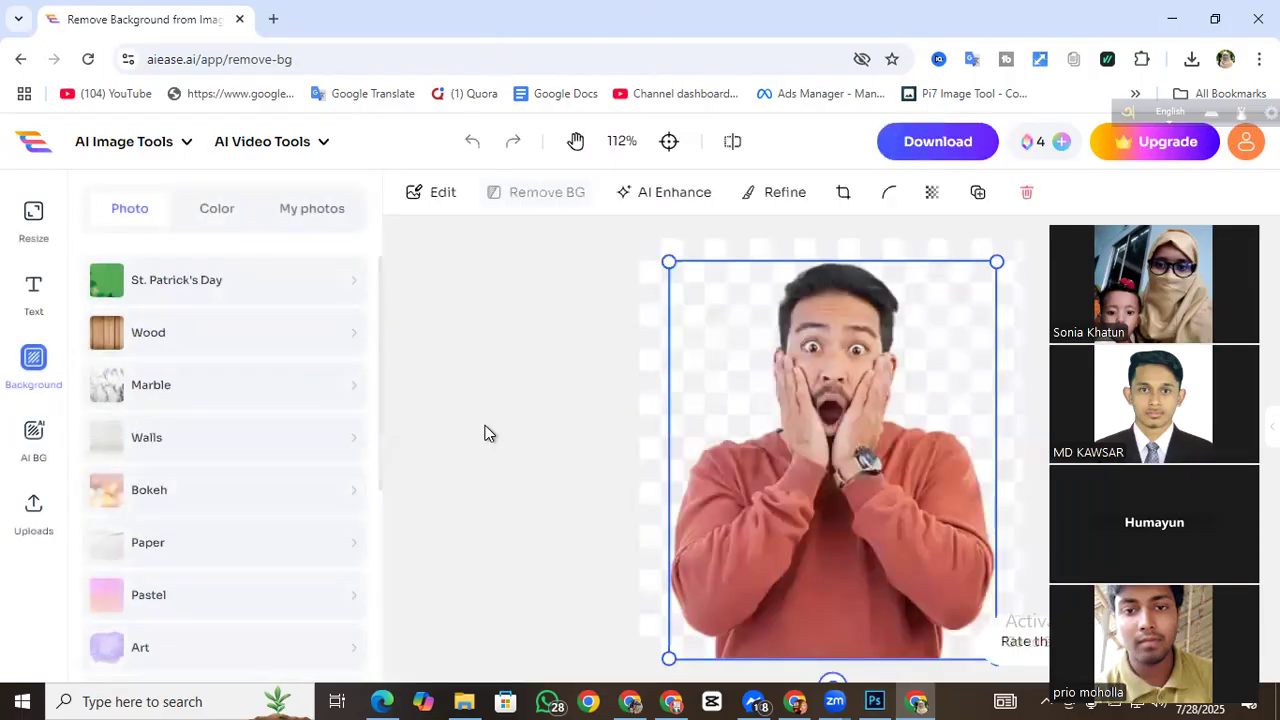
{"action": "left_click", "coordinate": [937, 142]}
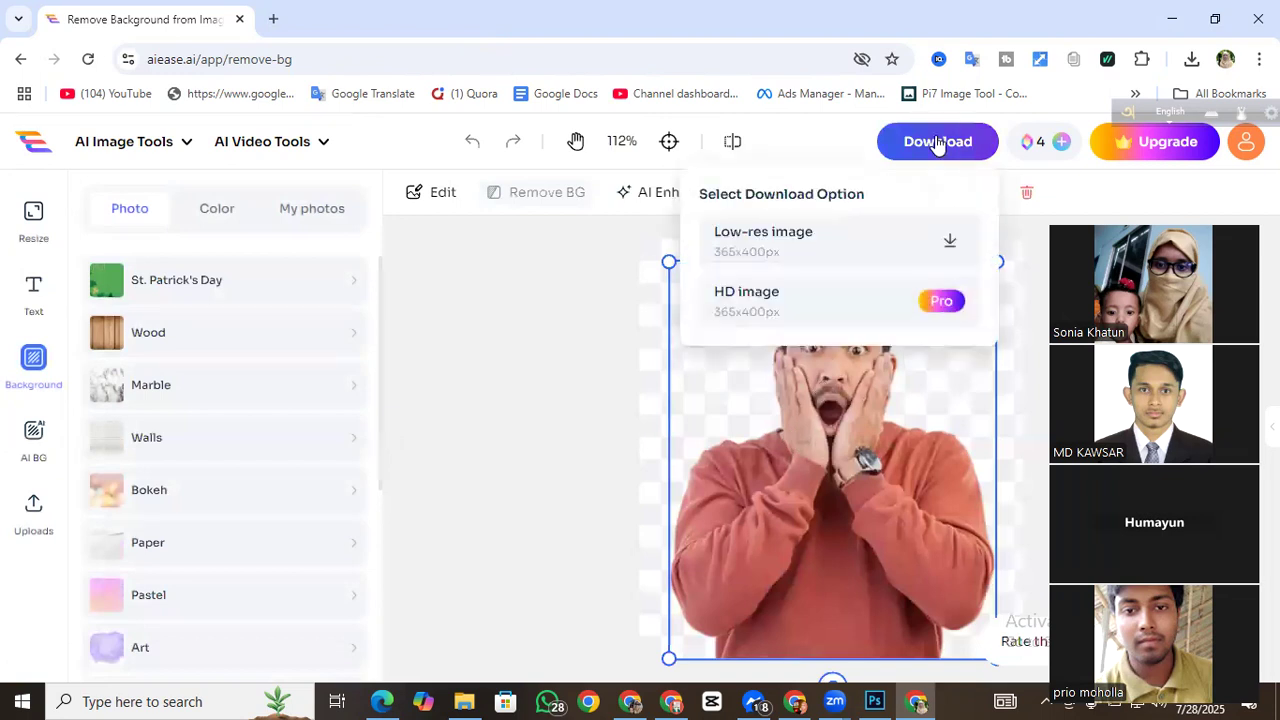
{"action": "left_click", "coordinate": [856, 248]}
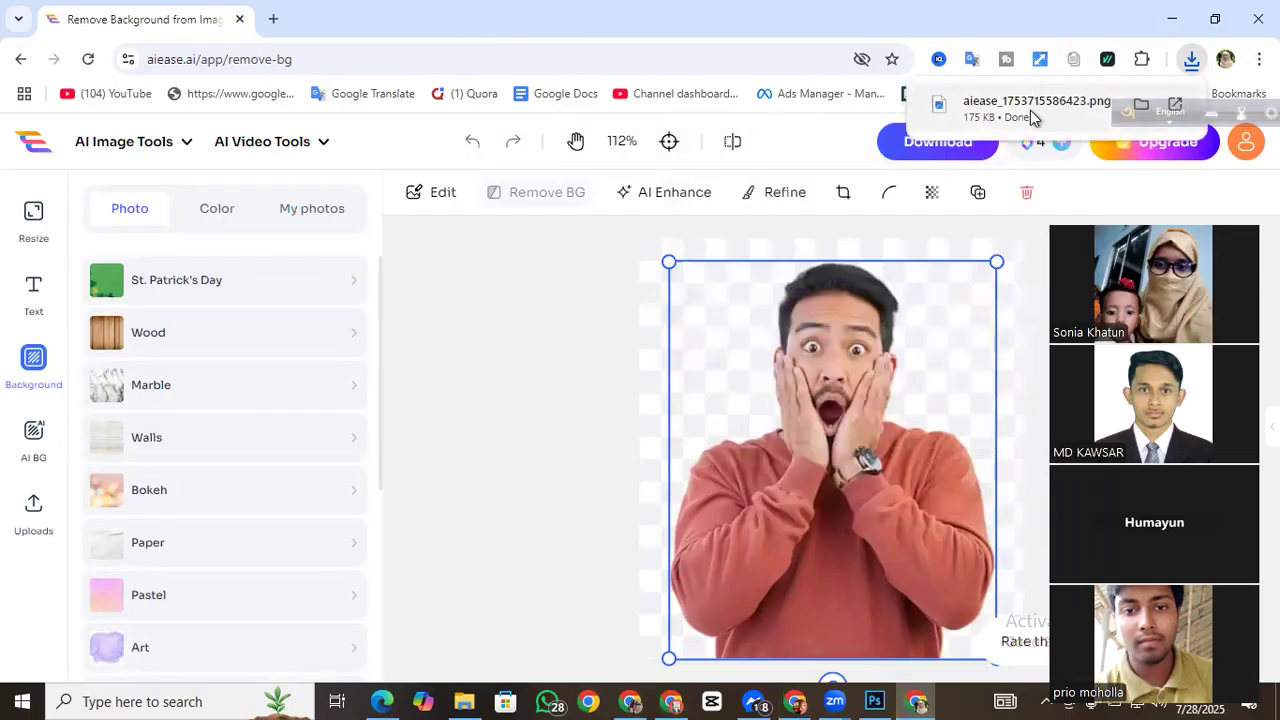
Step: Switch to Photoshop and open the background-removed portrait aiease_1753715586423.png from the Let's Touch The folder
{"action": "left_click", "coordinate": [877, 703]}
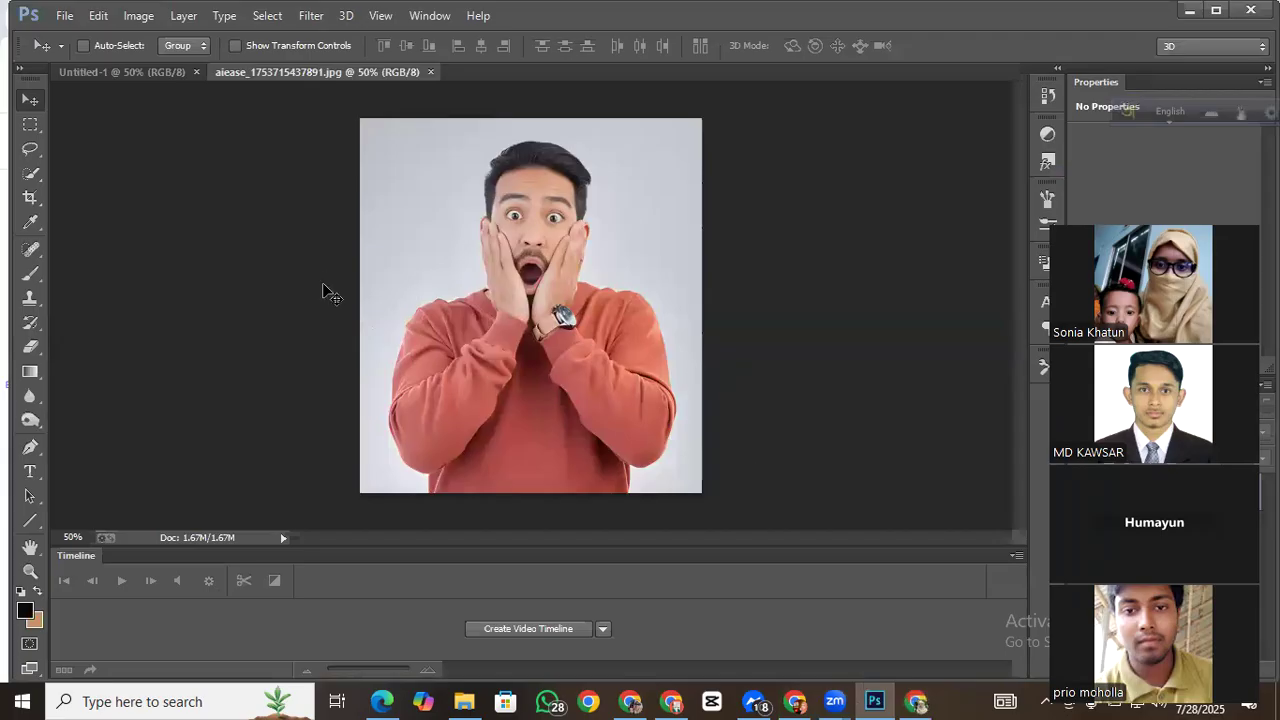
{"action": "left_click", "coordinate": [62, 15]}
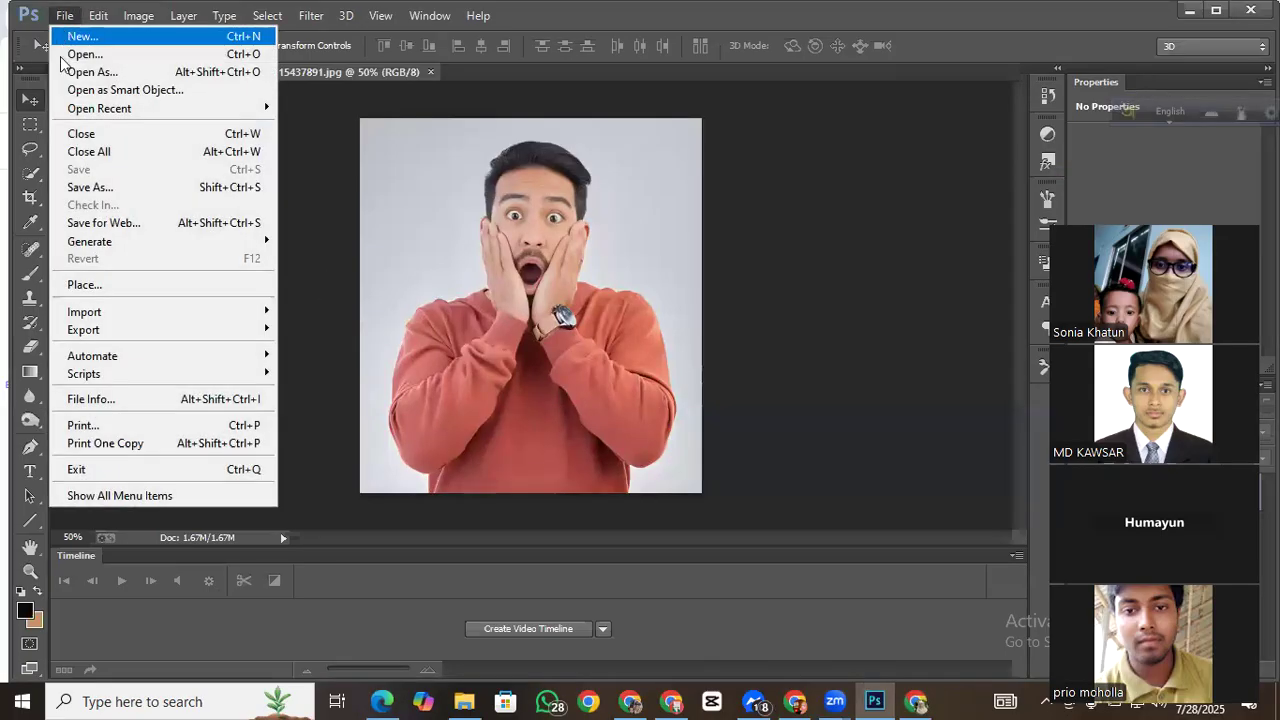
{"action": "left_click", "coordinate": [95, 56]}
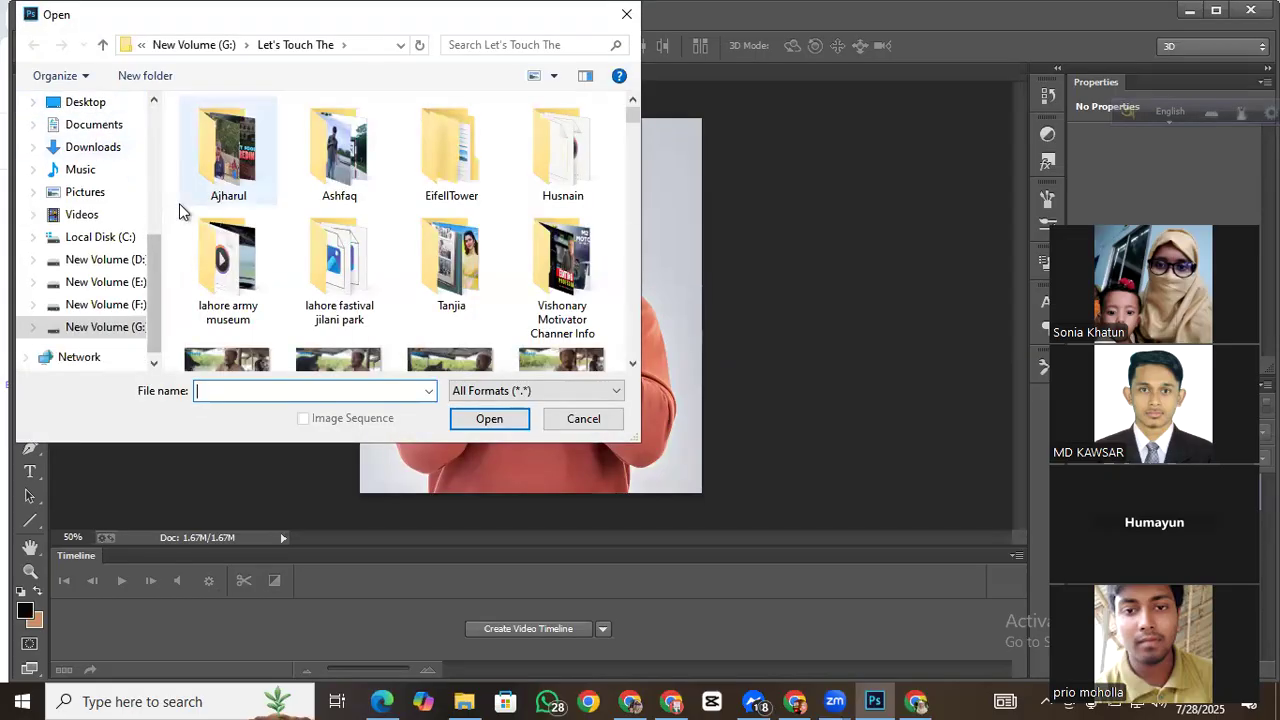
{"action": "scroll", "coordinate": [143, 300], "scroll_direction": "down", "scroll_amount": 1}
{"action": "scroll", "coordinate": [367, 285], "scroll_direction": "down", "scroll_amount": 5}
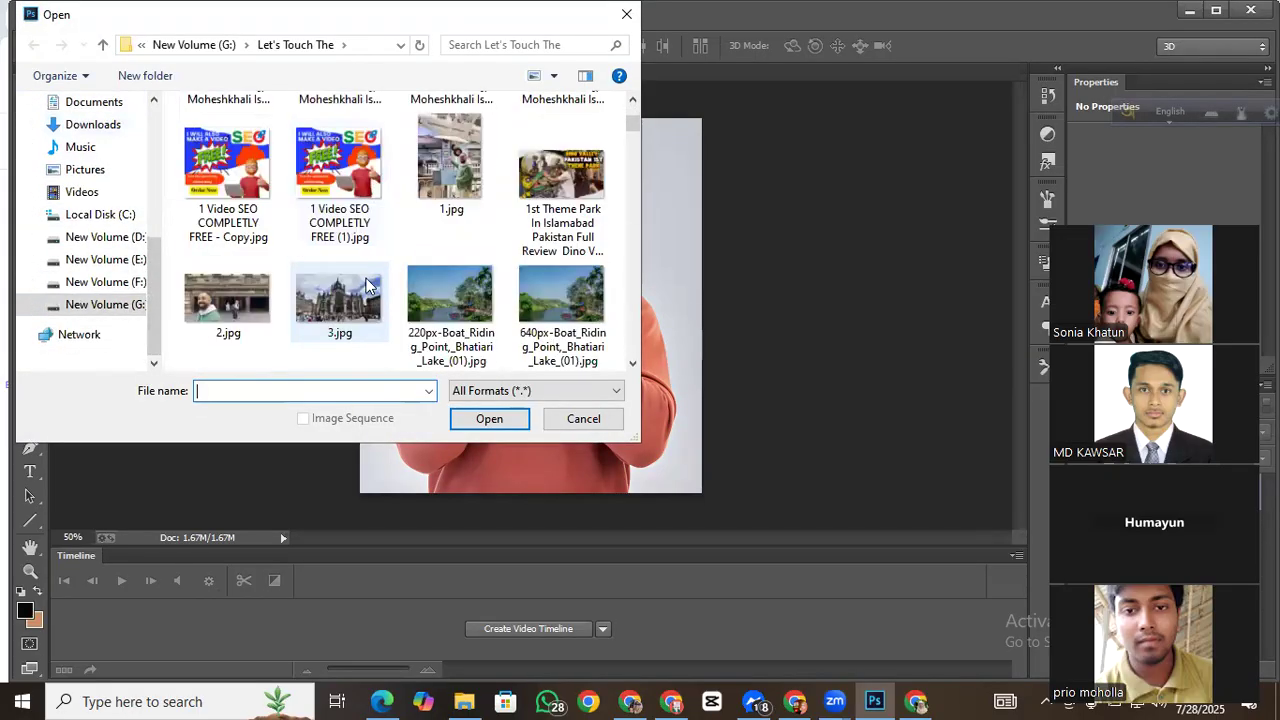
{"action": "scroll", "coordinate": [367, 285], "scroll_direction": "up", "scroll_amount": 5}
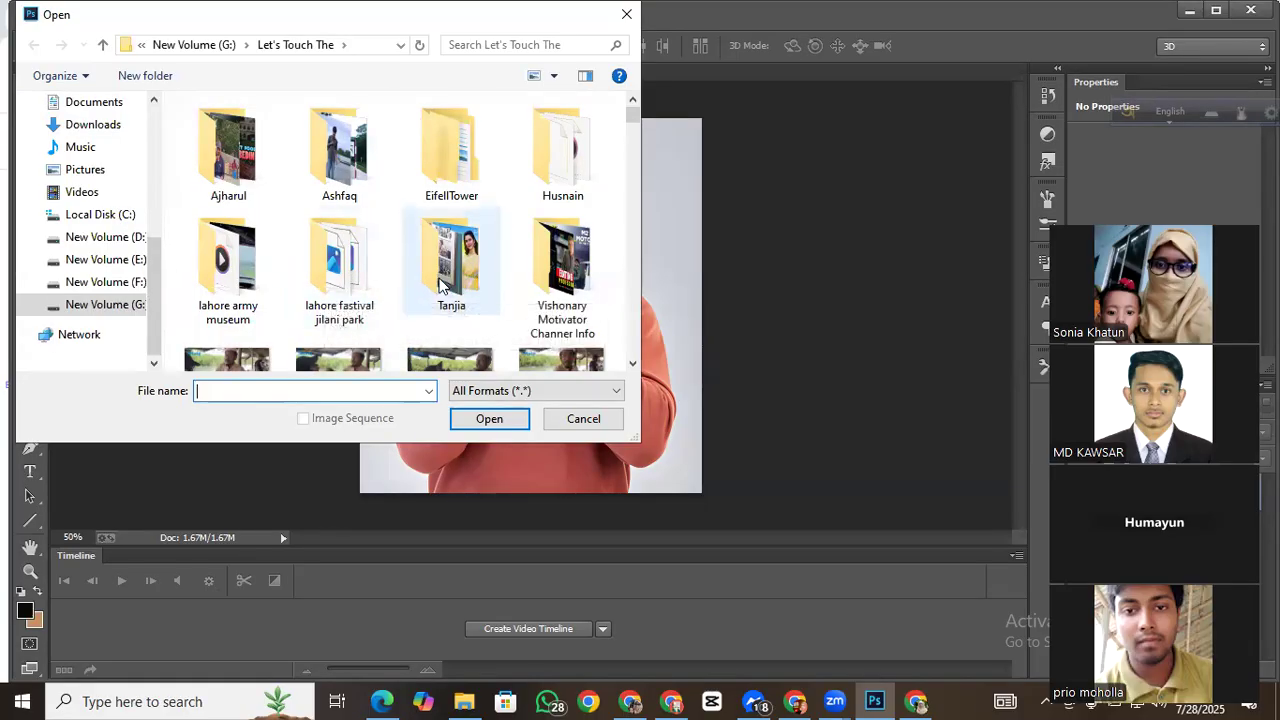
{"action": "scroll", "coordinate": [437, 280], "scroll_direction": "down", "scroll_amount": 5}
{"action": "scroll", "coordinate": [433, 268], "scroll_direction": "up", "scroll_amount": 3}
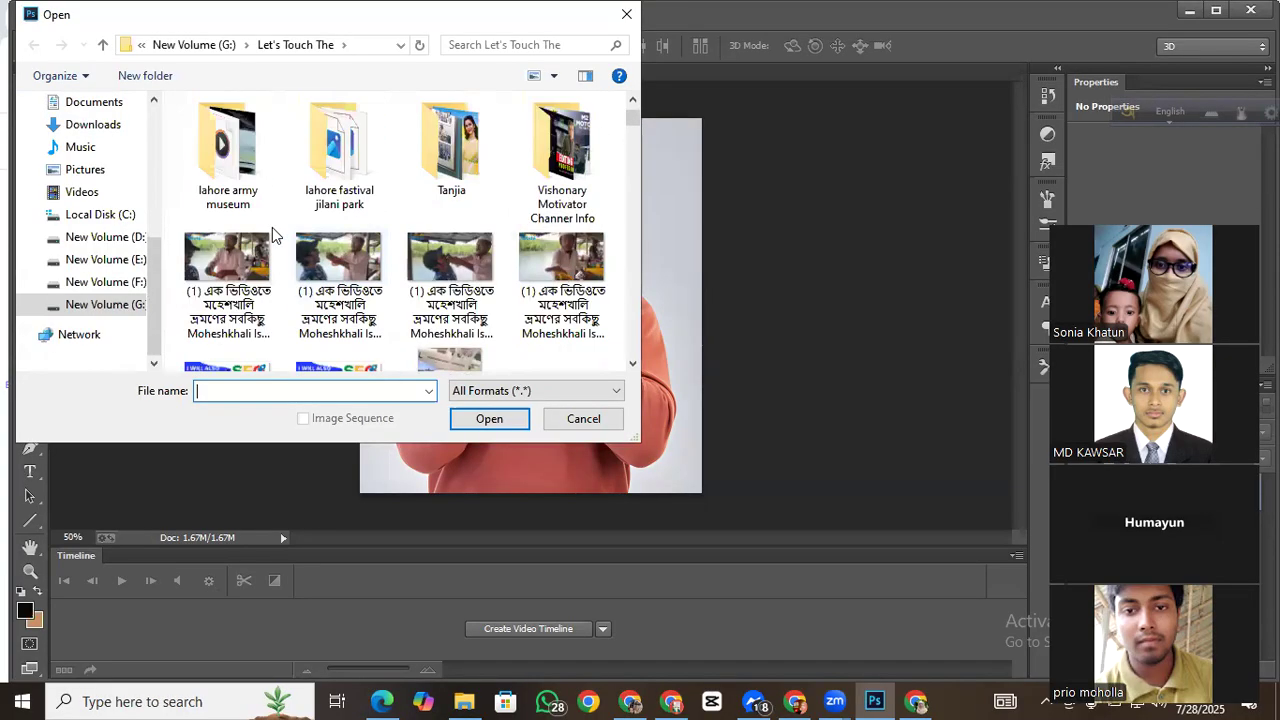
{"action": "scroll", "coordinate": [401, 225], "scroll_direction": "down", "scroll_amount": 5}
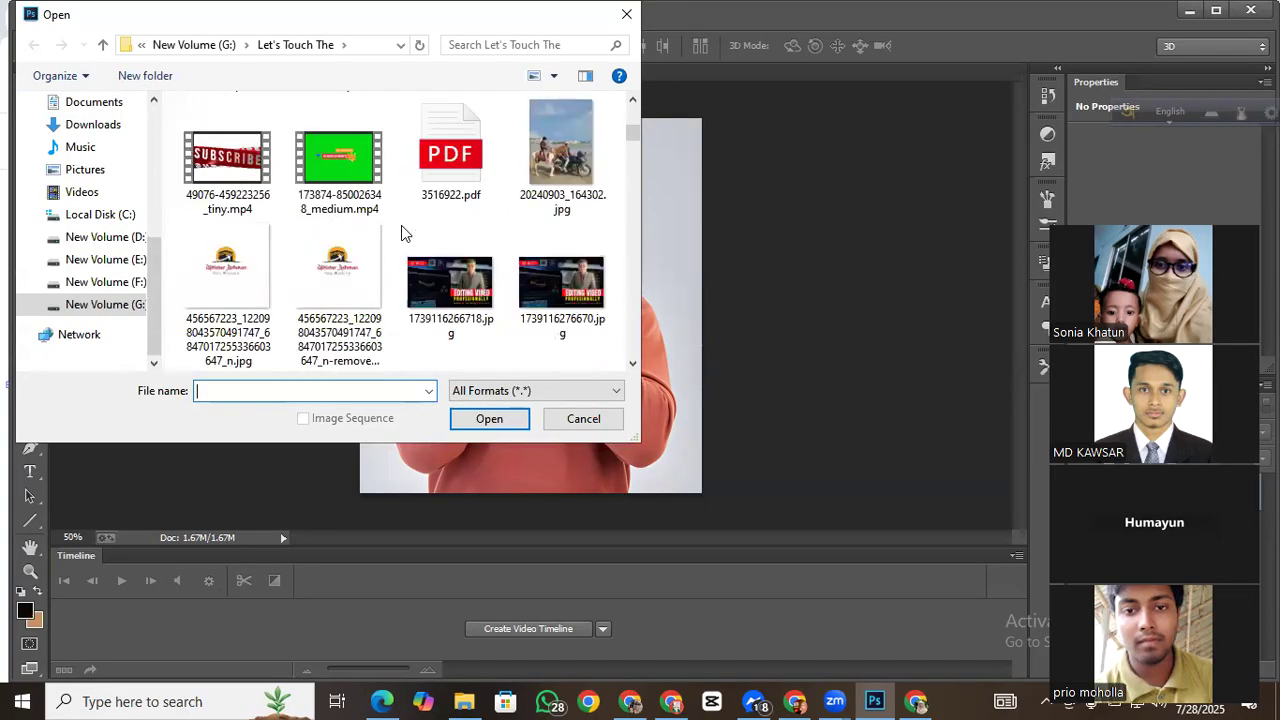
{"action": "scroll", "coordinate": [401, 226], "scroll_direction": "down", "scroll_amount": 2}
{"action": "scroll", "coordinate": [401, 230], "scroll_direction": "down", "scroll_amount": 3}
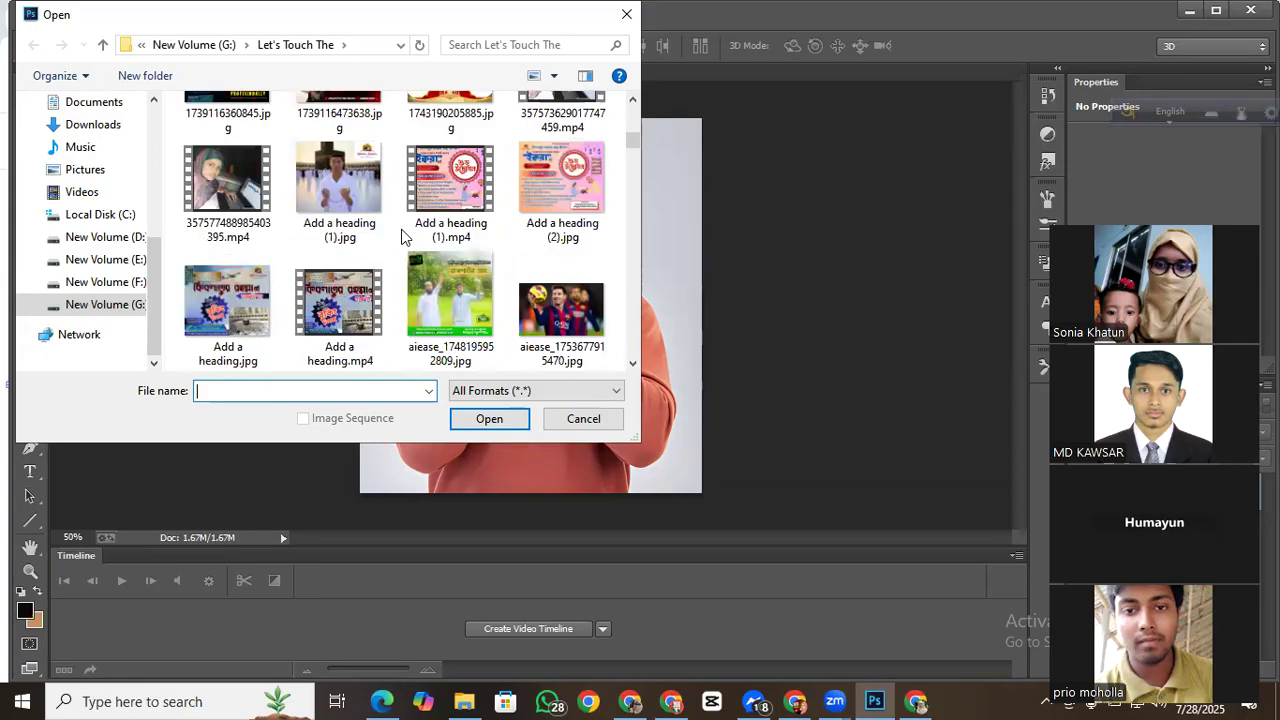
{"action": "scroll", "coordinate": [401, 236], "scroll_direction": "down", "scroll_amount": 3}
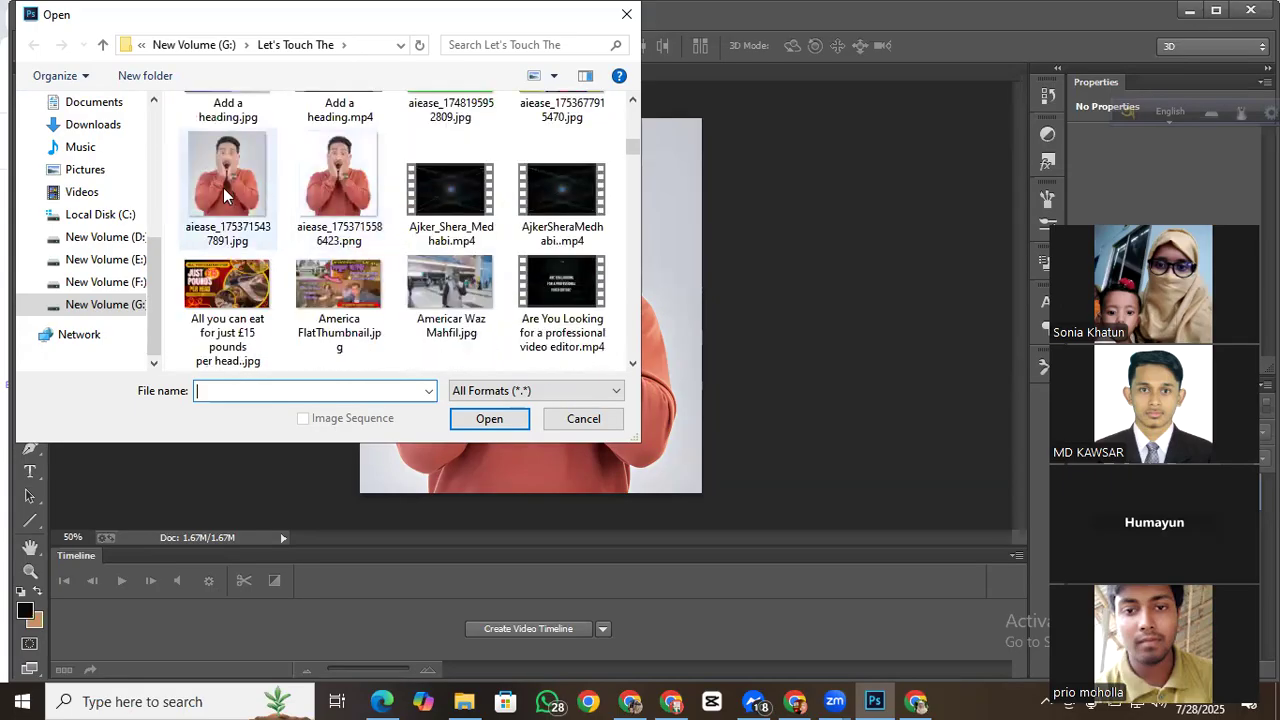
{"action": "left_click", "coordinate": [339, 184]}
{"action": "left_click", "coordinate": [503, 420]}
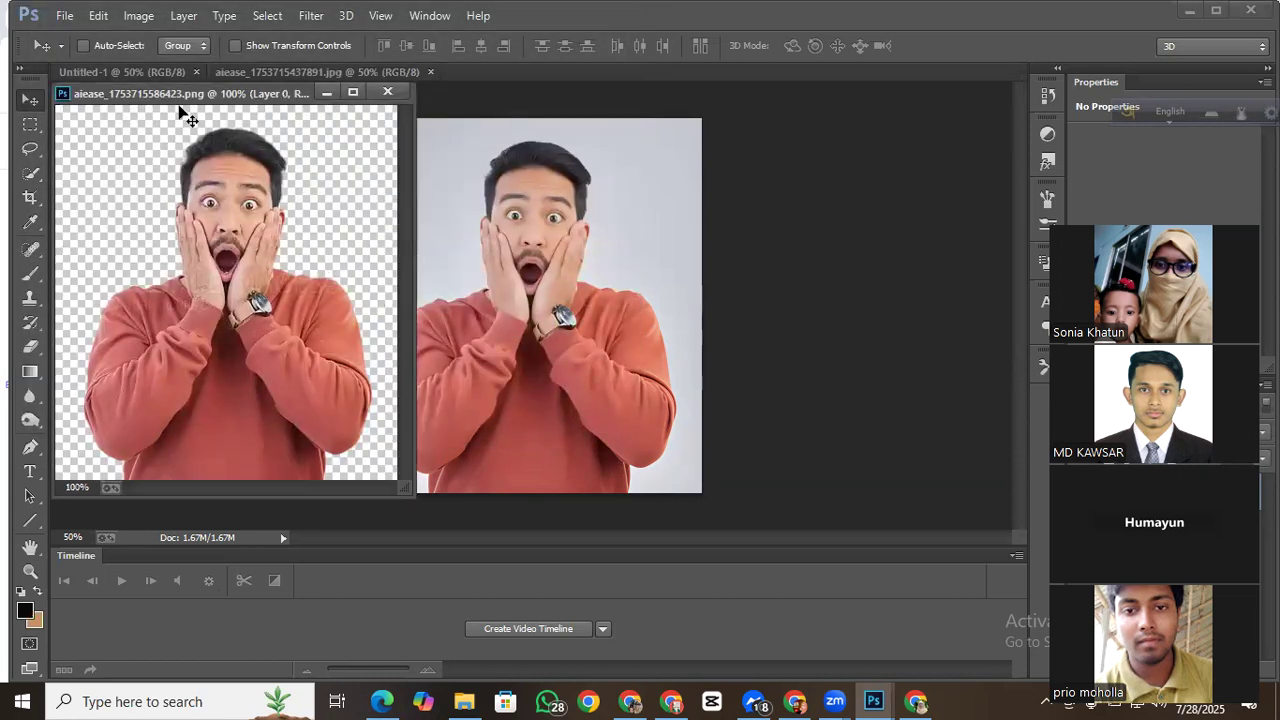
Step: Dock the cutout's floating window as a tab and bring the cutout onto the blank Untitled-1 canvas
{"action": "left_click_drag", "start_coordinate": [209, 95], "coordinate": [532, 70]}
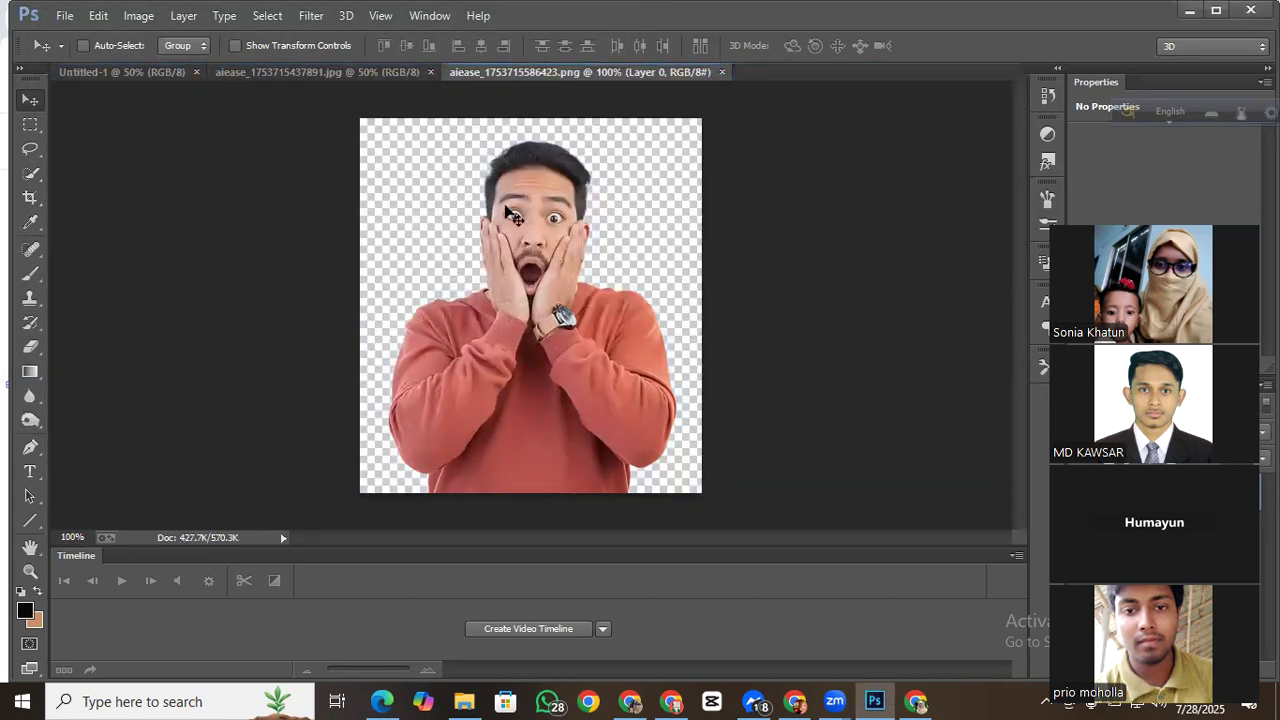
{"action": "left_click_drag", "start_coordinate": [523, 268], "coordinate": [663, 327]}
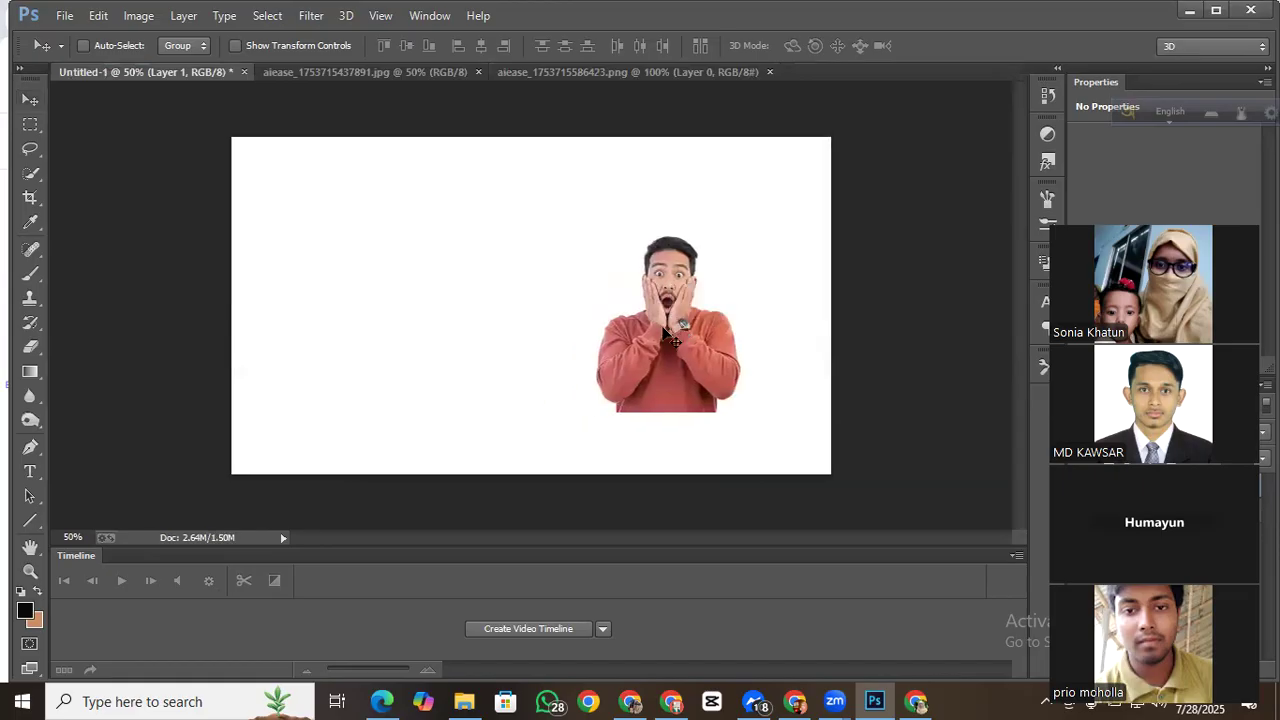
Step: Free-transform the cutout to about 181% width and 183% height, rest it on the canvas's lower edge right of centre, and apply
{"action": "key", "text": "ctrl+t"}
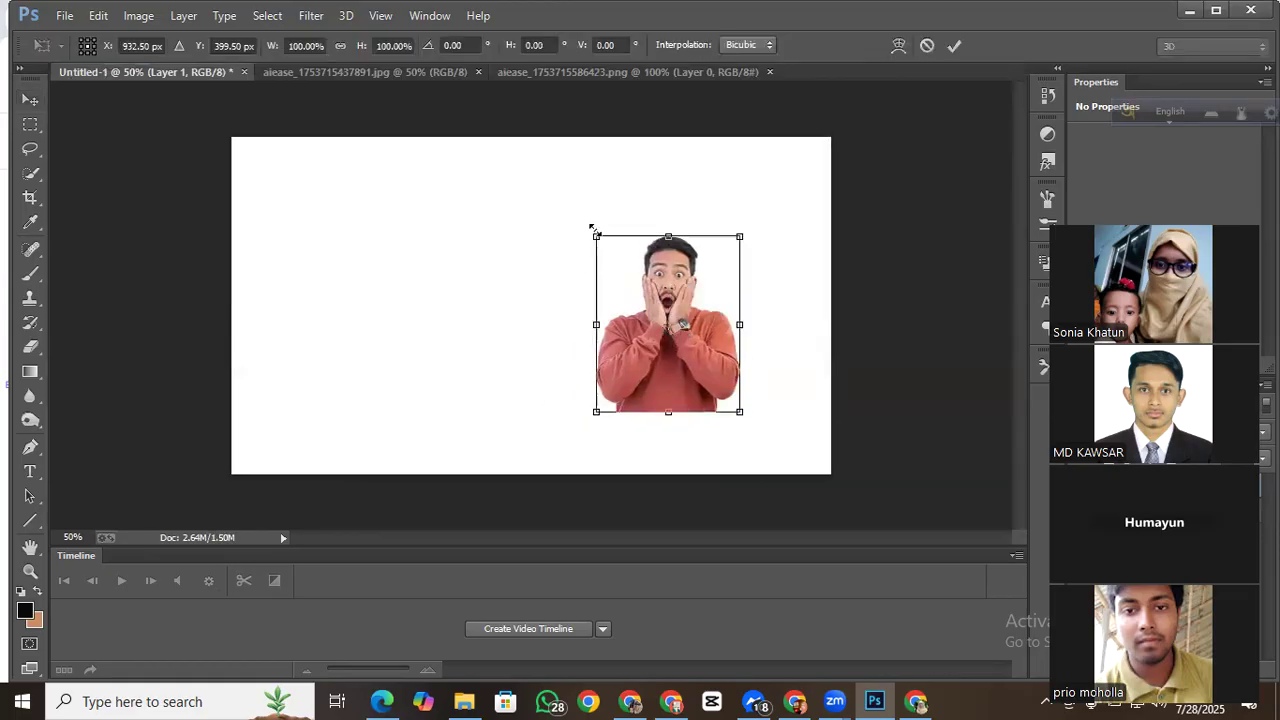
{"action": "left_click_drag", "start_coordinate": [593, 231], "coordinate": [528, 221]}
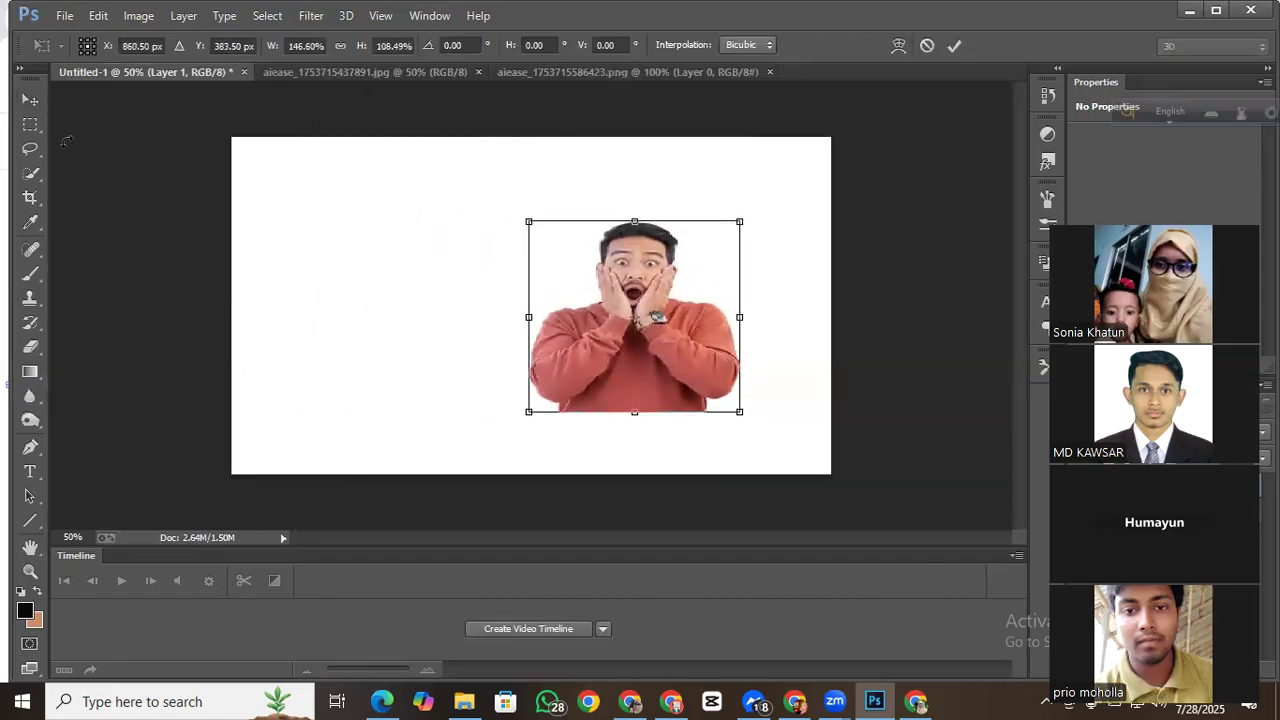
{"action": "left_click_drag", "start_coordinate": [633, 217], "coordinate": [634, 170]}
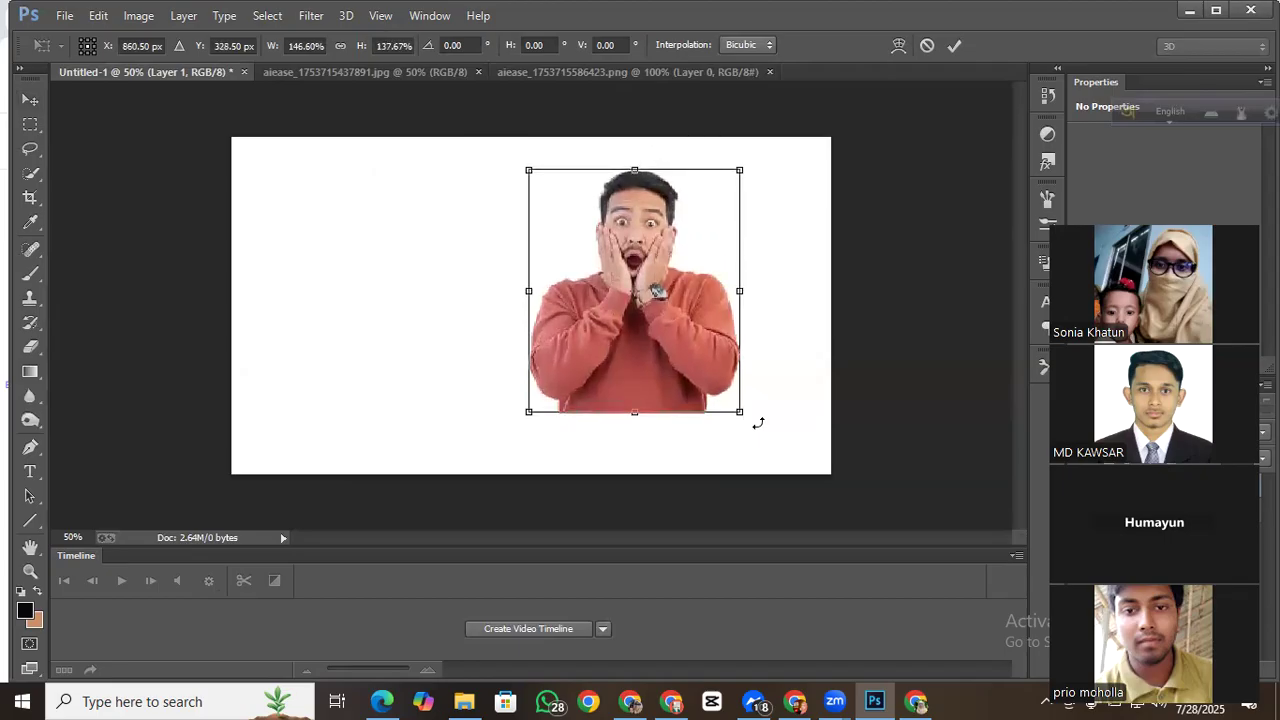
{"action": "left_click_drag", "start_coordinate": [742, 413], "coordinate": [788, 473]}
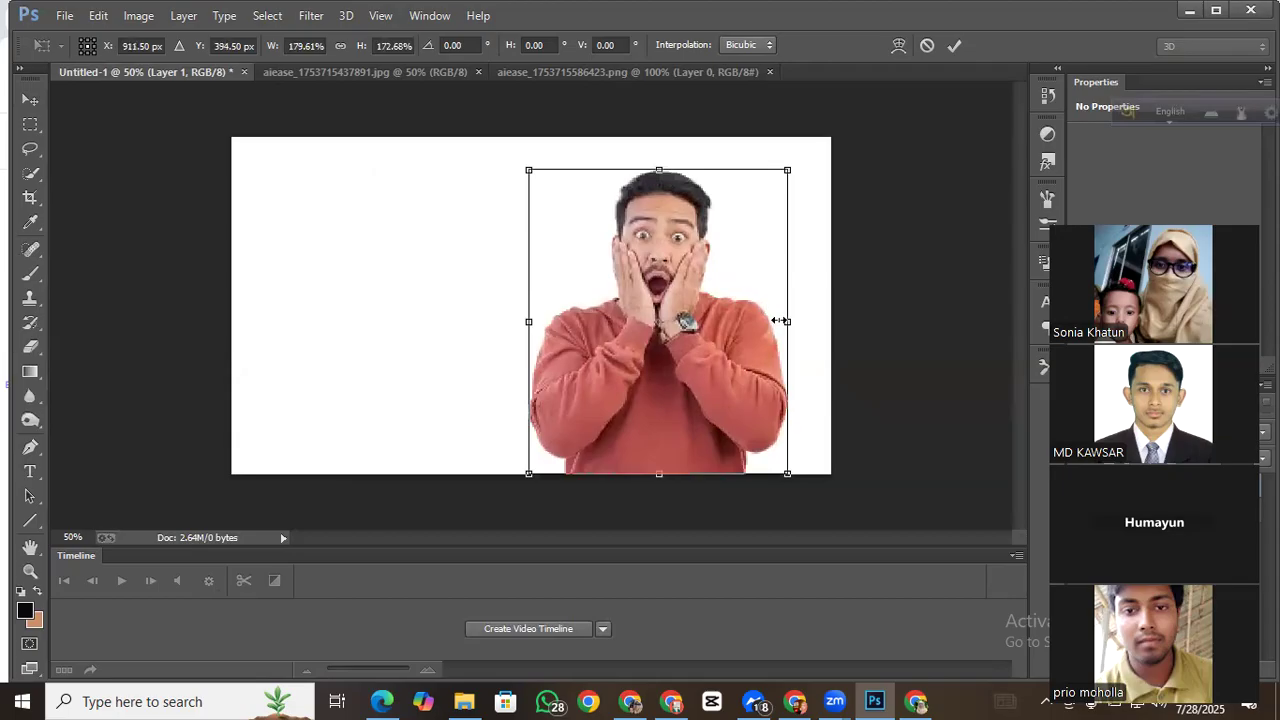
{"action": "left_click_drag", "start_coordinate": [662, 335], "coordinate": [712, 334]}
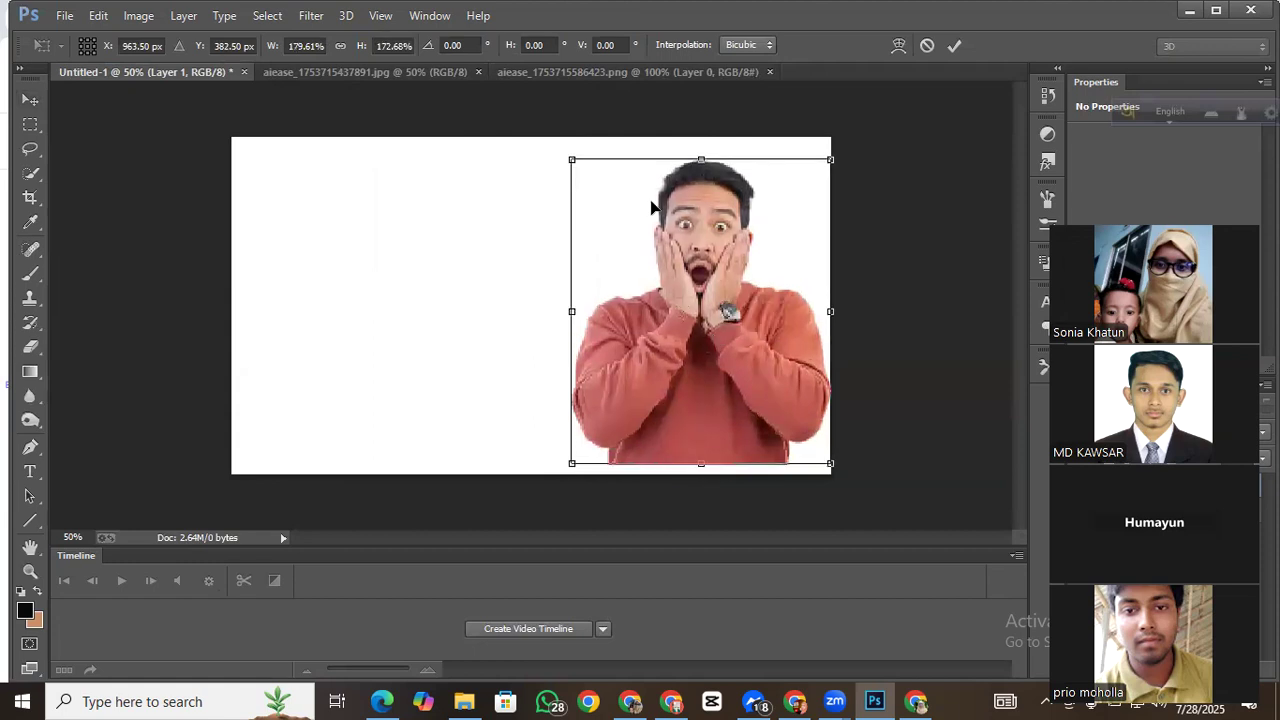
{"action": "left_click_drag", "start_coordinate": [570, 161], "coordinate": [558, 137]}
{"action": "left_click_drag", "start_coordinate": [660, 323], "coordinate": [576, 333]}
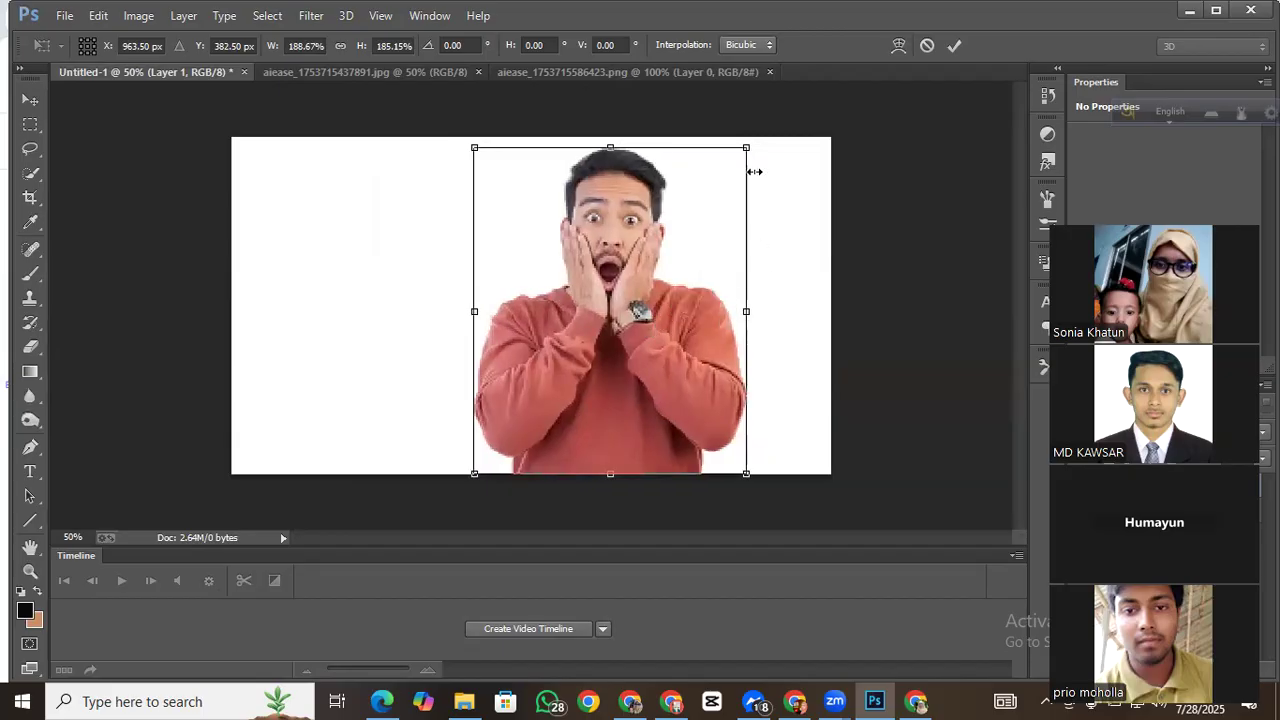
{"action": "left_click_drag", "start_coordinate": [745, 147], "coordinate": [735, 151]}
{"action": "left_click_drag", "start_coordinate": [637, 295], "coordinate": [693, 296]}
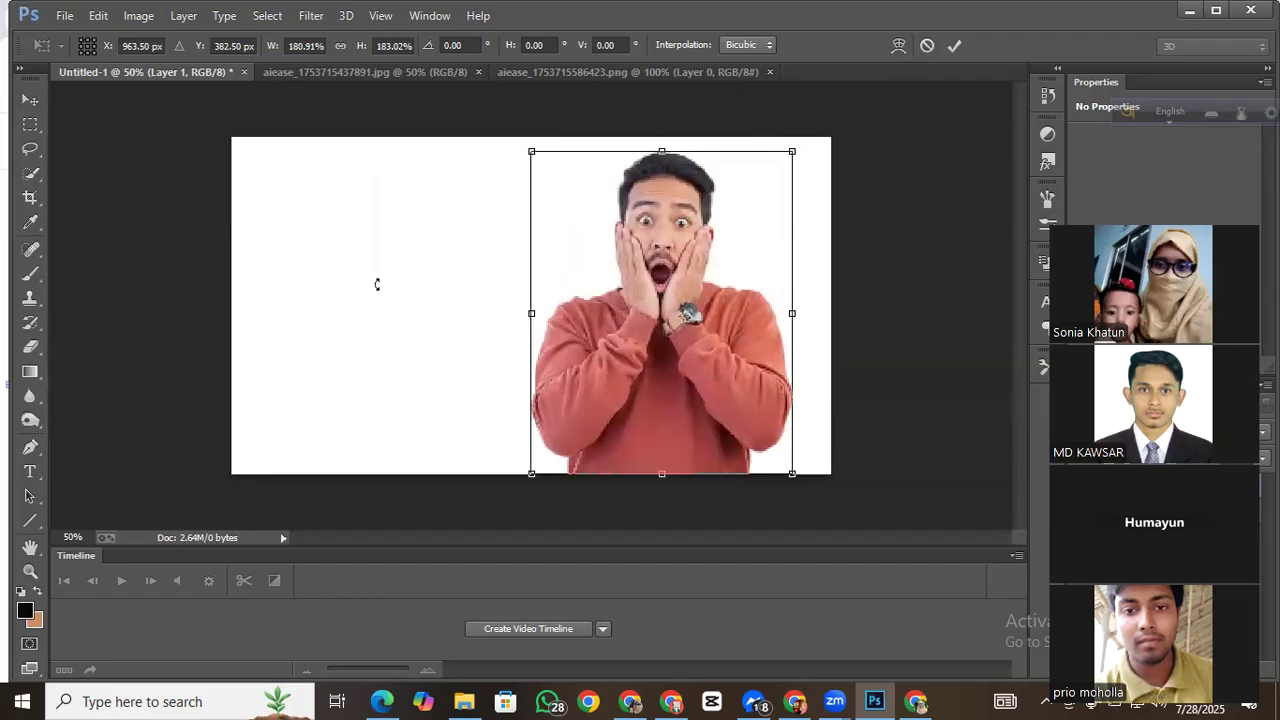
{"action": "left_click", "coordinate": [47, 118]}
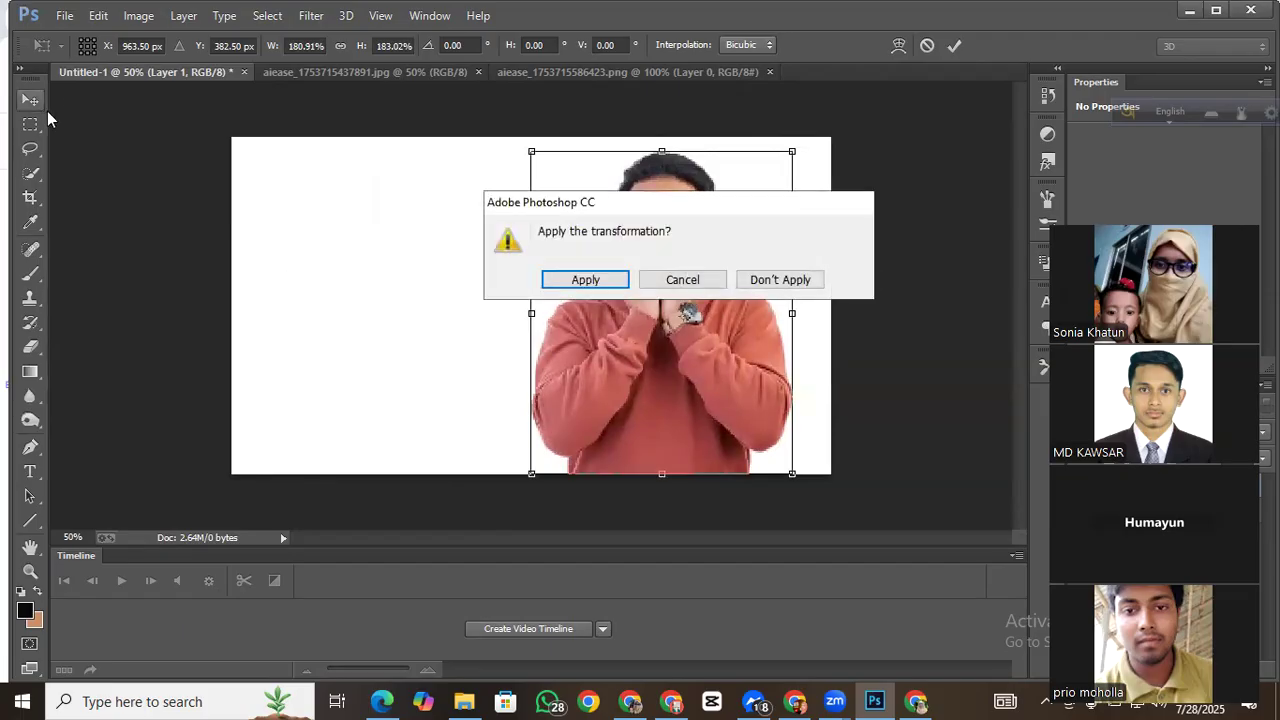
{"action": "left_click", "coordinate": [586, 280]}
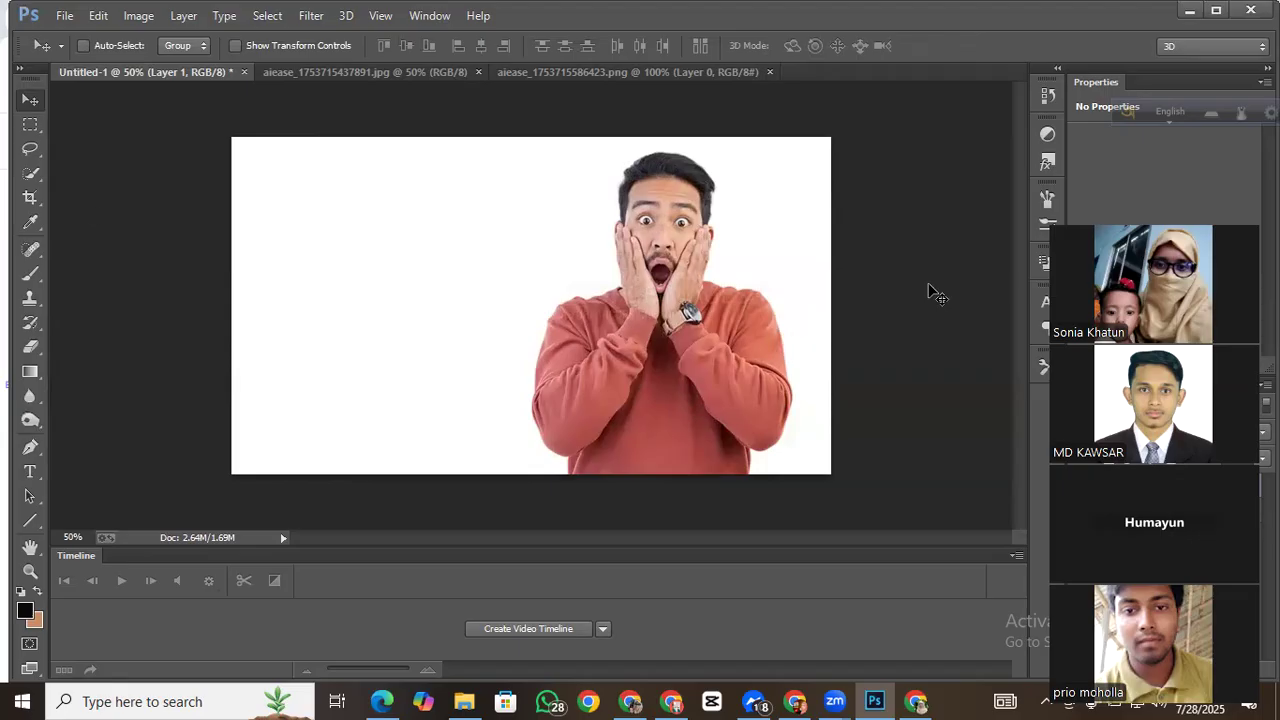
Step: Move the meeting video strip off the layer list and duplicate the Background layer
{"action": "left_click_drag", "start_coordinate": [1141, 222], "coordinate": [92, 208]}
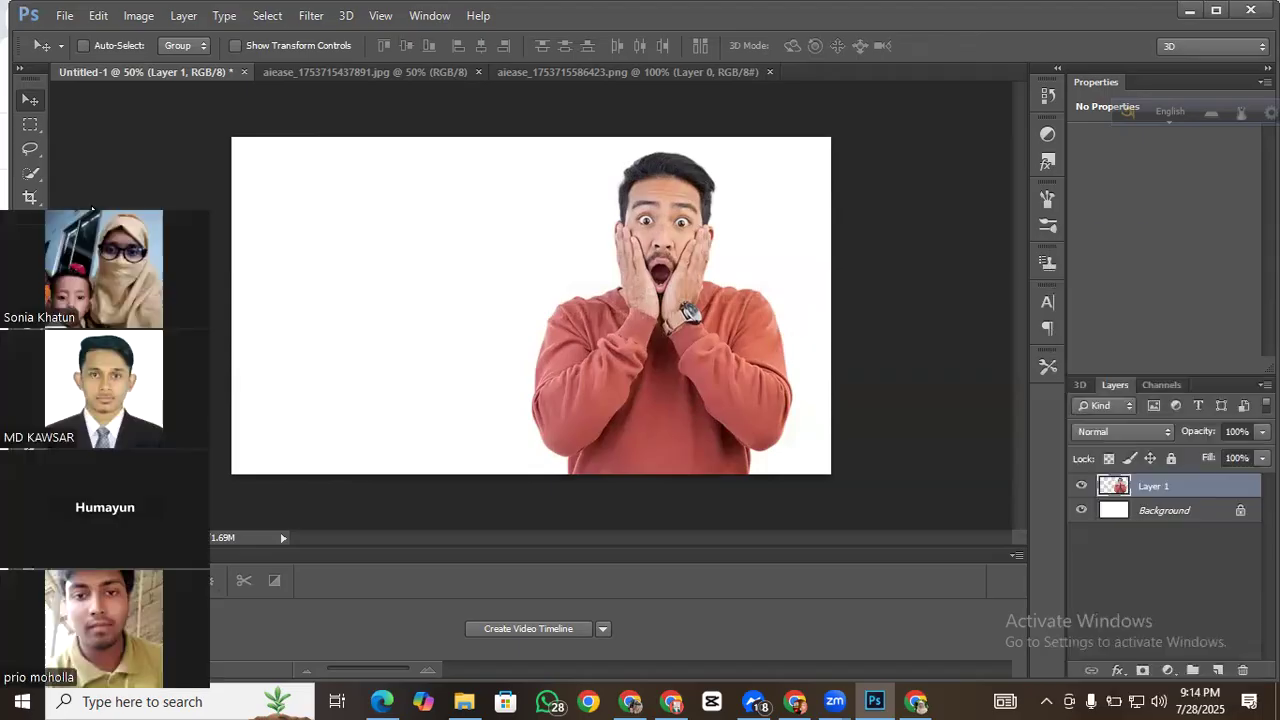
{"action": "left_click", "coordinate": [1165, 511]}
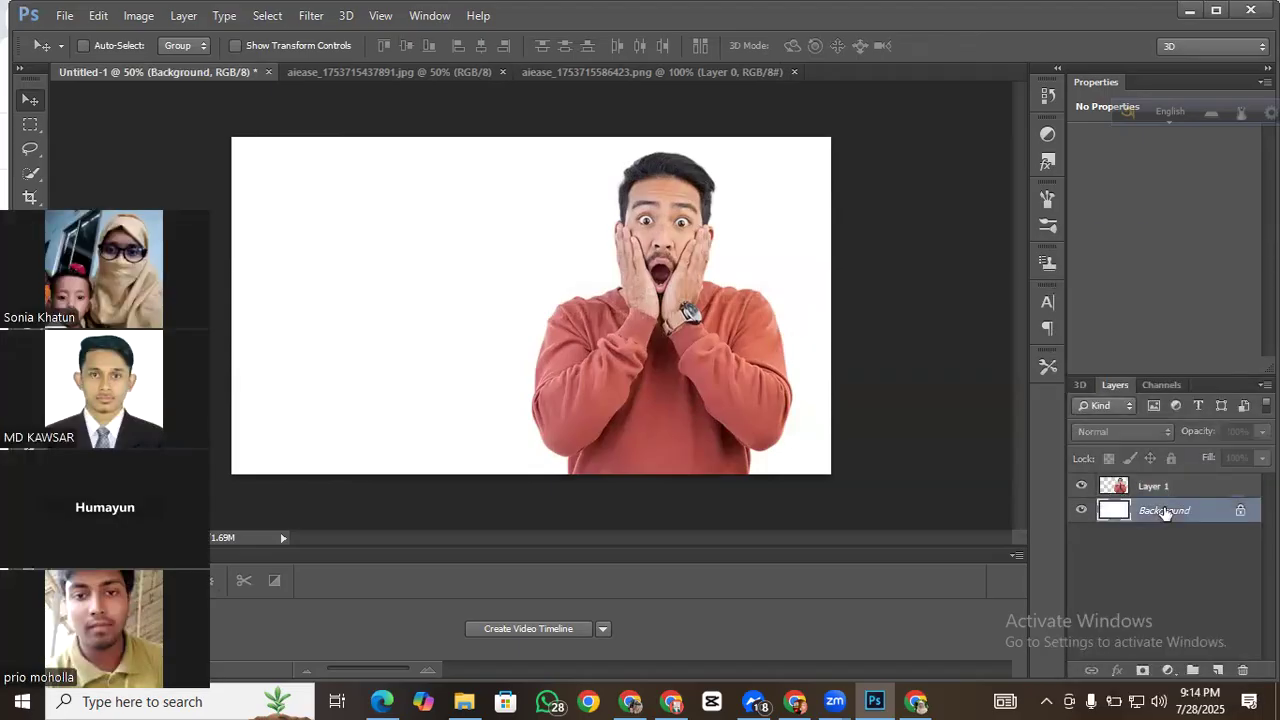
{"action": "key", "text": "ctrl+j"}
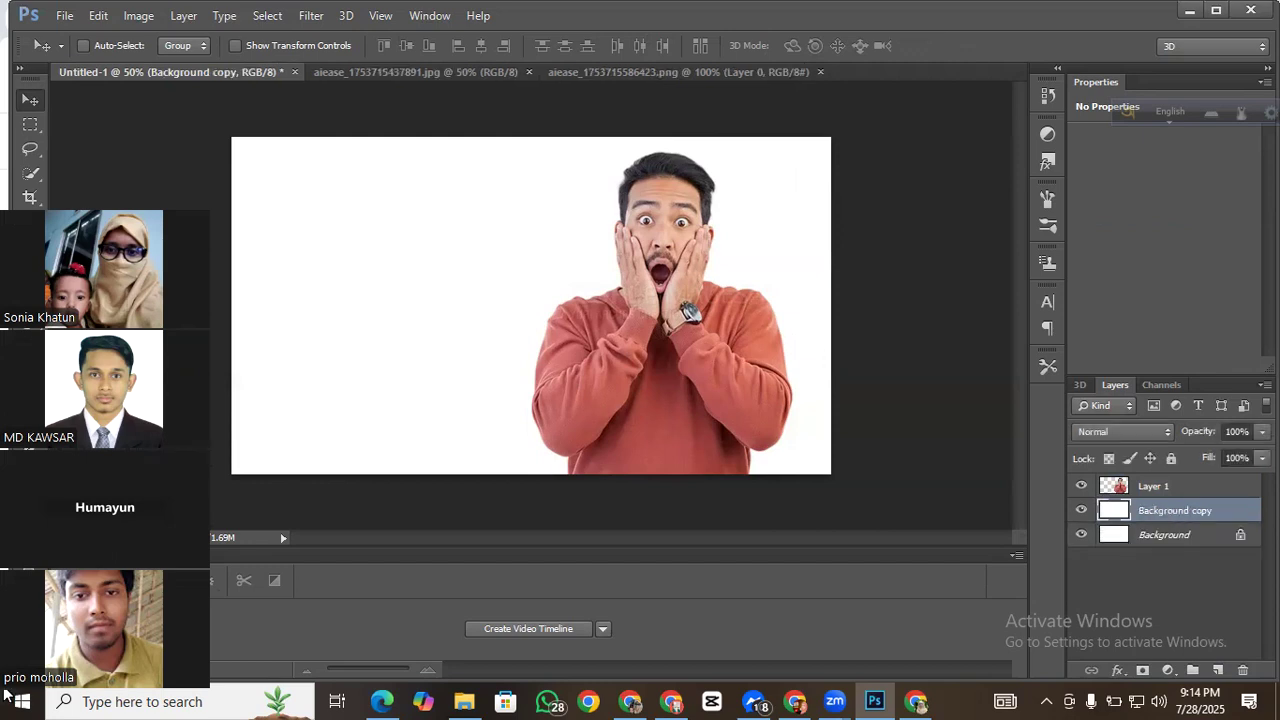
Step: Clear the floating meeting video strip from the workspace and return to Photoshop
{"action": "left_click_drag", "start_coordinate": [153, 192], "coordinate": [437, 222]}
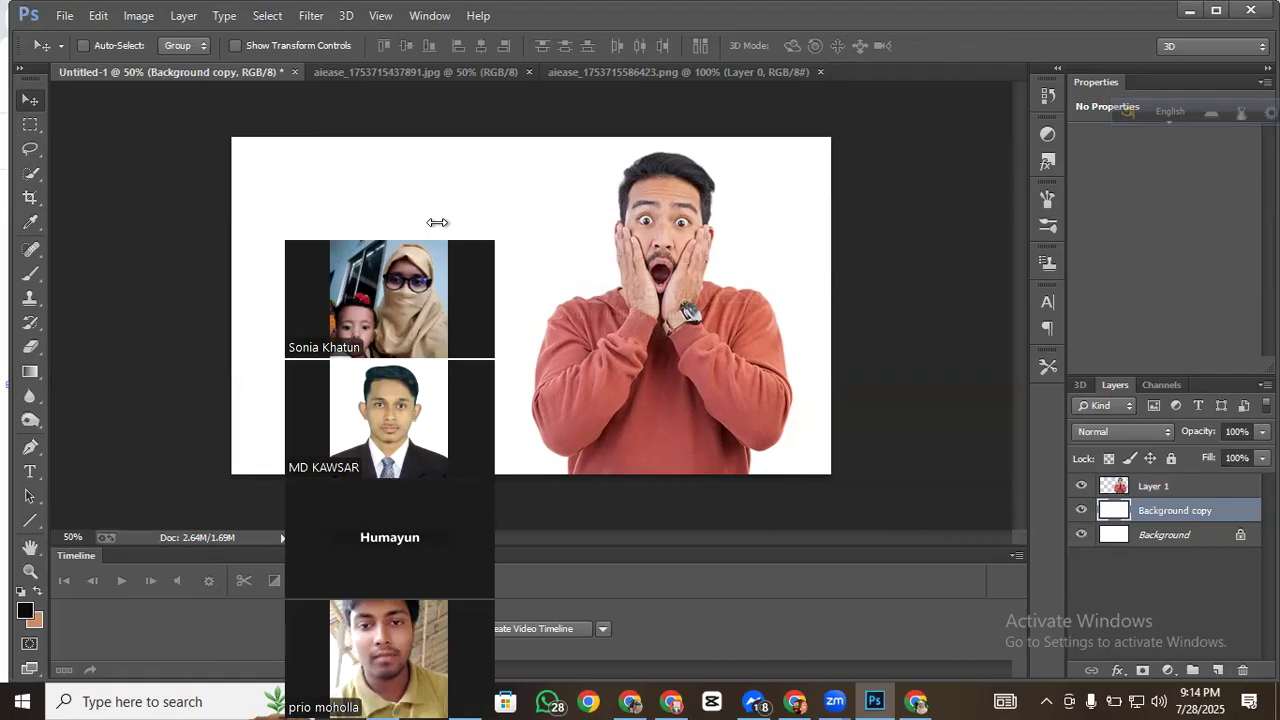
{"action": "left_click_drag", "start_coordinate": [437, 222], "coordinate": [992, 592]}
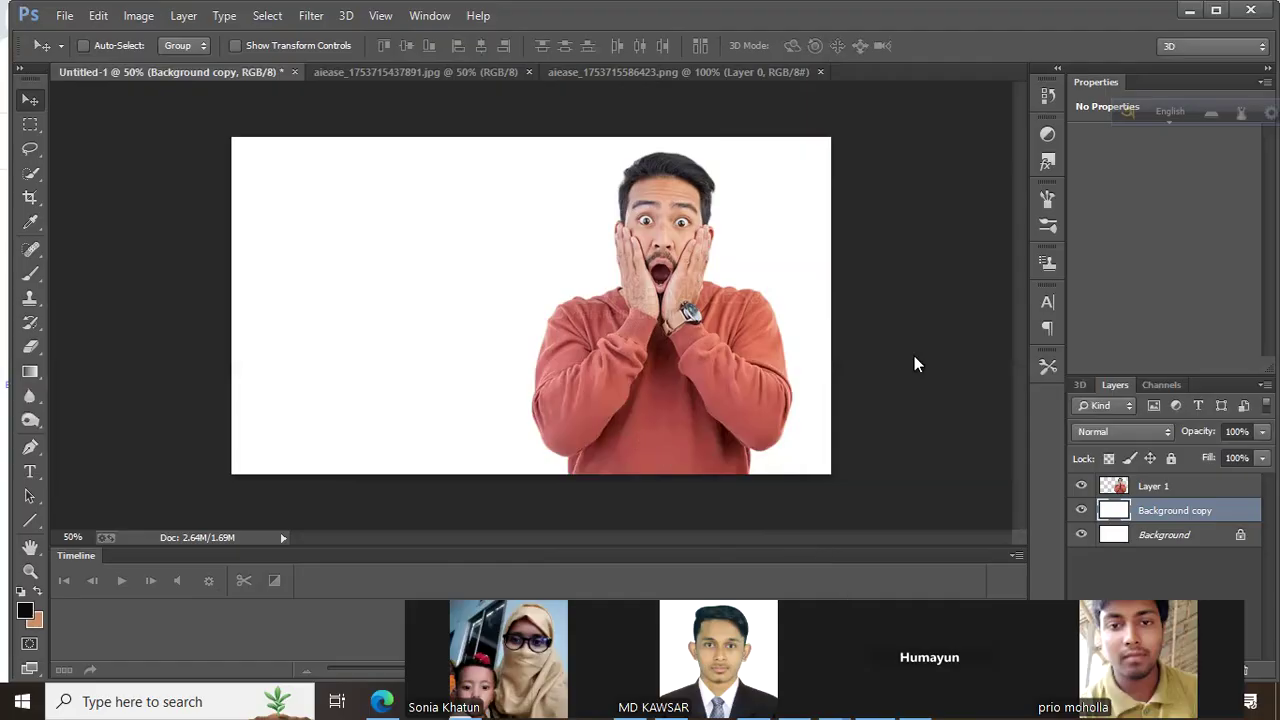
{"action": "left_click_drag", "start_coordinate": [405, 10], "coordinate": [410, 12]}
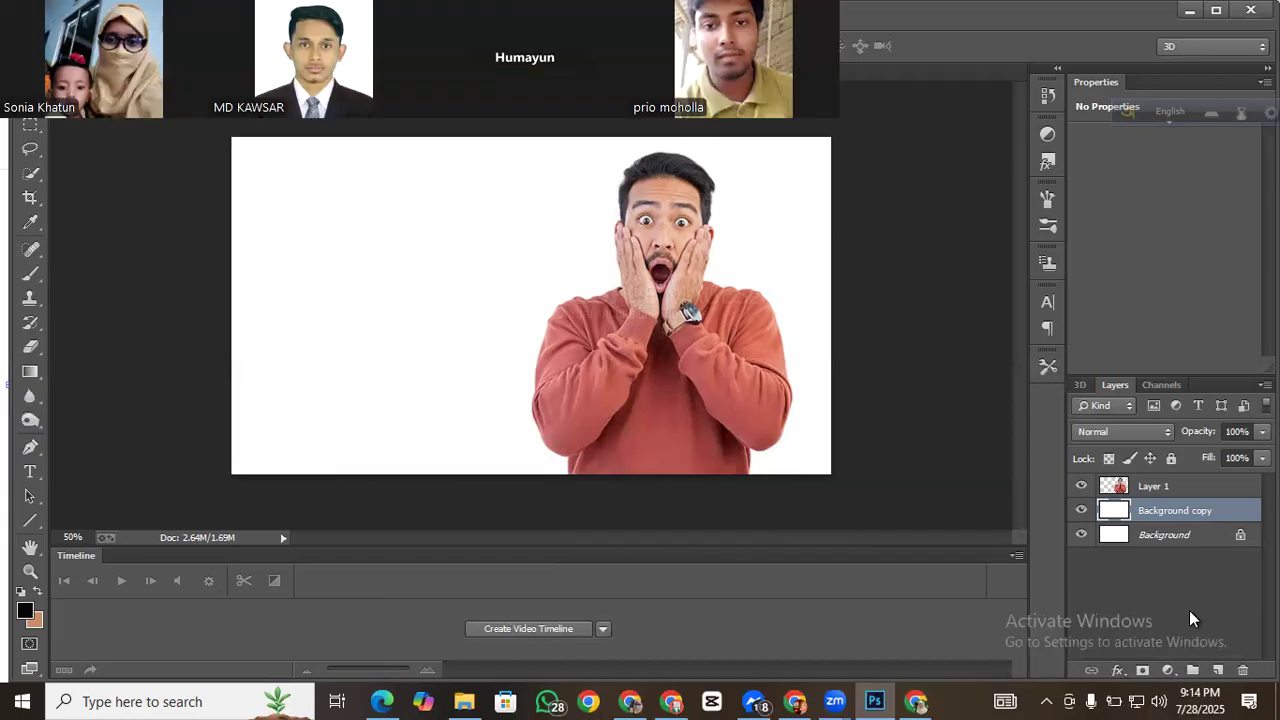
{"action": "left_click_drag", "start_coordinate": [410, 12], "coordinate": [1189, 610]}
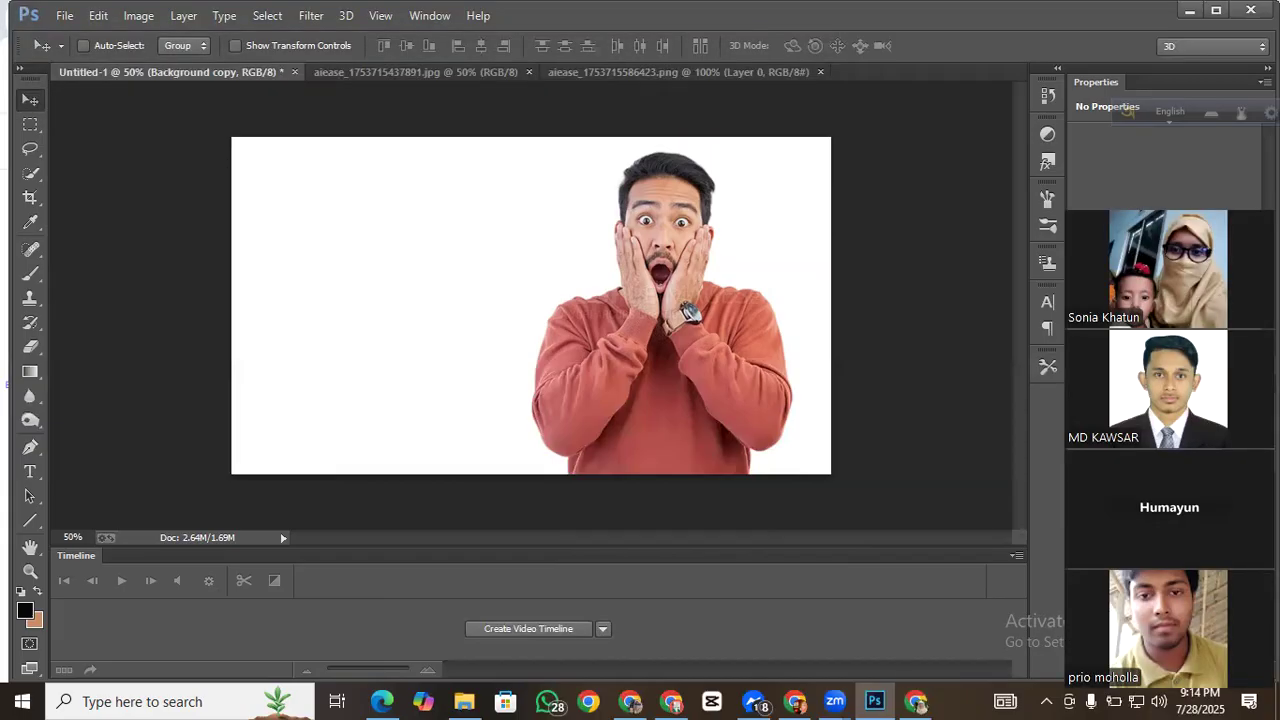
{"action": "left_click", "coordinate": [1053, 98]}
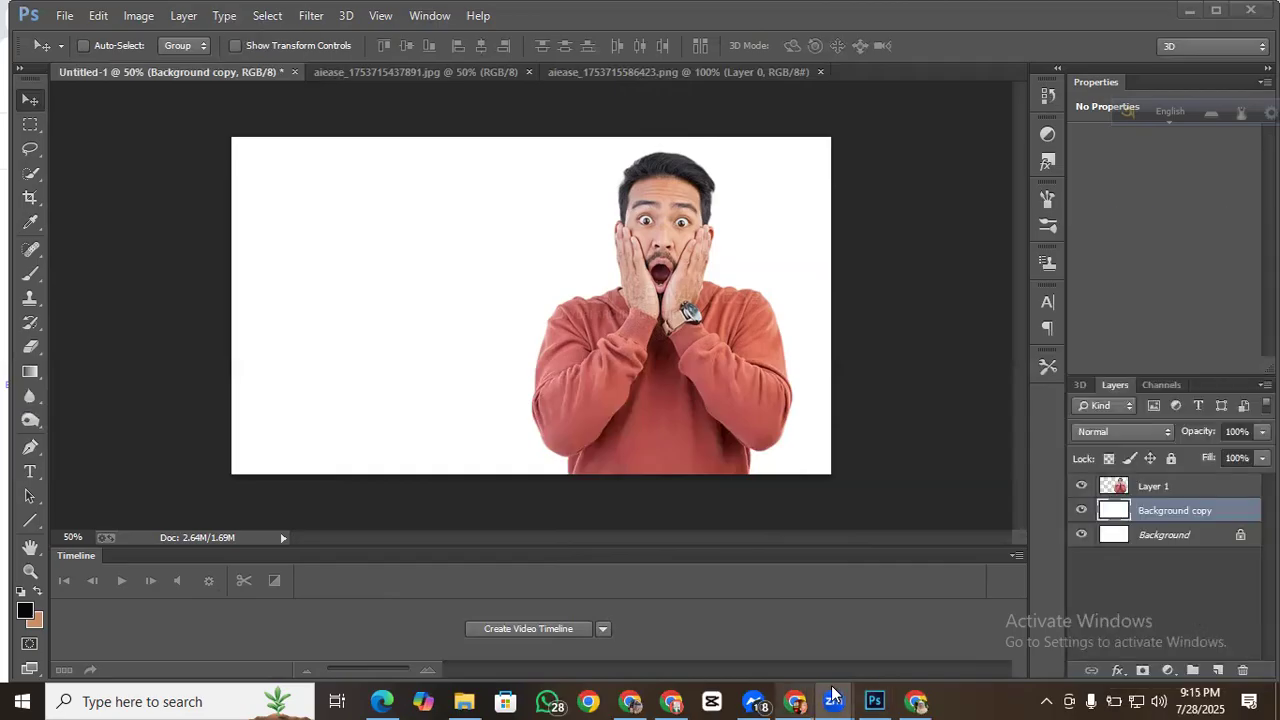
{"action": "left_click", "coordinate": [866, 692]}
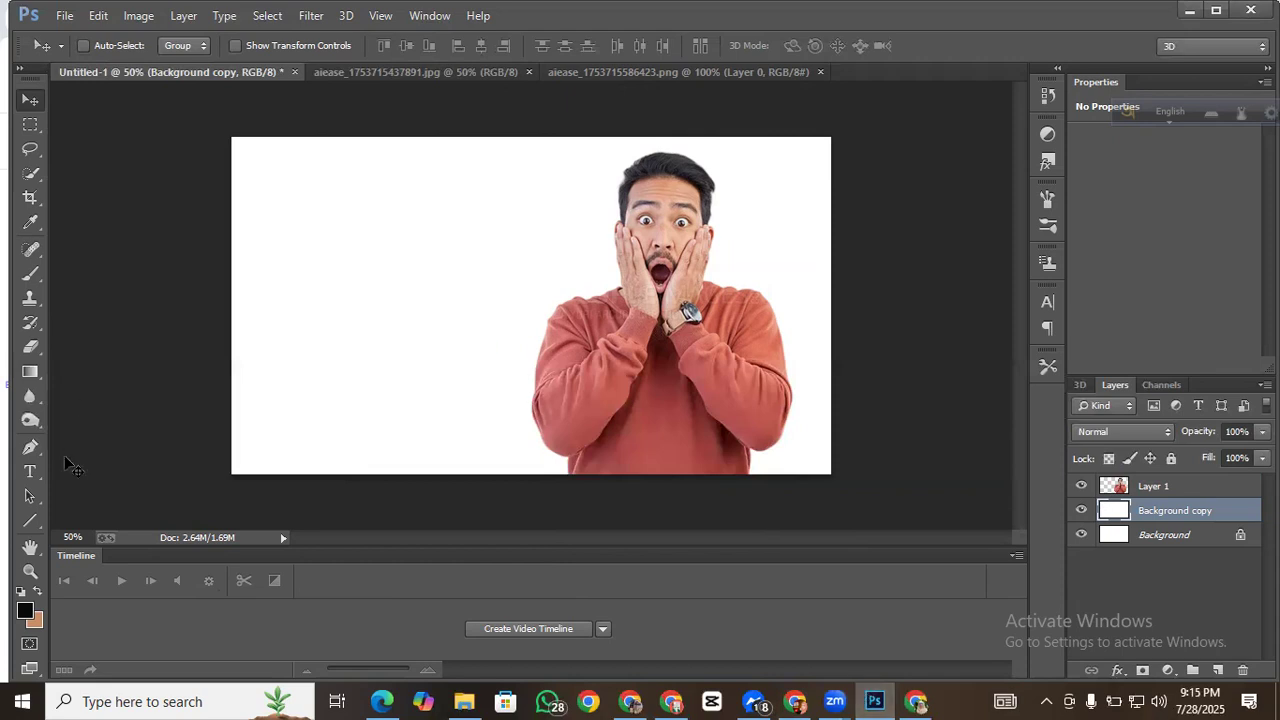
Step: Swap the foreground and background colours, fill the Background copy layer with the tan colour, and set its opacity to 41%
{"action": "left_click", "coordinate": [37, 591]}
{"action": "key", "text": "alt+BackSpace"}
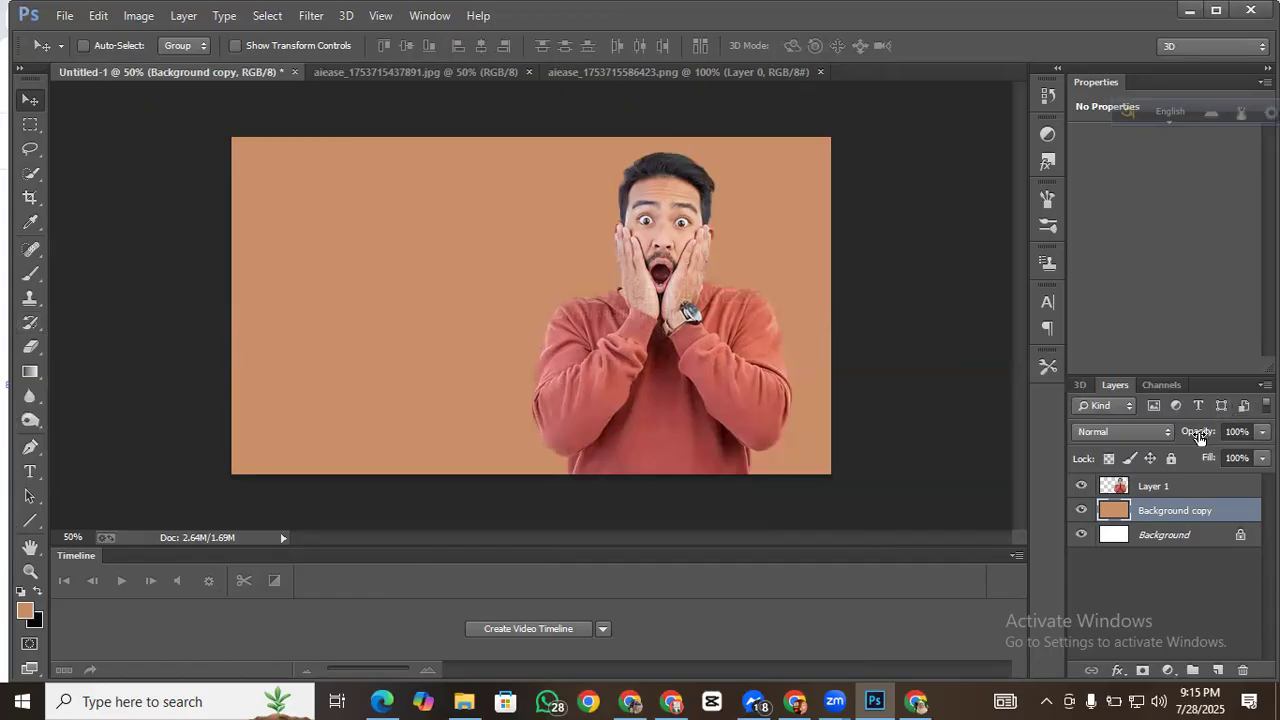
{"action": "left_click", "coordinate": [1262, 431]}
{"action": "left_click_drag", "start_coordinate": [1237, 447], "coordinate": [1199, 455]}
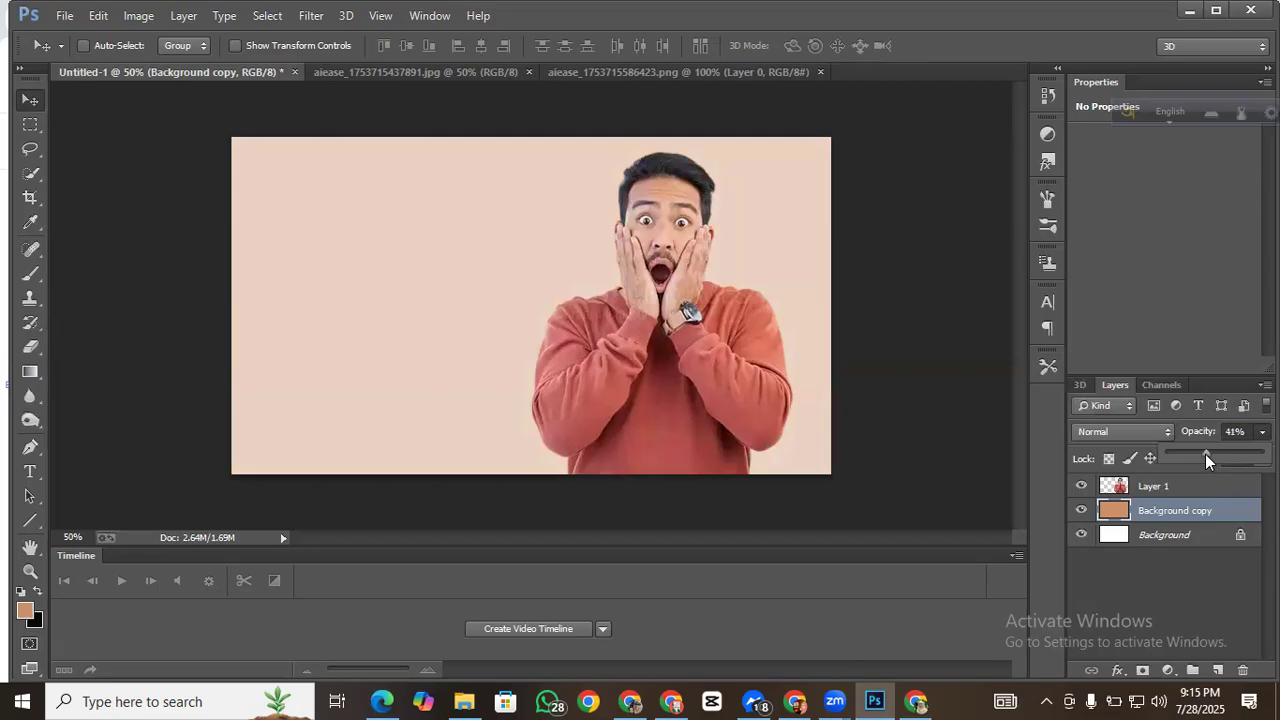
{"action": "left_click", "coordinate": [884, 378]}
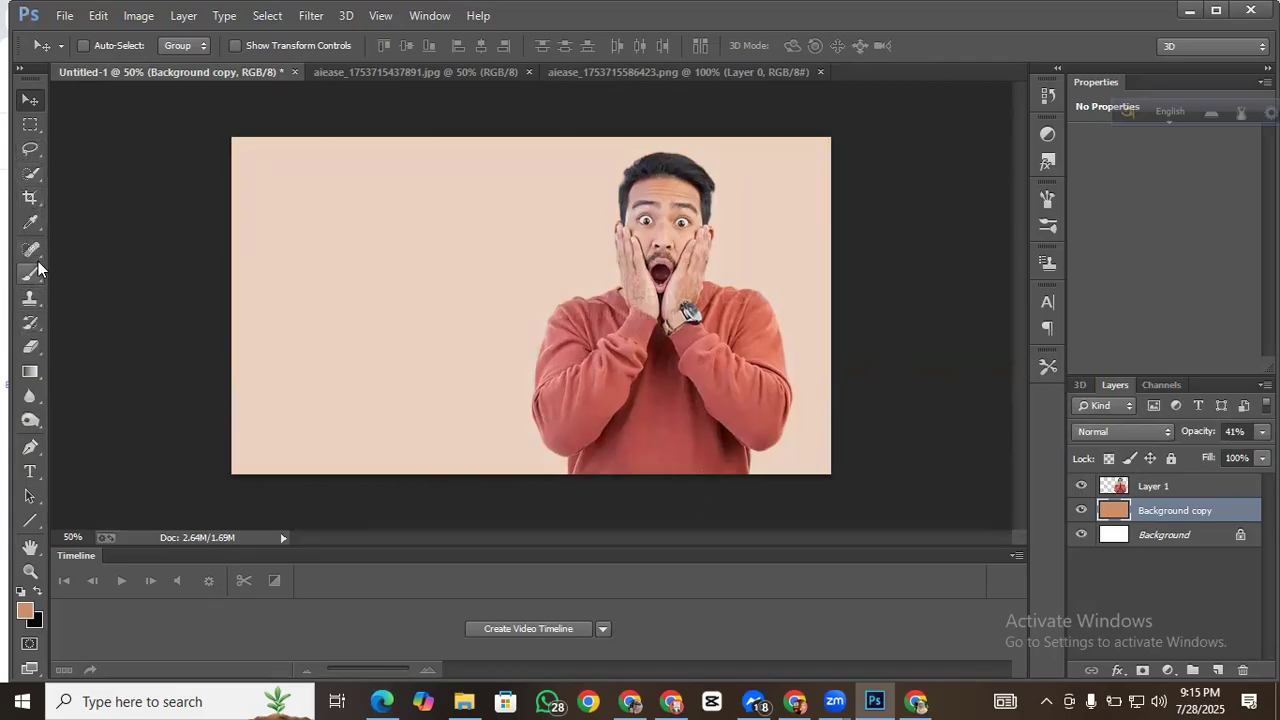
Step: Add the text "Make Money Online" in tan on the empty area of the canvas beside the man
{"action": "left_click", "coordinate": [30, 471]}
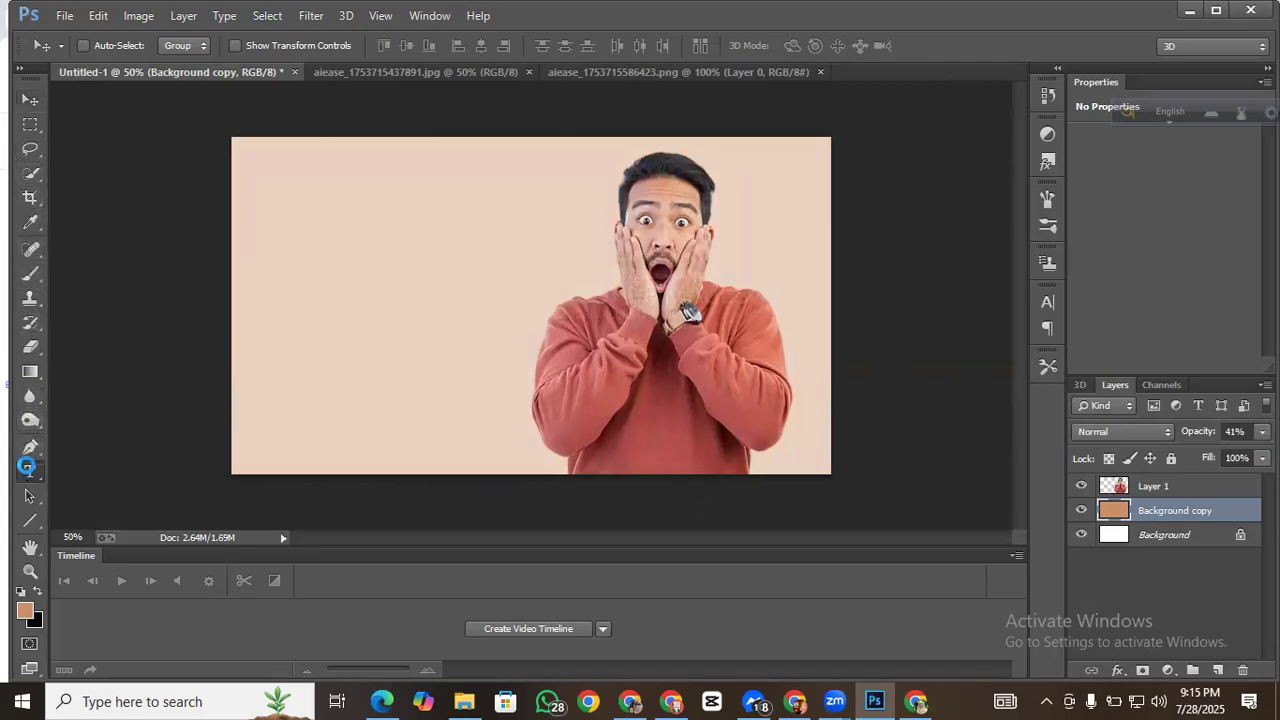
{"action": "left_click", "coordinate": [336, 258]}
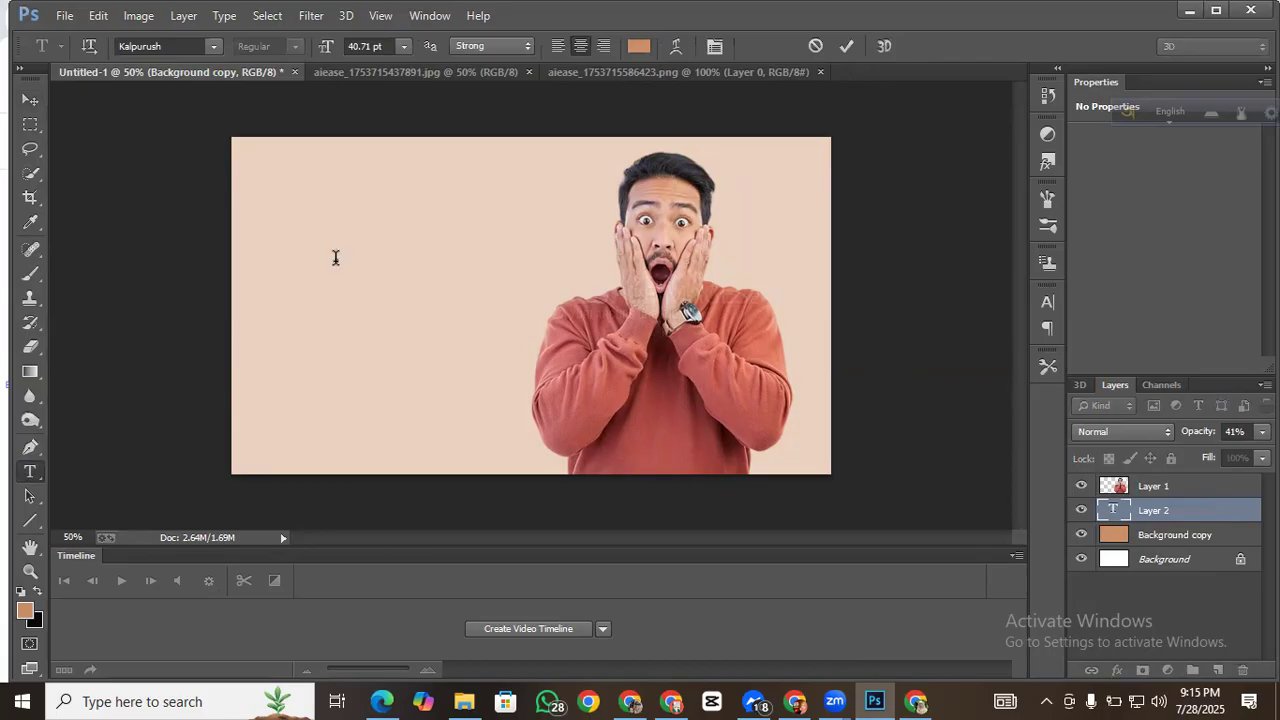
{"action": "type", "text": "Make Money O"}
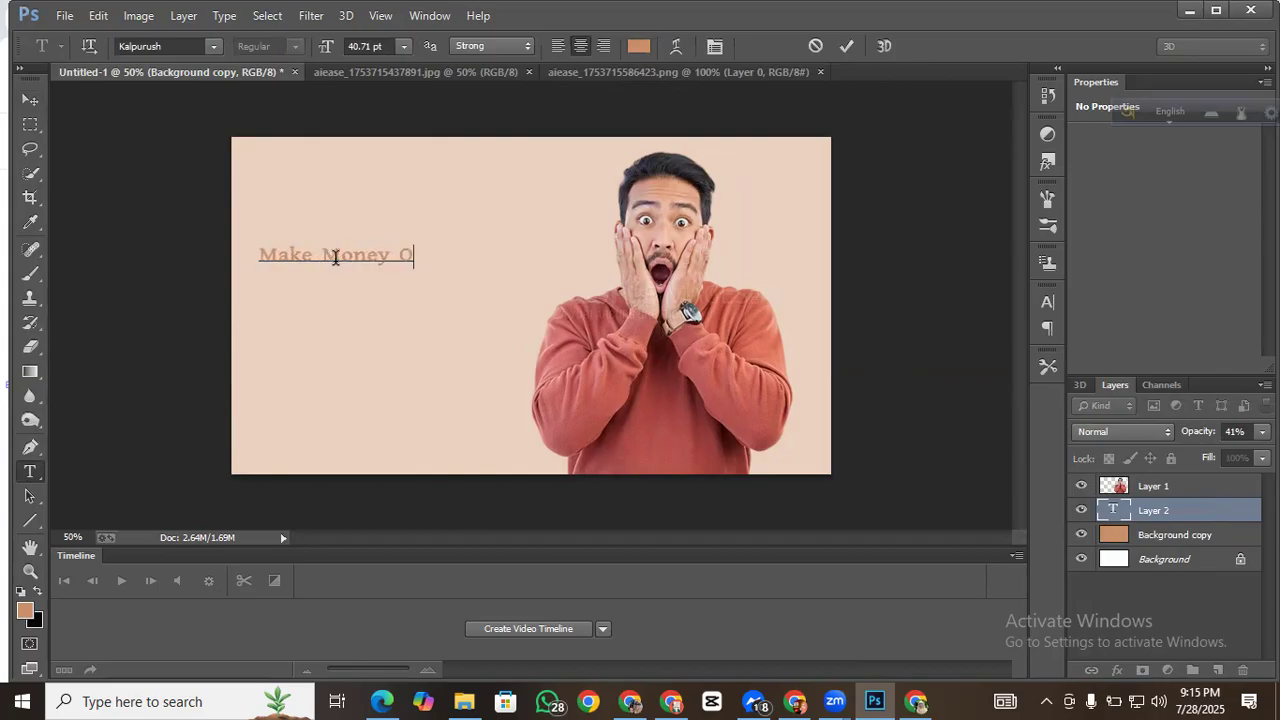
{"action": "type", "text": "nli"}
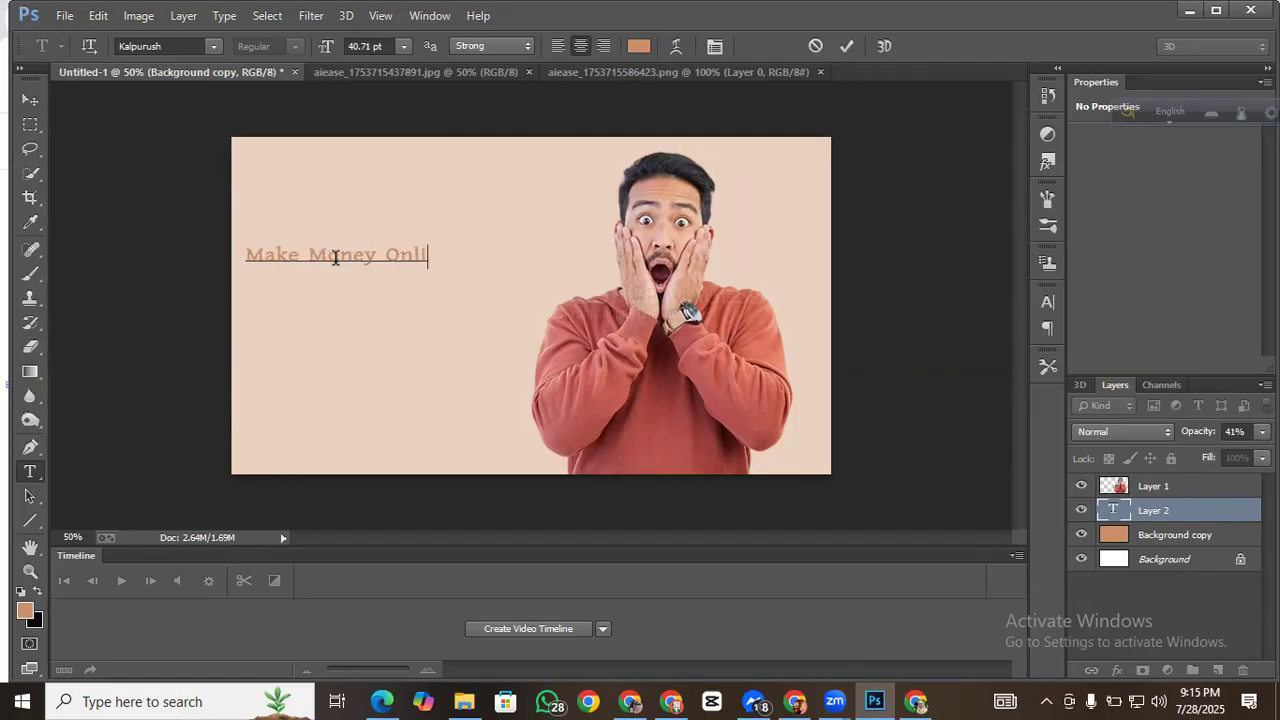
{"action": "type", "text": "ne"}
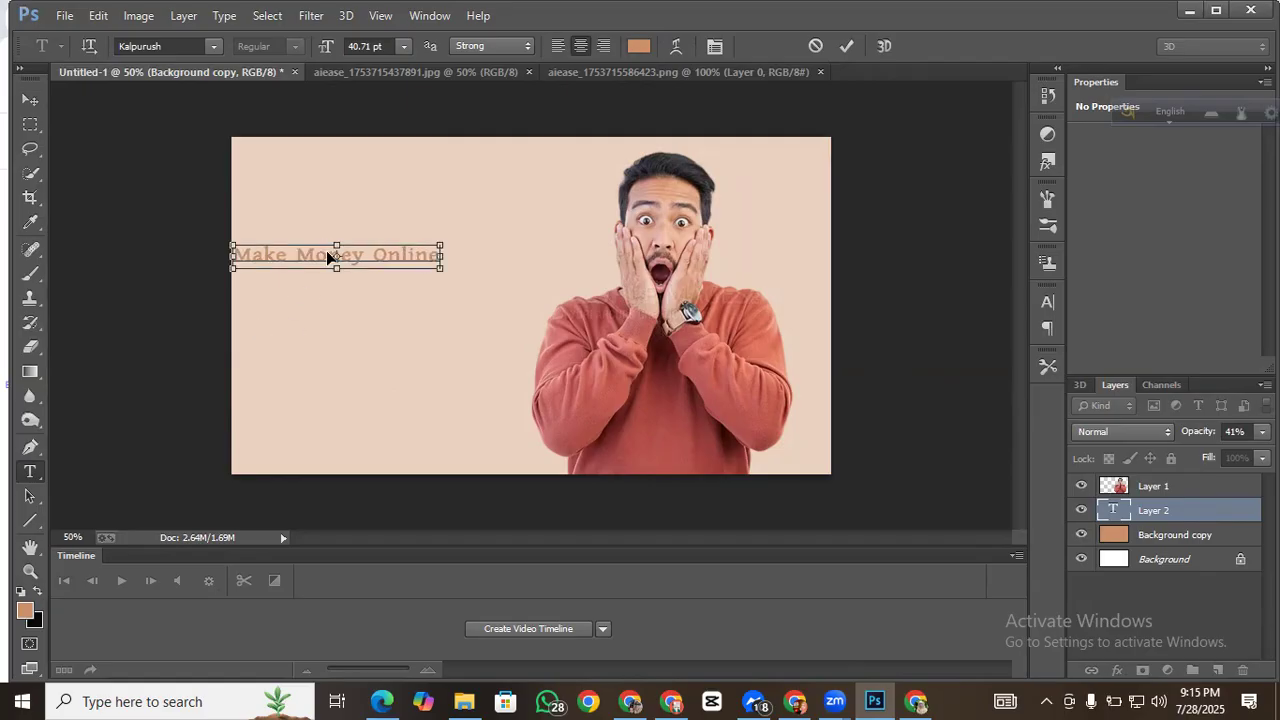
Step: Enlarge the "Make Money Online" text to about 207.72 pt and place it in the canvas's upper left, beside the man's head
{"action": "key", "text": "ctrl+t"}
{"action": "key", "text": "ctrl"}
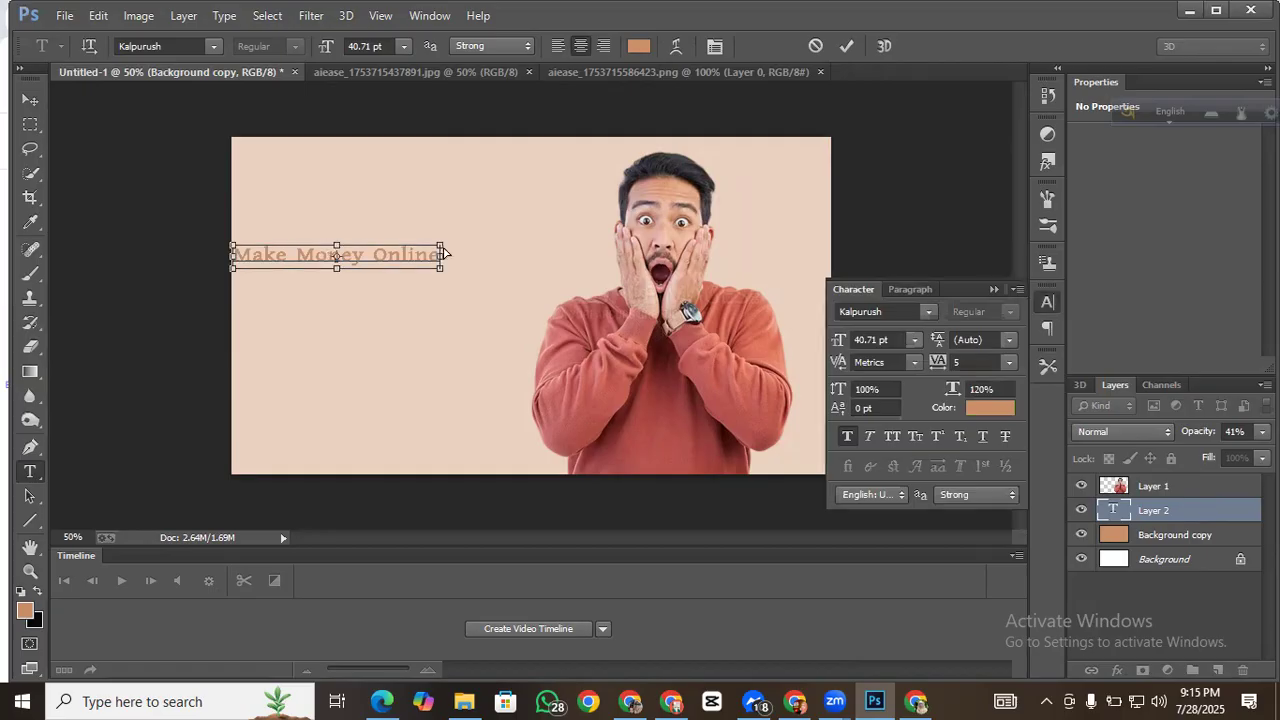
{"action": "left_click_drag", "start_coordinate": [451, 241], "coordinate": [530, 148]}
{"action": "left_click_drag", "start_coordinate": [317, 215], "coordinate": [351, 230]}
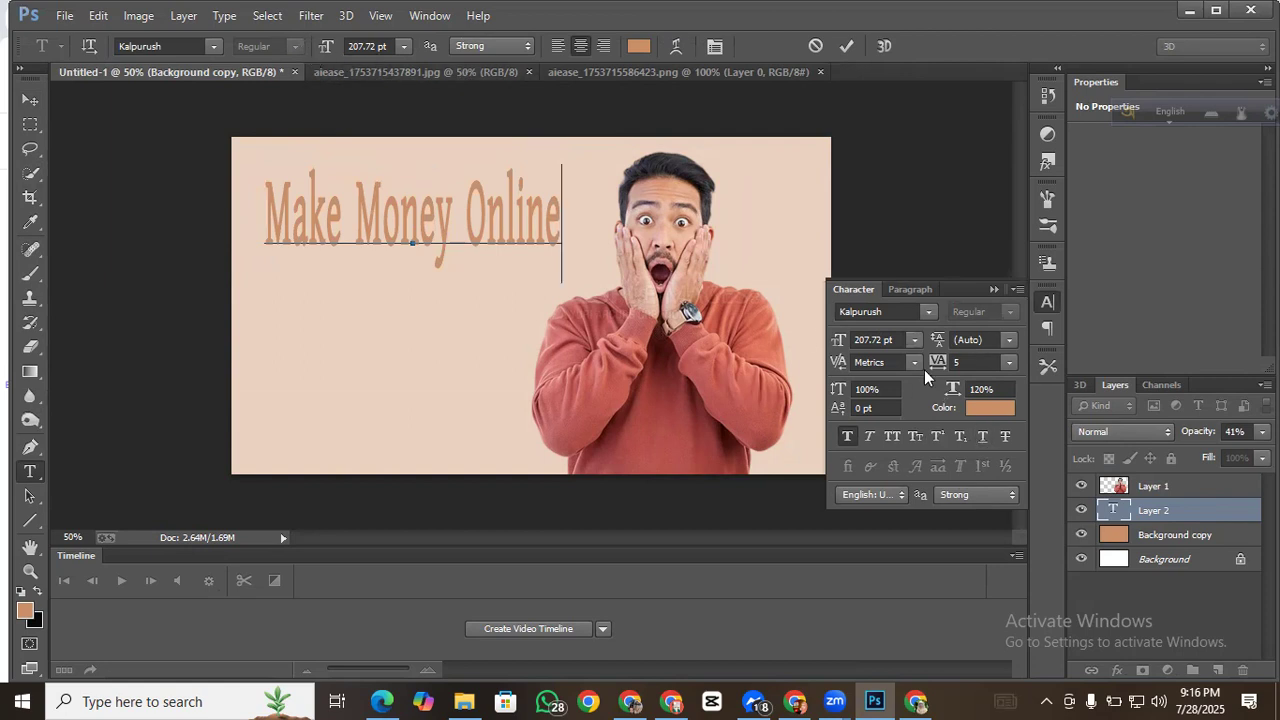
Step: Try to change the heading text's font to Microsoft Tai Le
{"action": "left_click", "coordinate": [930, 314]}
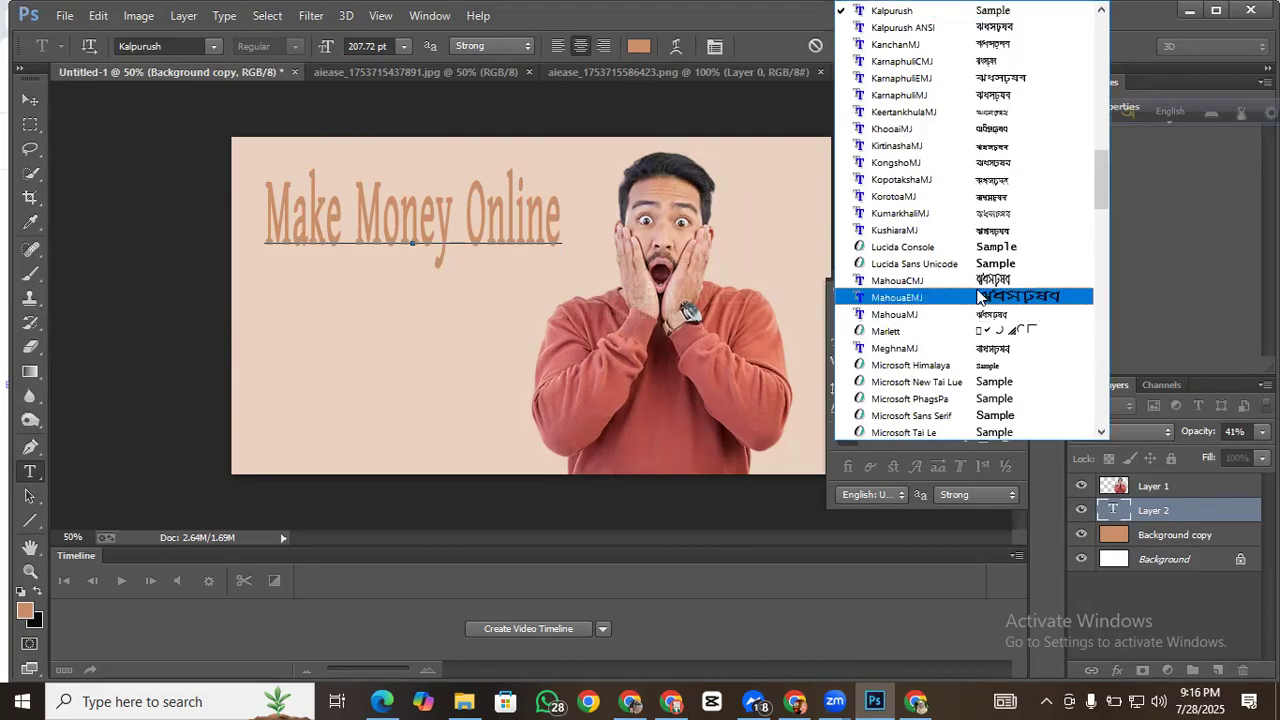
{"action": "left_click", "coordinate": [797, 124]}
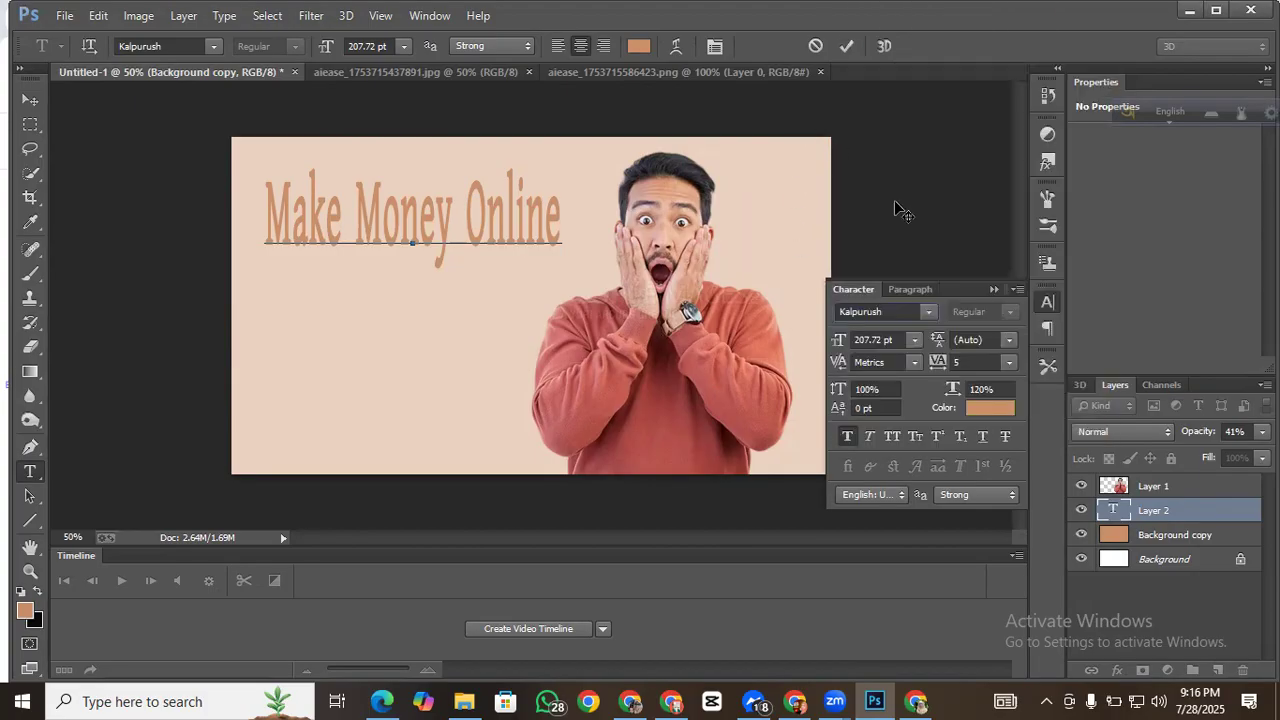
{"action": "left_click", "coordinate": [931, 314]}
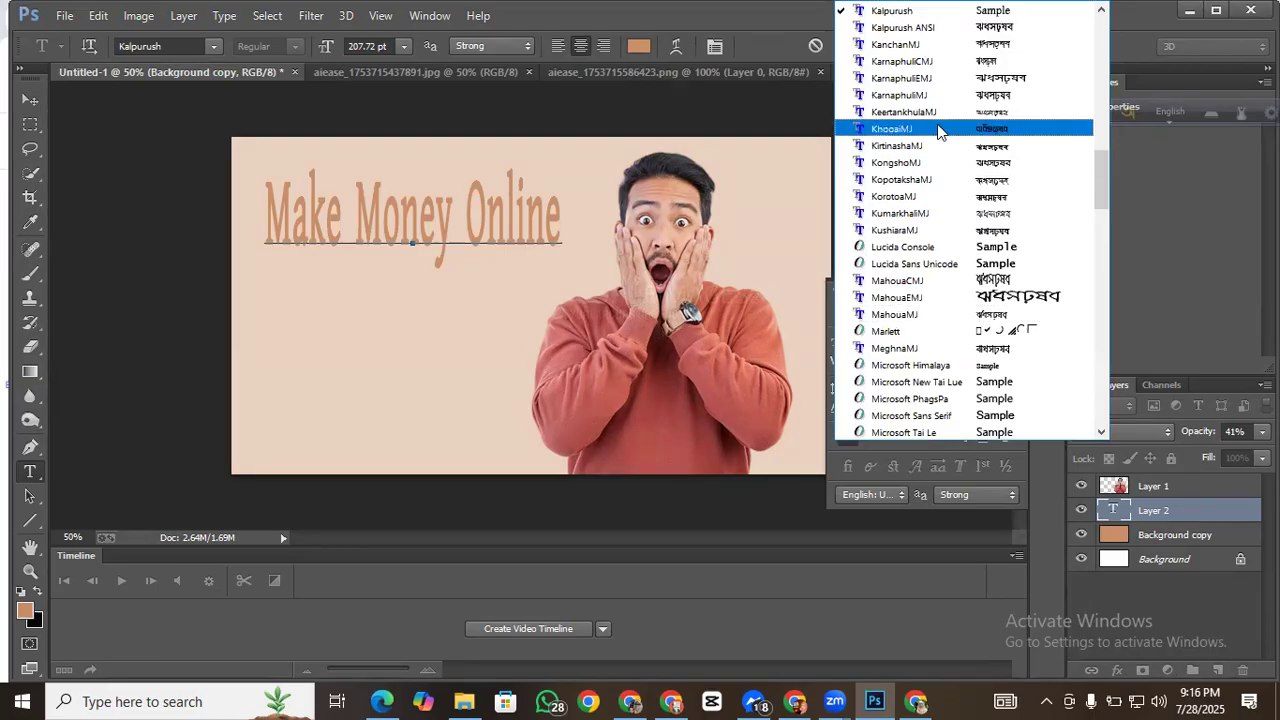
{"action": "scroll", "coordinate": [949, 293], "scroll_direction": "down", "scroll_amount": 1}
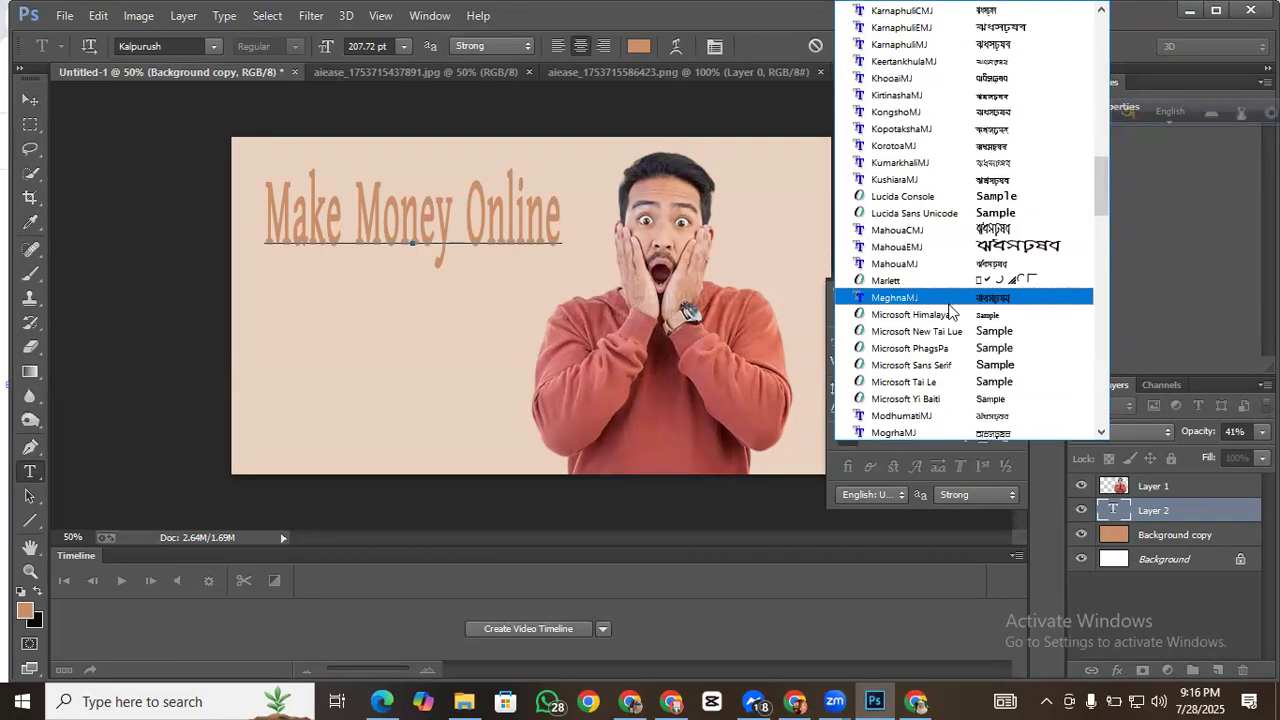
{"action": "left_click", "coordinate": [931, 382]}
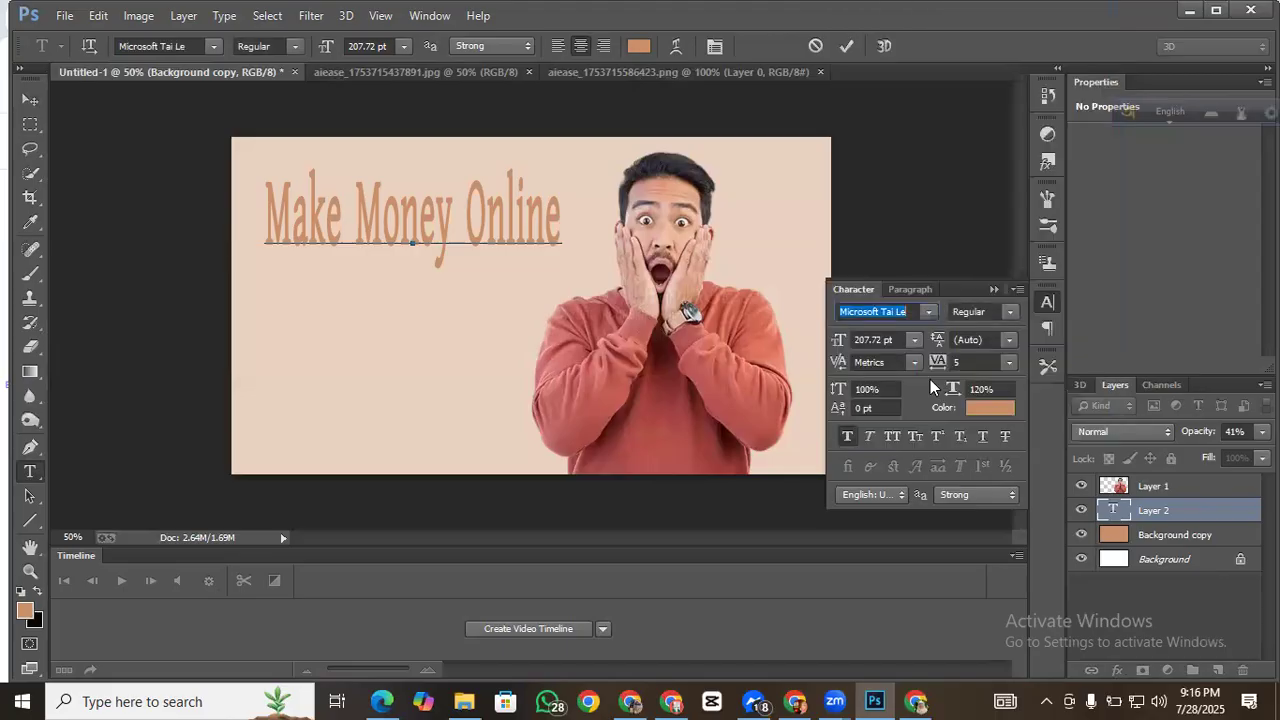
Step: Try to set the heading text's font to Impact and collapse the character settings
{"action": "left_click", "coordinate": [928, 312]}
{"action": "scroll", "coordinate": [935, 360], "scroll_direction": "down", "scroll_amount": 5}
{"action": "scroll", "coordinate": [935, 360], "scroll_direction": "down", "scroll_amount": 6}
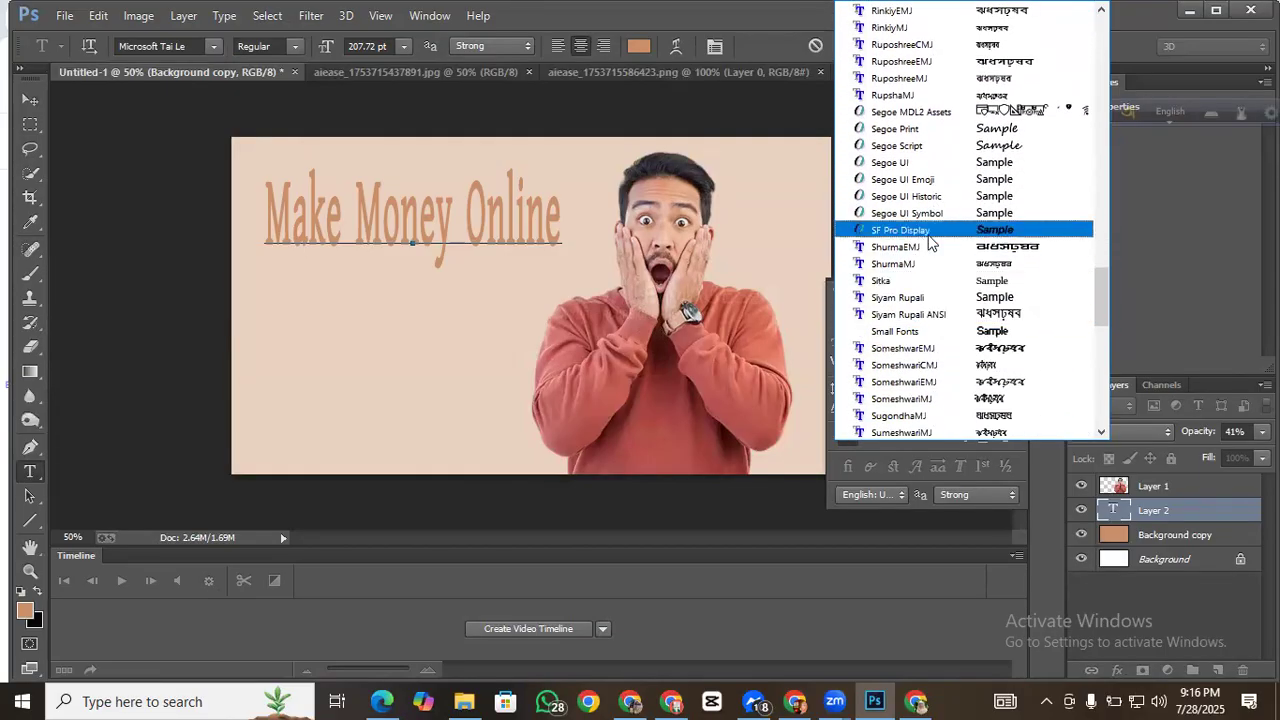
{"action": "scroll", "coordinate": [932, 290], "scroll_direction": "down", "scroll_amount": 4}
{"action": "scroll", "coordinate": [932, 305], "scroll_direction": "down", "scroll_amount": 4}
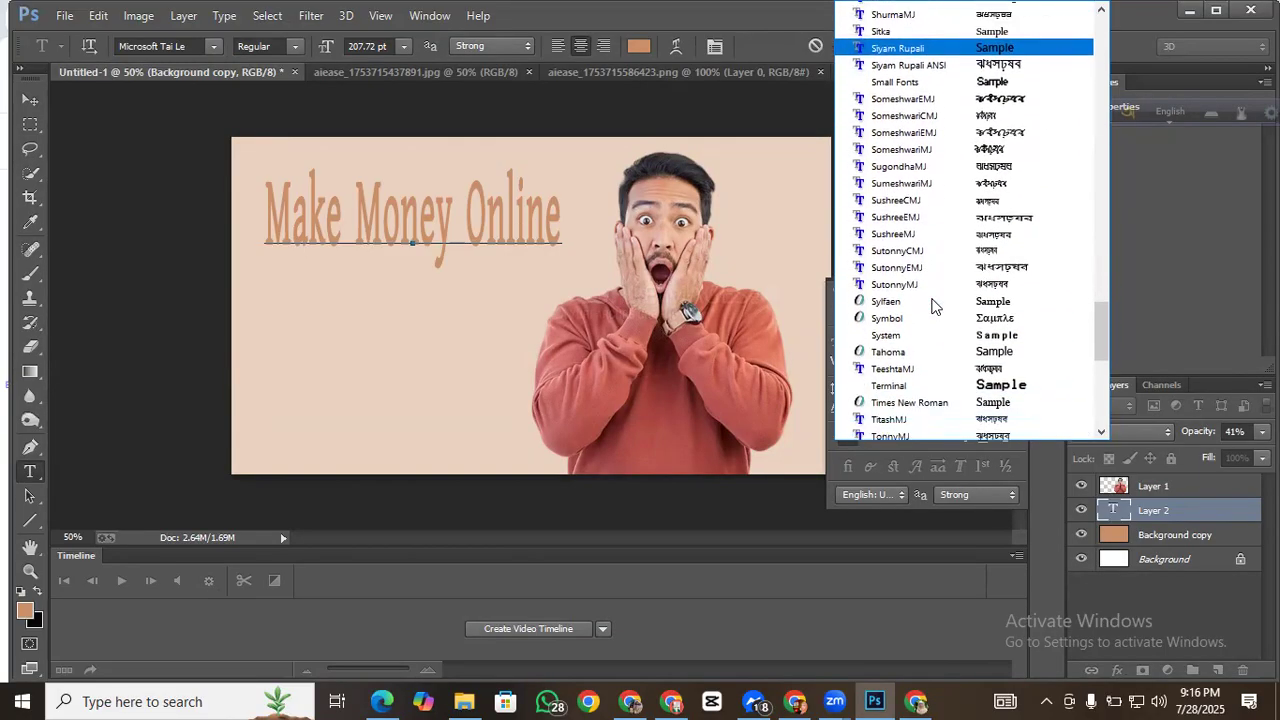
{"action": "left_click_drag", "start_coordinate": [1106, 364], "coordinate": [1108, 48]}
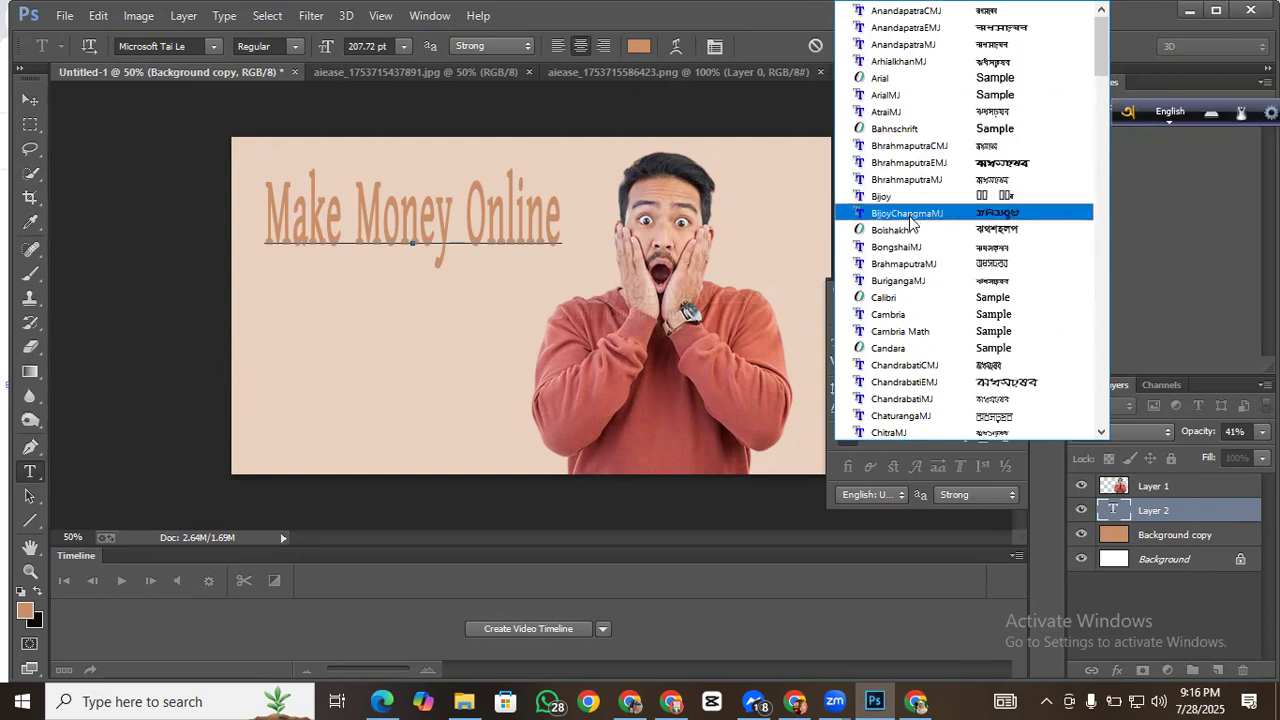
{"action": "scroll", "coordinate": [912, 309], "scroll_direction": "down", "scroll_amount": 1}
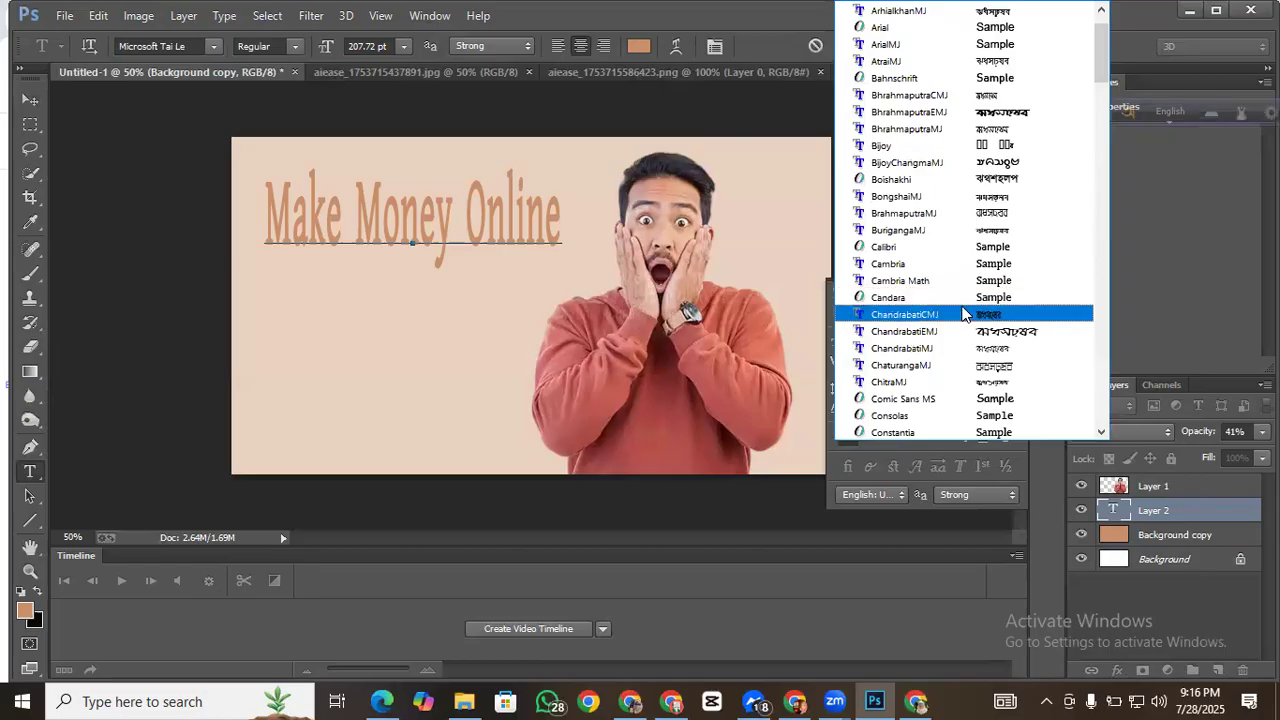
{"action": "scroll", "coordinate": [966, 370], "scroll_direction": "down", "scroll_amount": 1}
{"action": "scroll", "coordinate": [966, 383], "scroll_direction": "down", "scroll_amount": 5}
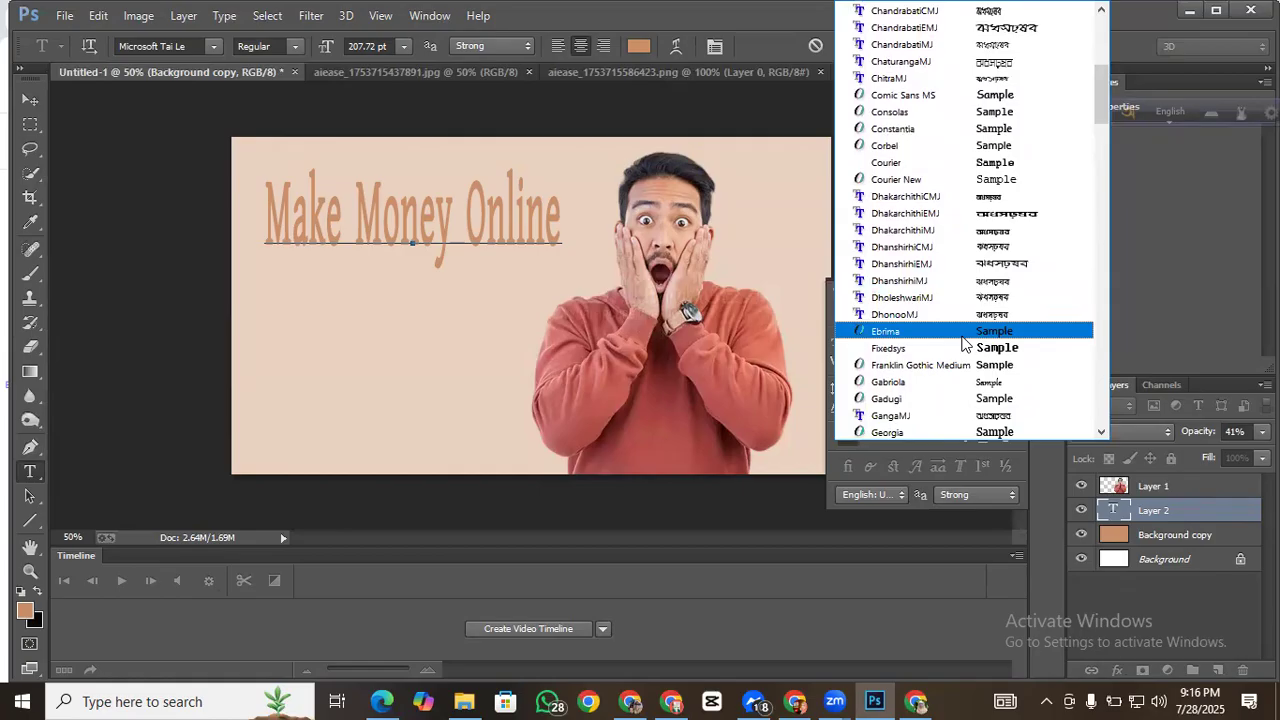
{"action": "scroll", "coordinate": [930, 362], "scroll_direction": "down", "scroll_amount": 2}
{"action": "scroll", "coordinate": [926, 362], "scroll_direction": "down", "scroll_amount": 1}
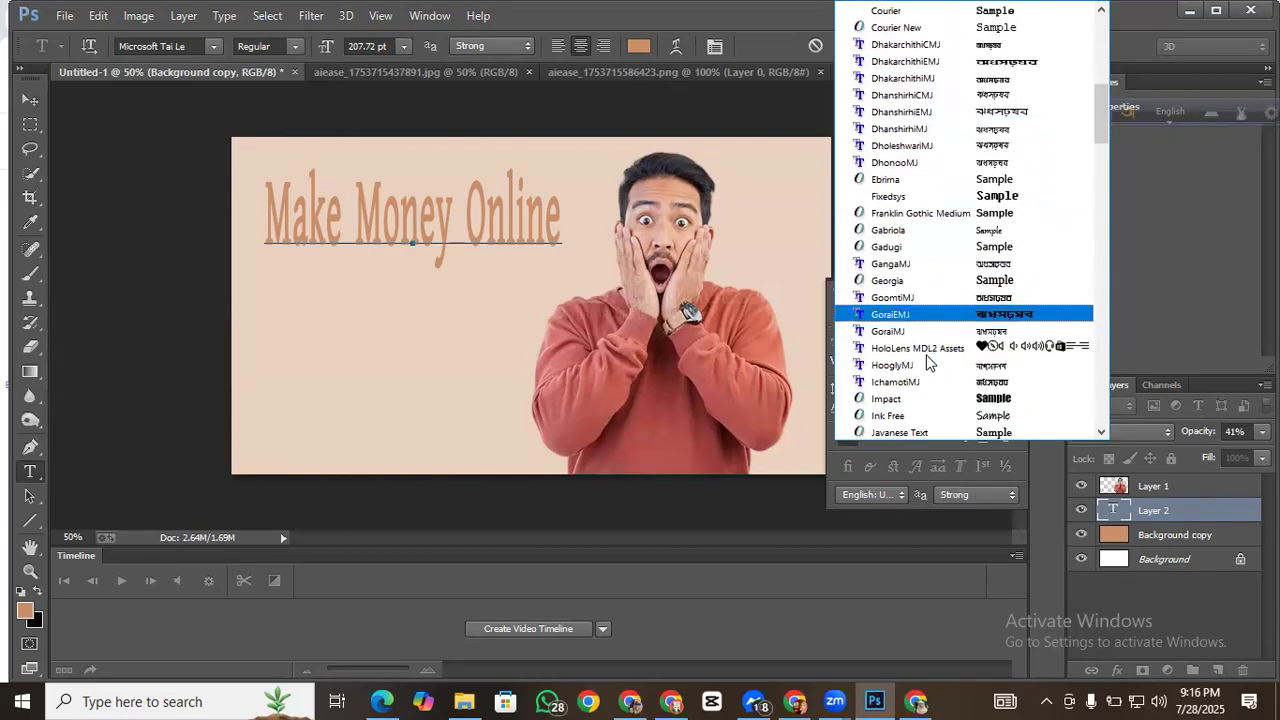
{"action": "left_click", "coordinate": [903, 395]}
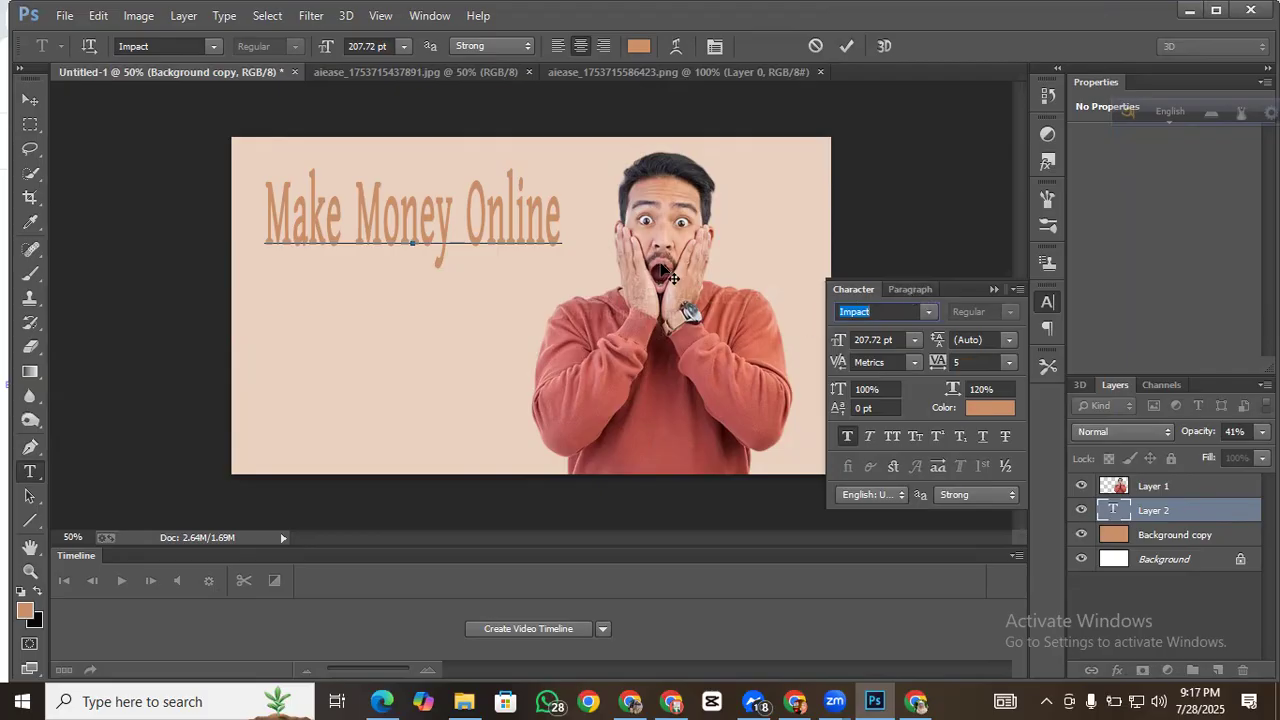
{"action": "left_click", "coordinate": [999, 292]}
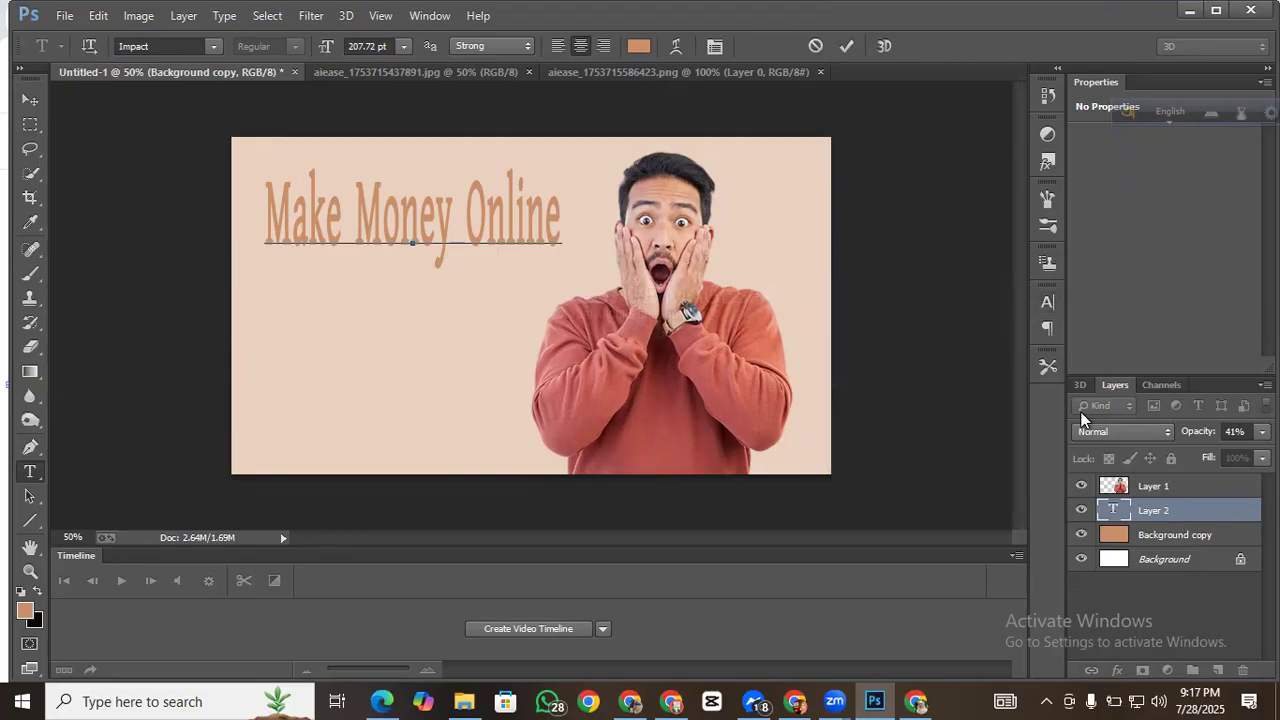
Step: Select the whole "Make Money Online" heading and commit it as a finished text layer
{"action": "left_click", "coordinate": [487, 212]}
{"action": "left_click_drag", "start_coordinate": [565, 220], "coordinate": [230, 196]}
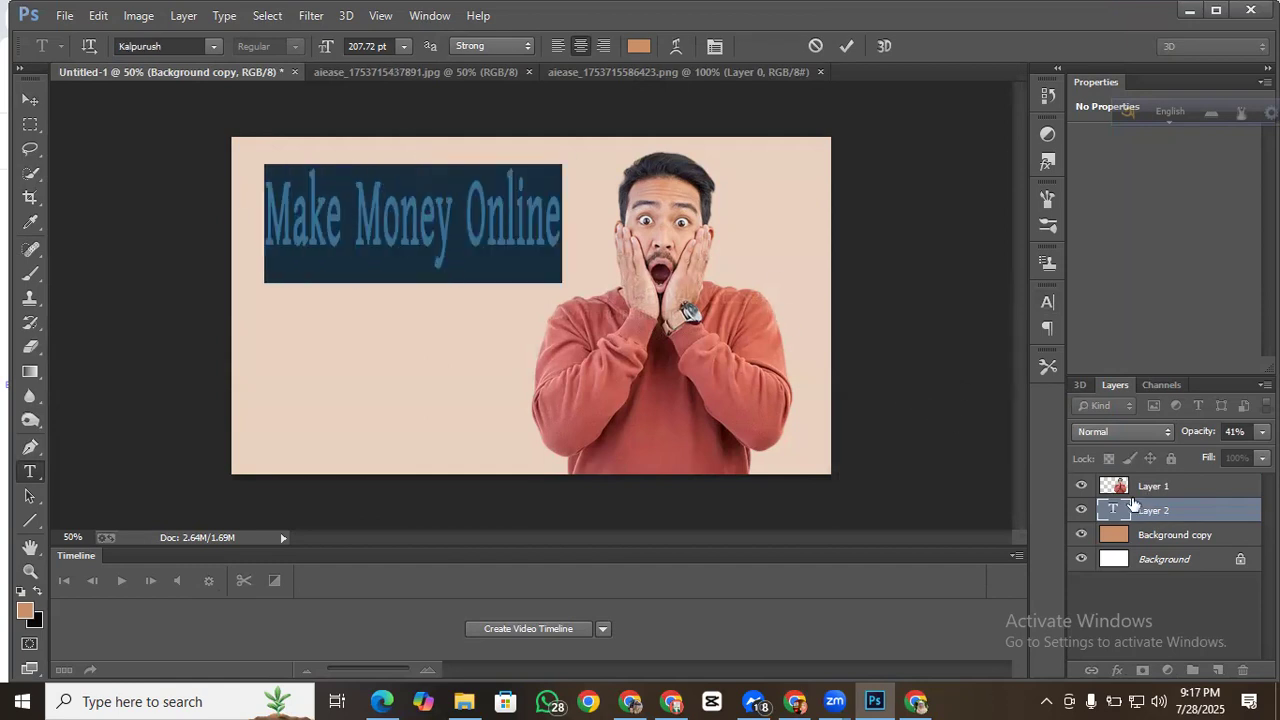
{"action": "left_click", "coordinate": [1152, 511]}
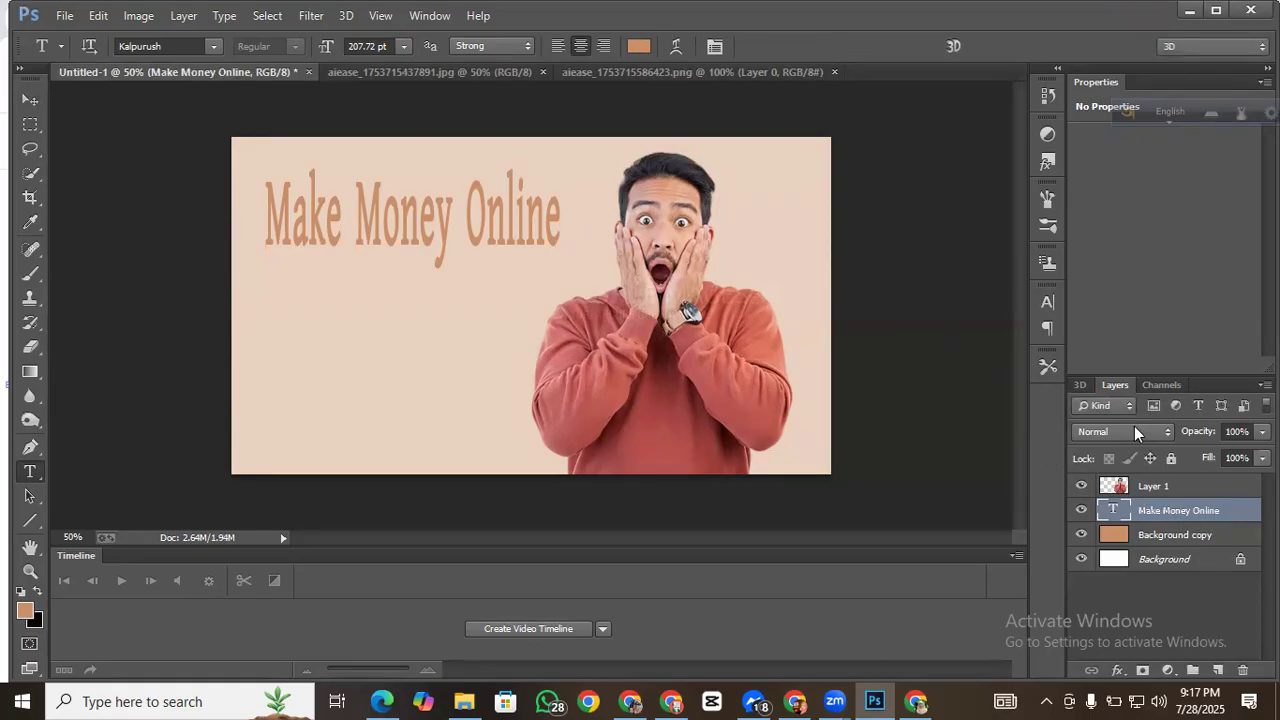
{"action": "right_click", "coordinate": [1115, 510]}
{"action": "key", "text": "Escape"}
{"action": "double_click", "coordinate": [1152, 508]}
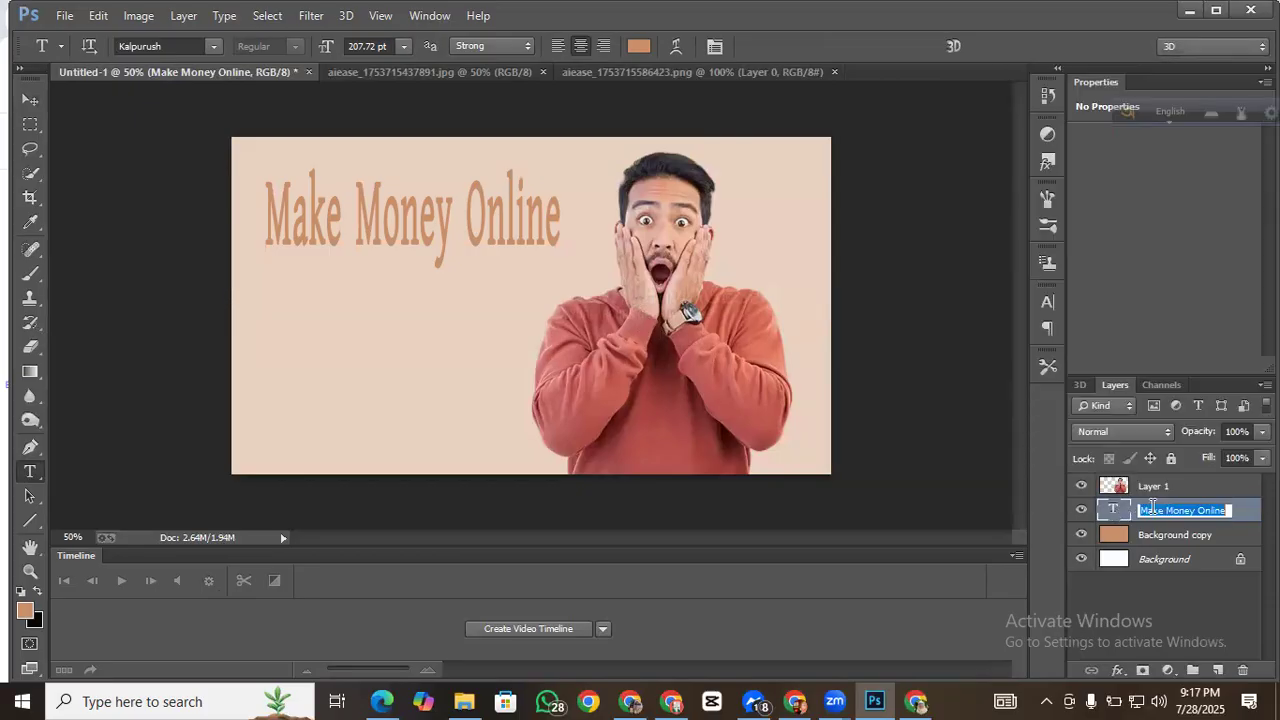
{"action": "left_click", "coordinate": [961, 386]}
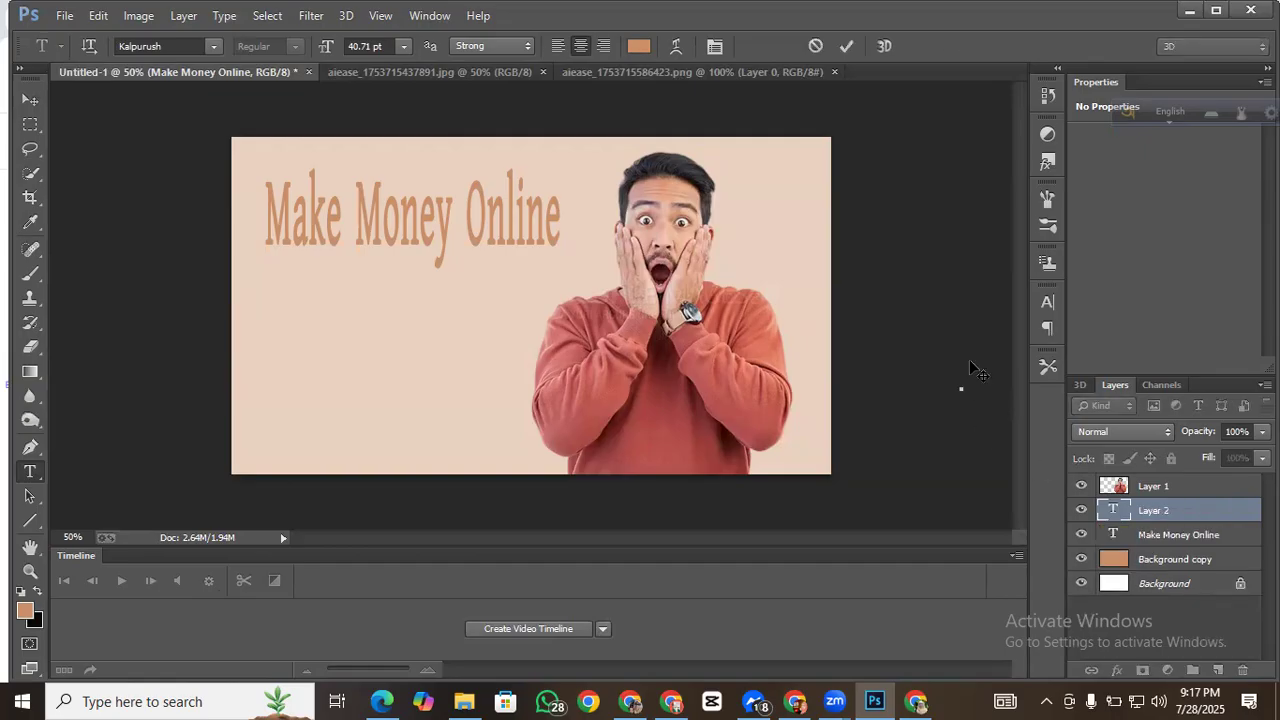
{"action": "left_click", "coordinate": [325, 48]}
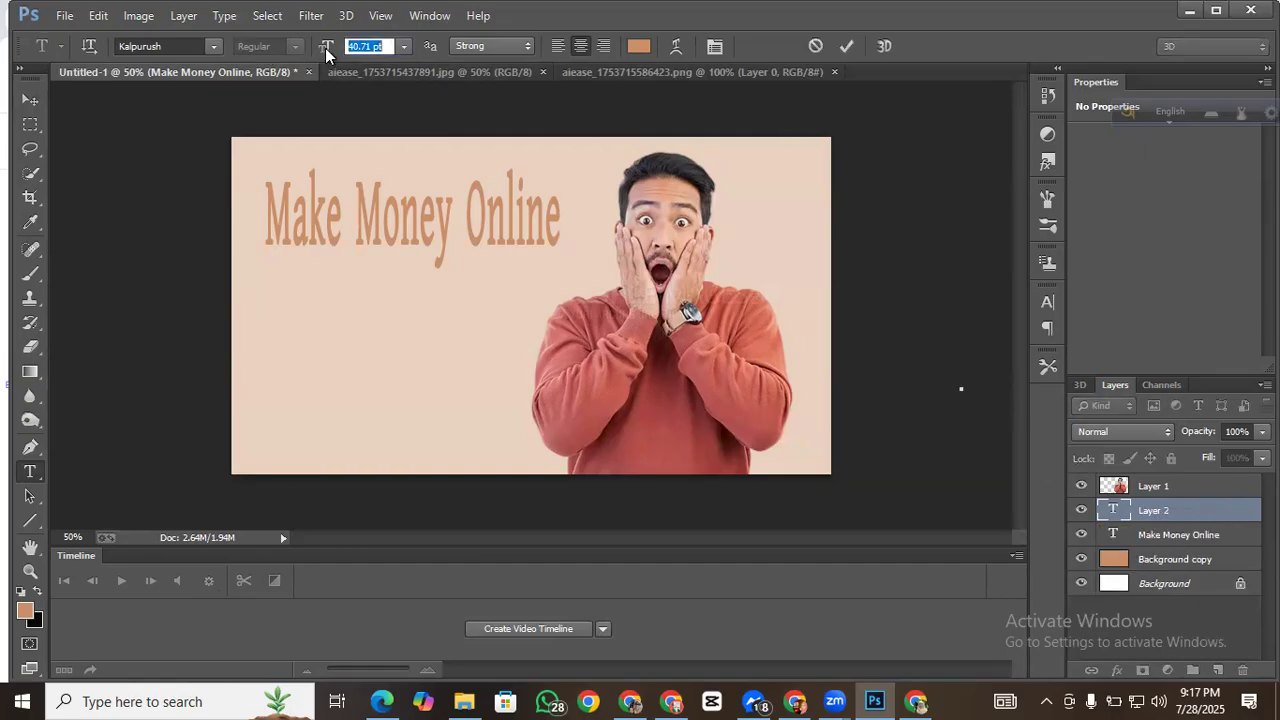
{"action": "left_click", "coordinate": [729, 229]}
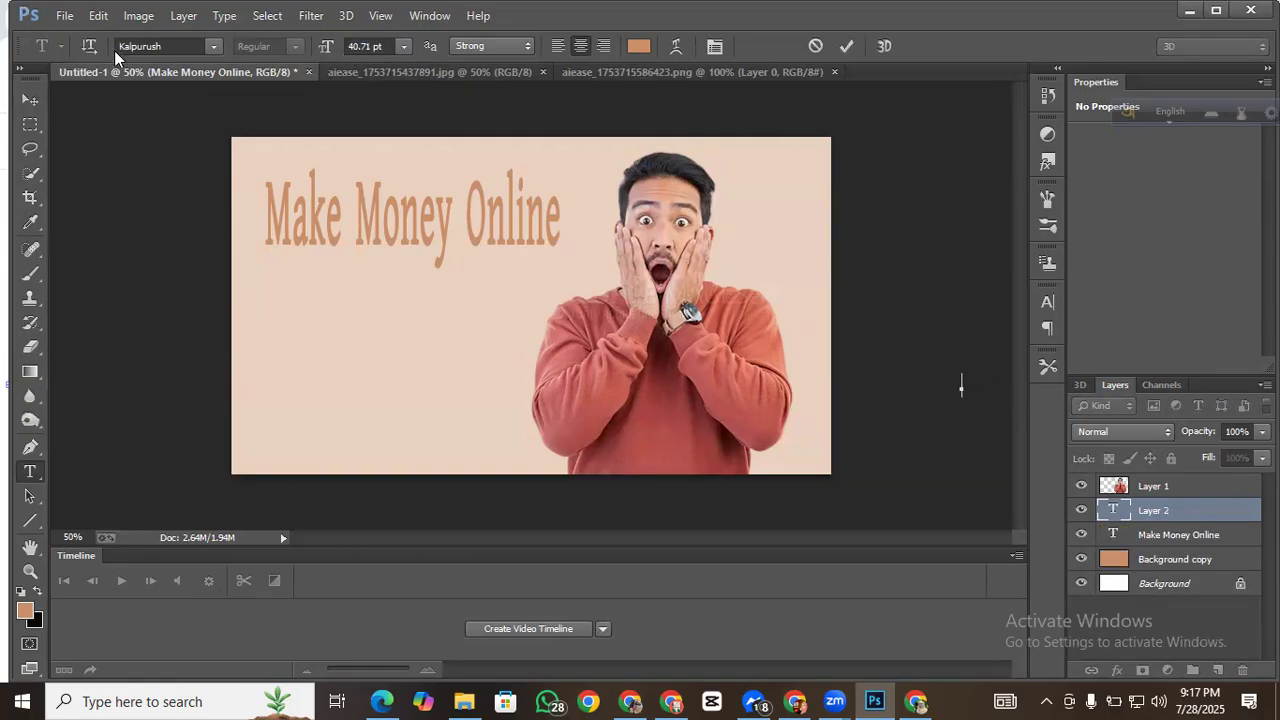
Step: Look through the list of installed fonts for a typeface for the heading
{"action": "left_click", "coordinate": [212, 47]}
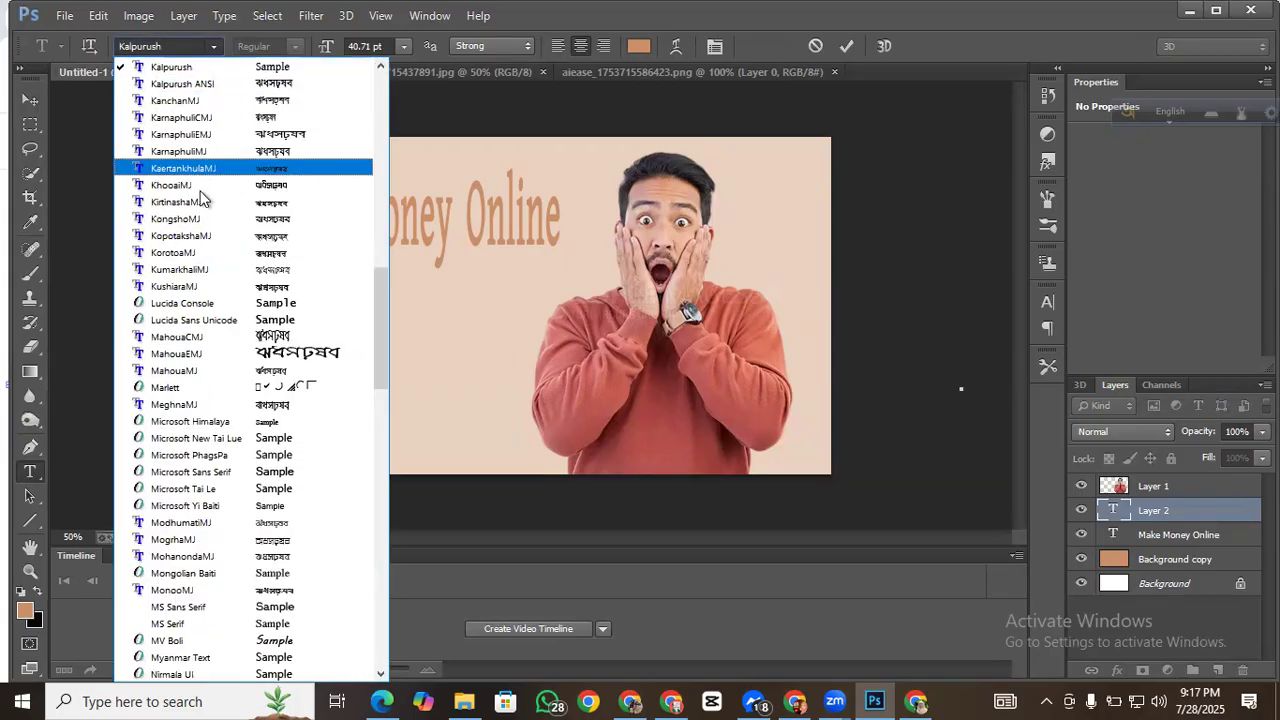
{"action": "scroll", "coordinate": [200, 470], "scroll_direction": "down", "scroll_amount": 3}
{"action": "scroll", "coordinate": [197, 484], "scroll_direction": "down", "scroll_amount": 6}
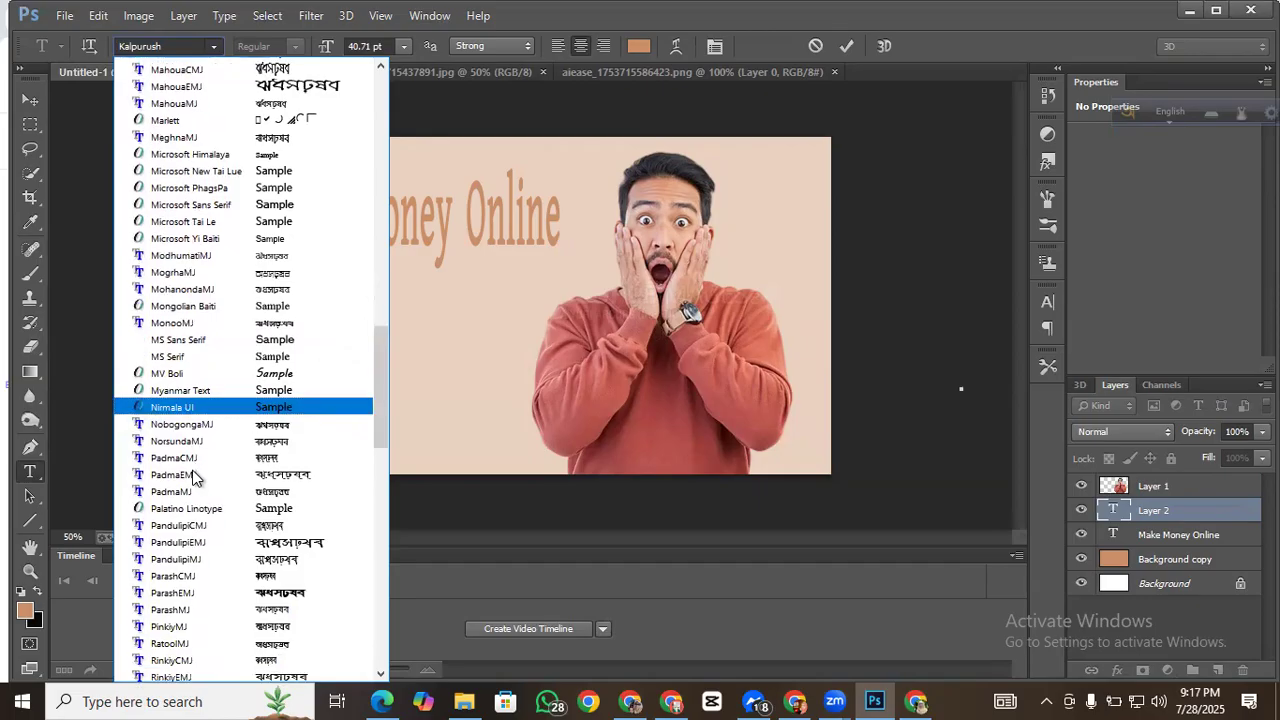
{"action": "scroll", "coordinate": [200, 470], "scroll_direction": "down", "scroll_amount": 3}
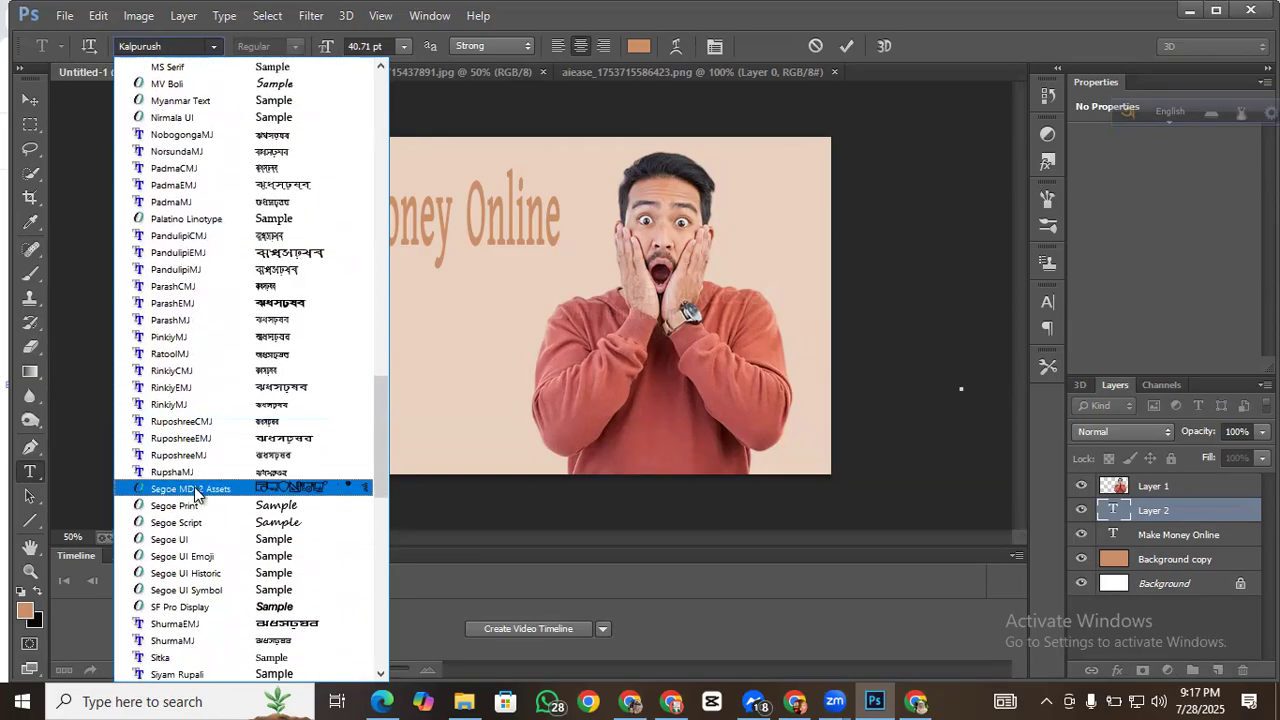
{"action": "scroll", "coordinate": [212, 462], "scroll_direction": "down", "scroll_amount": 3}
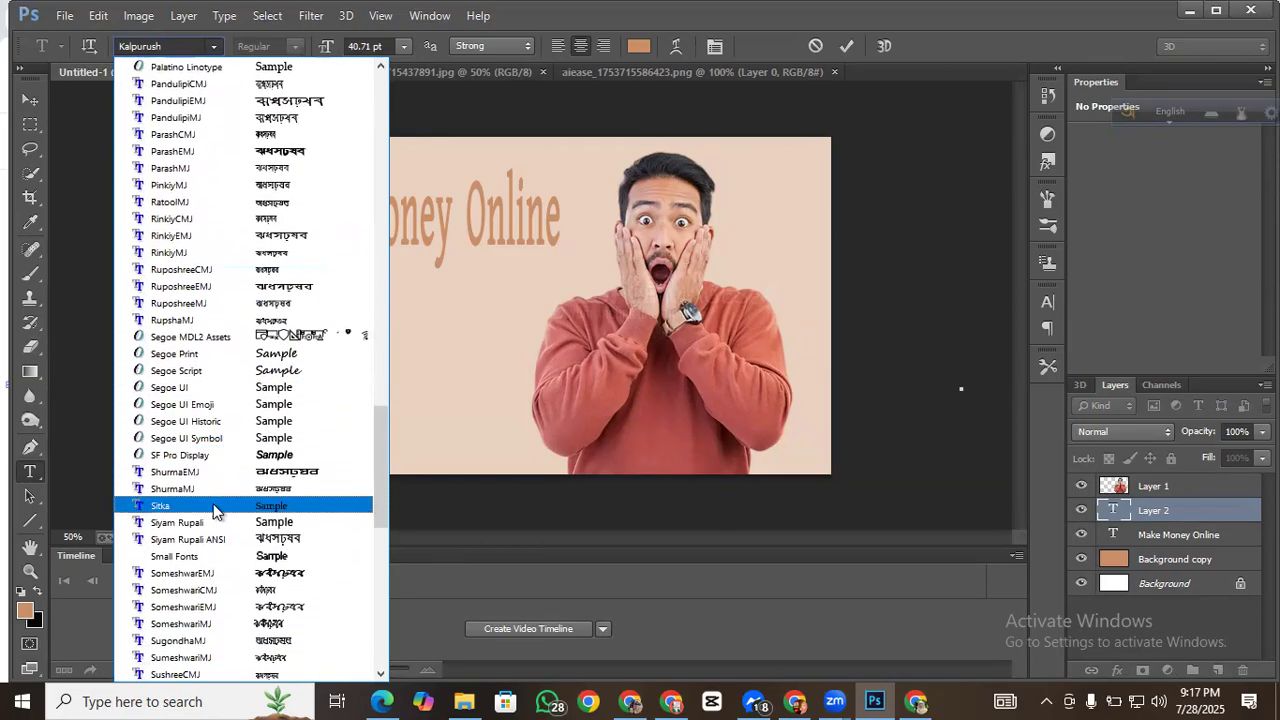
{"action": "scroll", "coordinate": [221, 460], "scroll_direction": "up", "scroll_amount": 1}
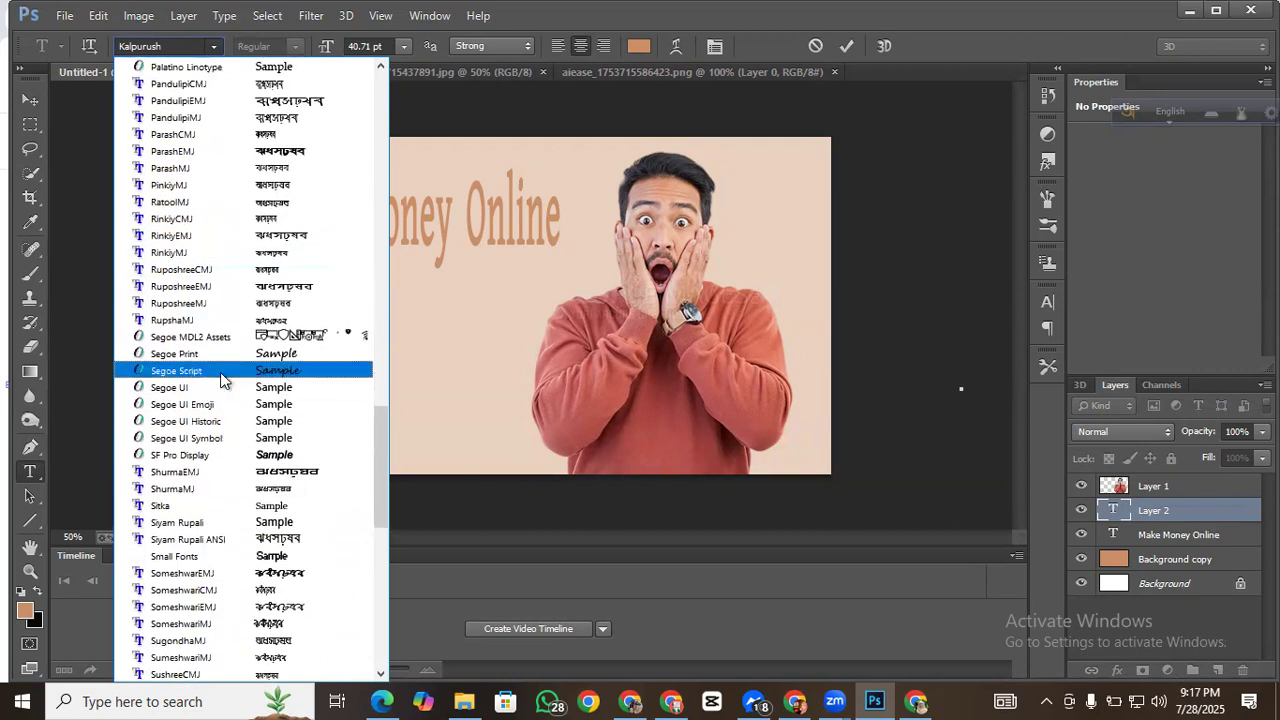
{"action": "scroll", "coordinate": [221, 372], "scroll_direction": "down", "scroll_amount": 7}
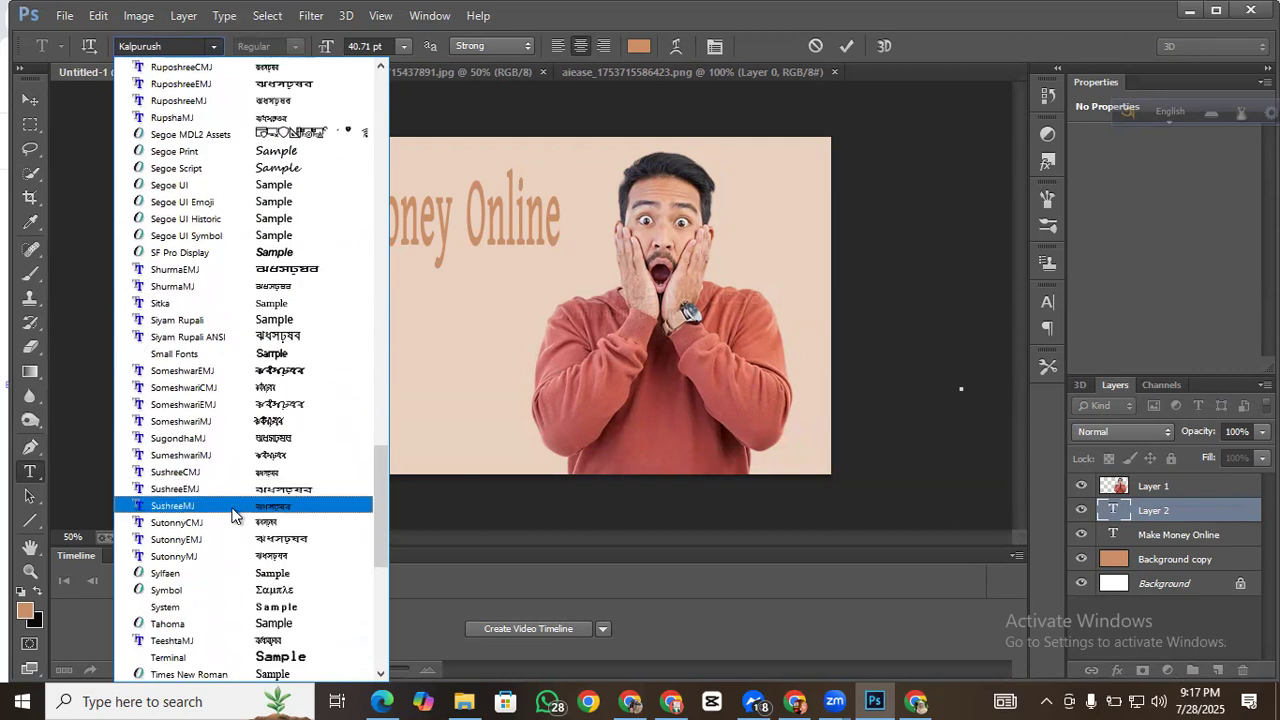
{"action": "scroll", "coordinate": [240, 500], "scroll_direction": "down", "scroll_amount": 1}
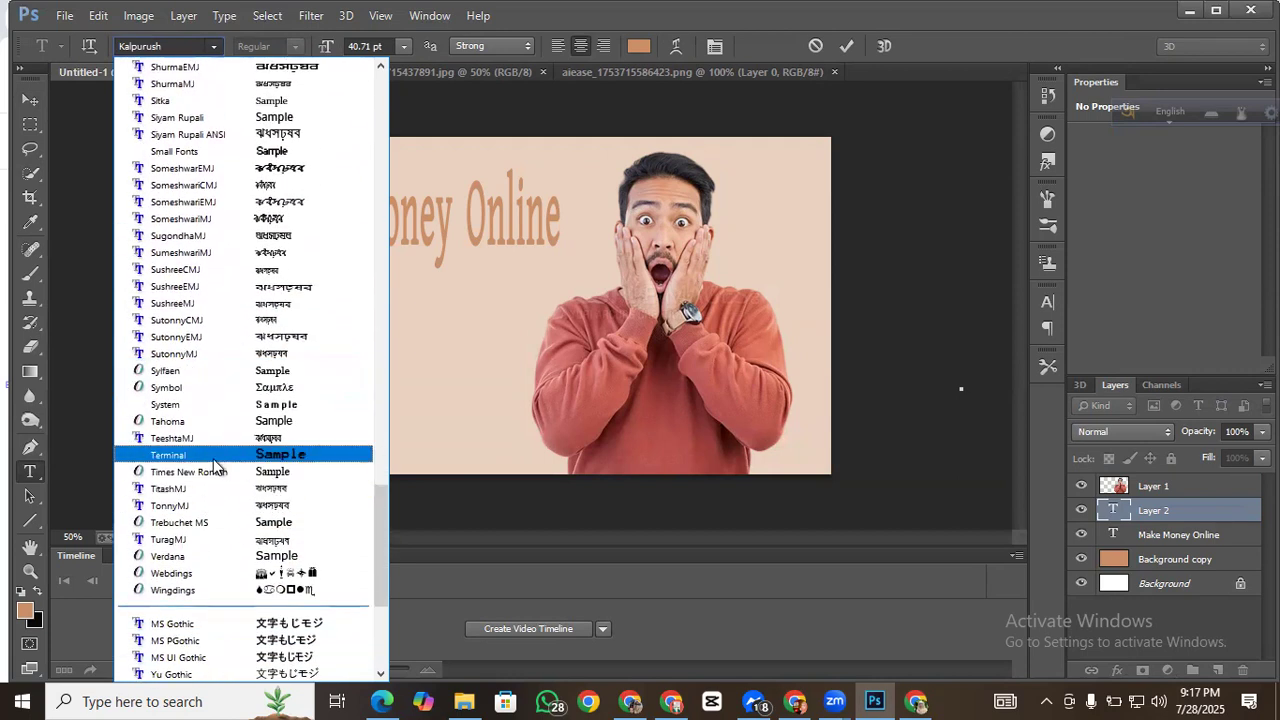
{"action": "scroll", "coordinate": [213, 463], "scroll_direction": "down", "scroll_amount": 5}
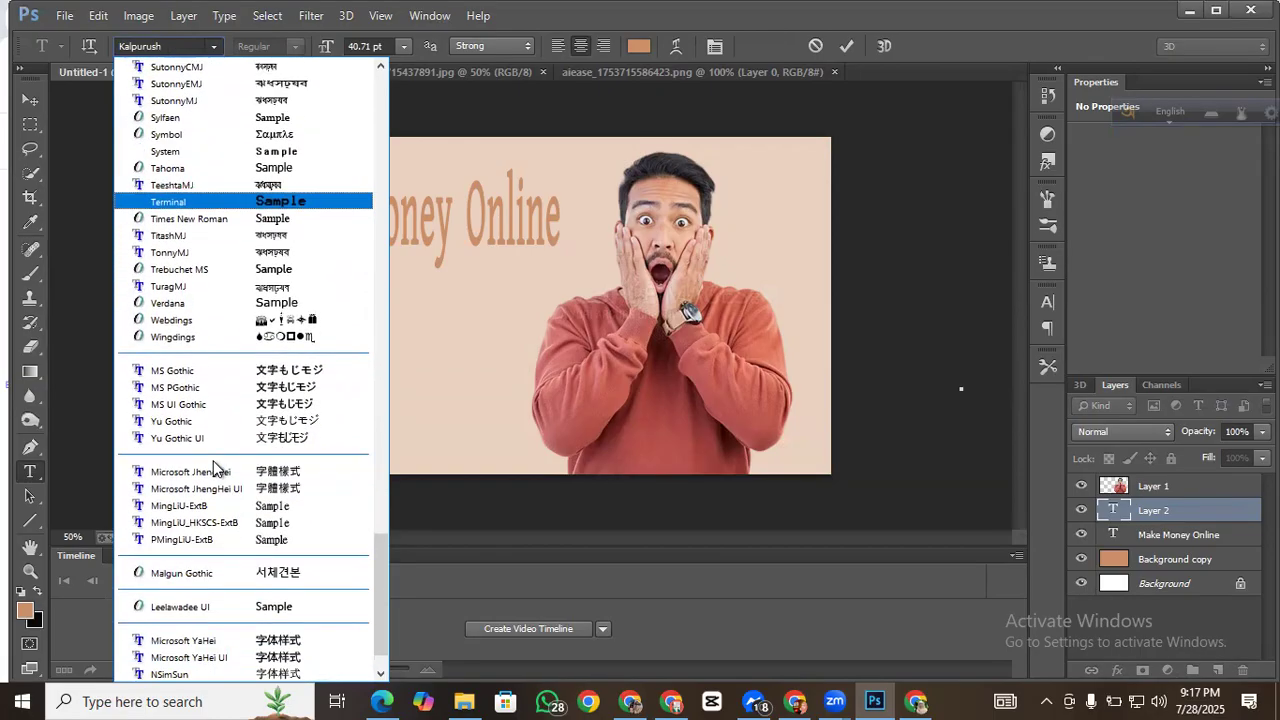
Step: Look through the installed fonts for a typeface for the "Make Money Online" text layer
{"action": "left_click", "coordinate": [1185, 537]}
{"action": "left_click", "coordinate": [164, 47]}
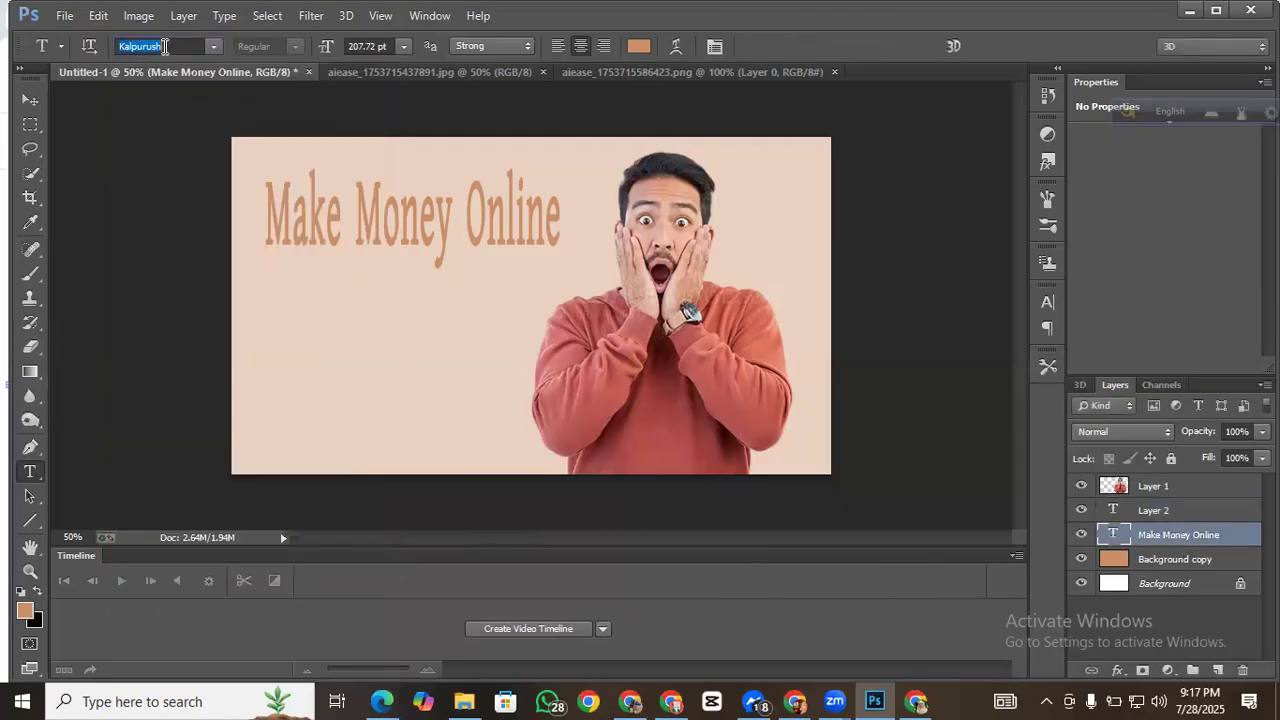
{"action": "left_click", "coordinate": [214, 47]}
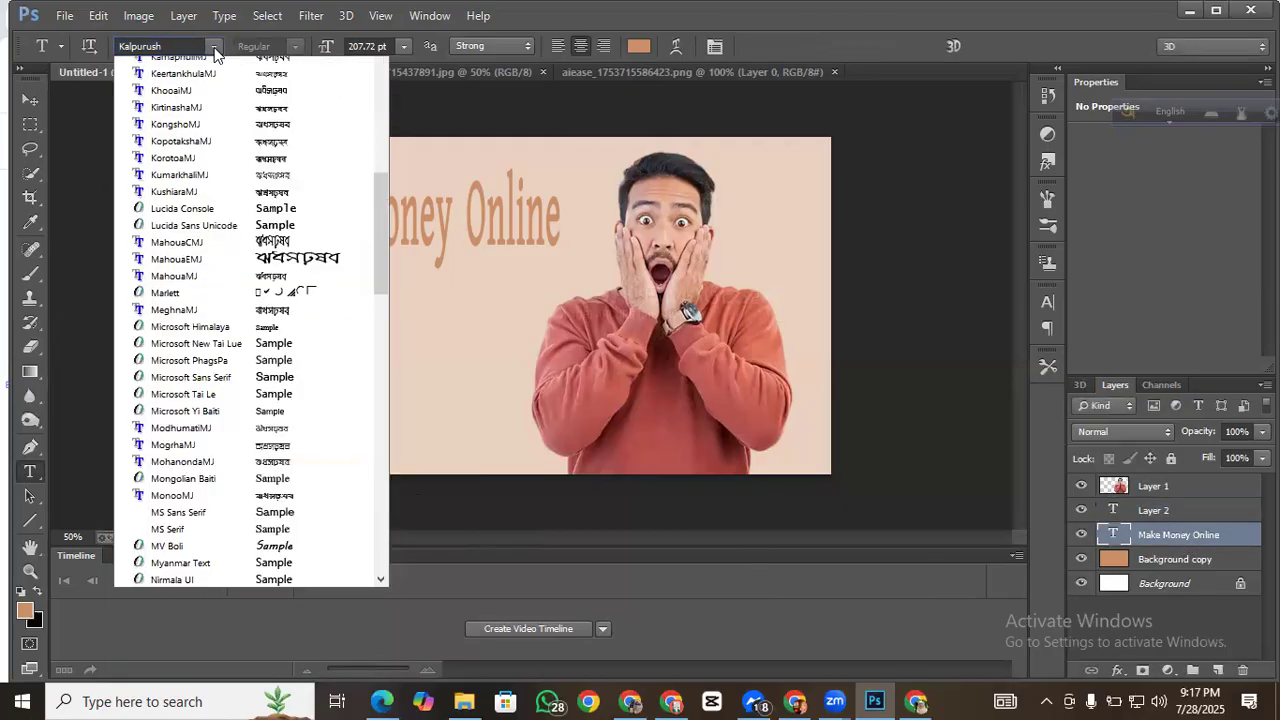
{"action": "left_click", "coordinate": [185, 47]}
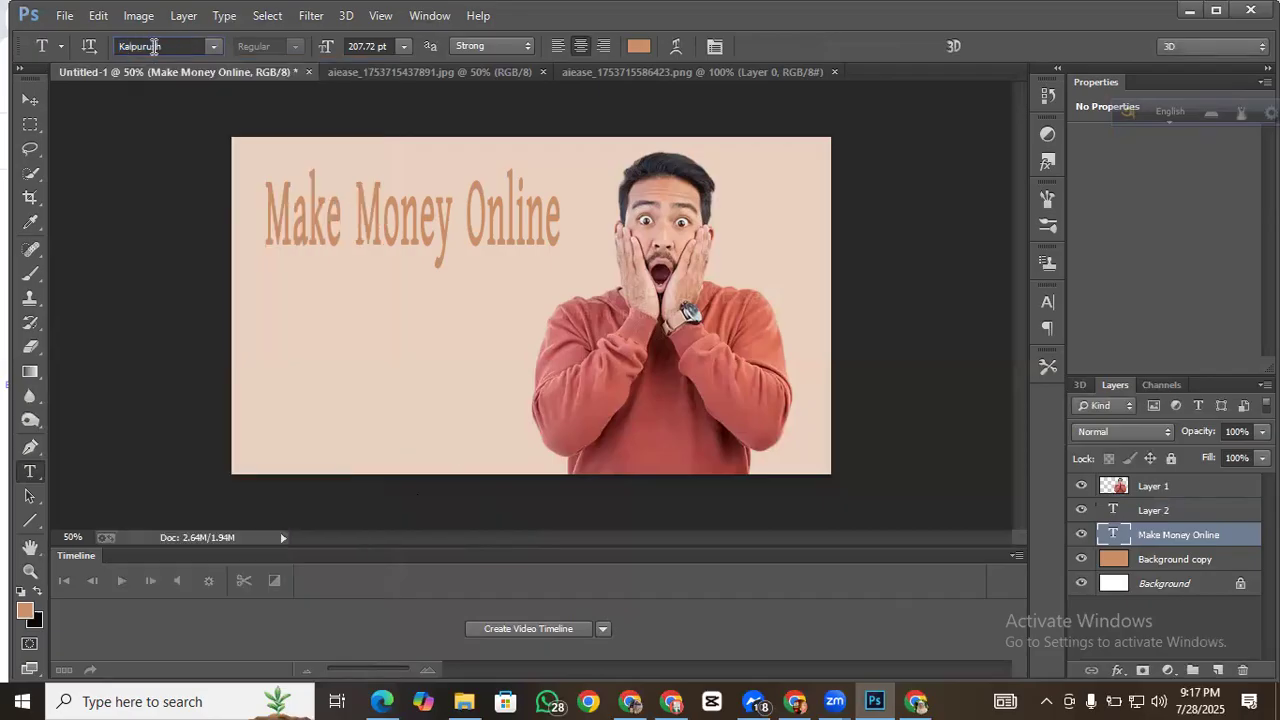
{"action": "left_click", "coordinate": [213, 47]}
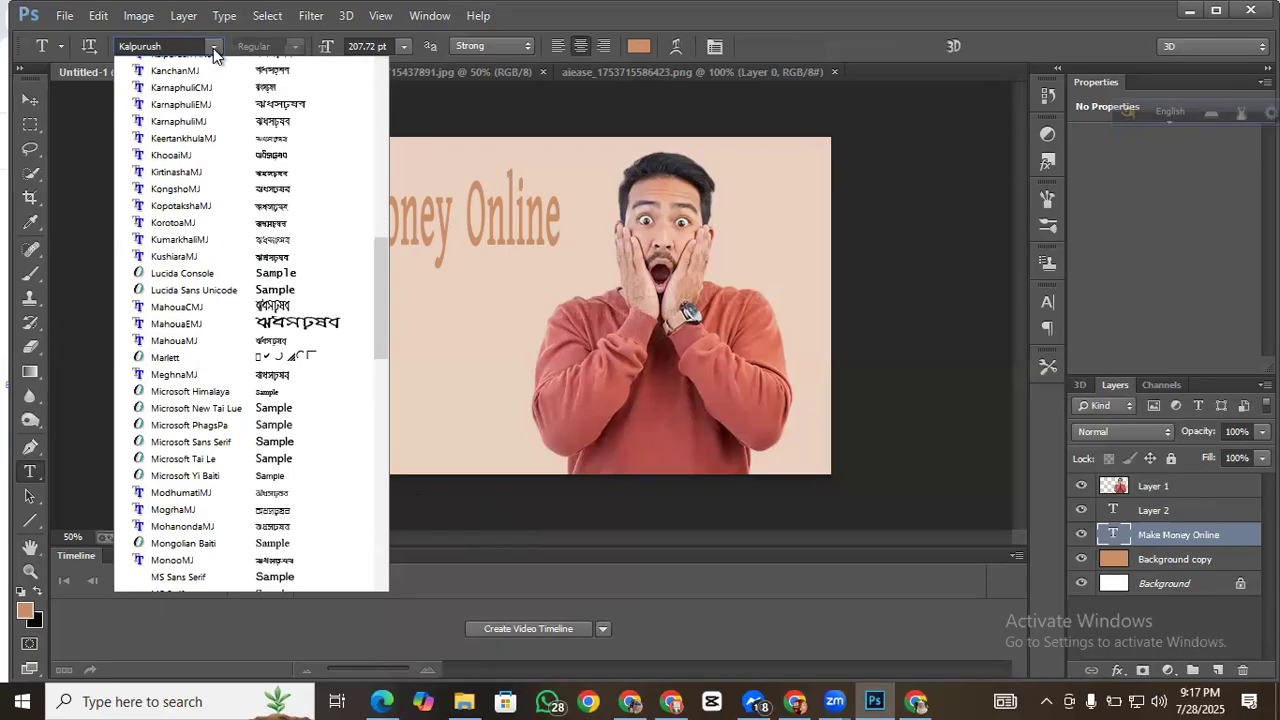
{"action": "scroll", "coordinate": [196, 458], "scroll_direction": "down", "scroll_amount": 12}
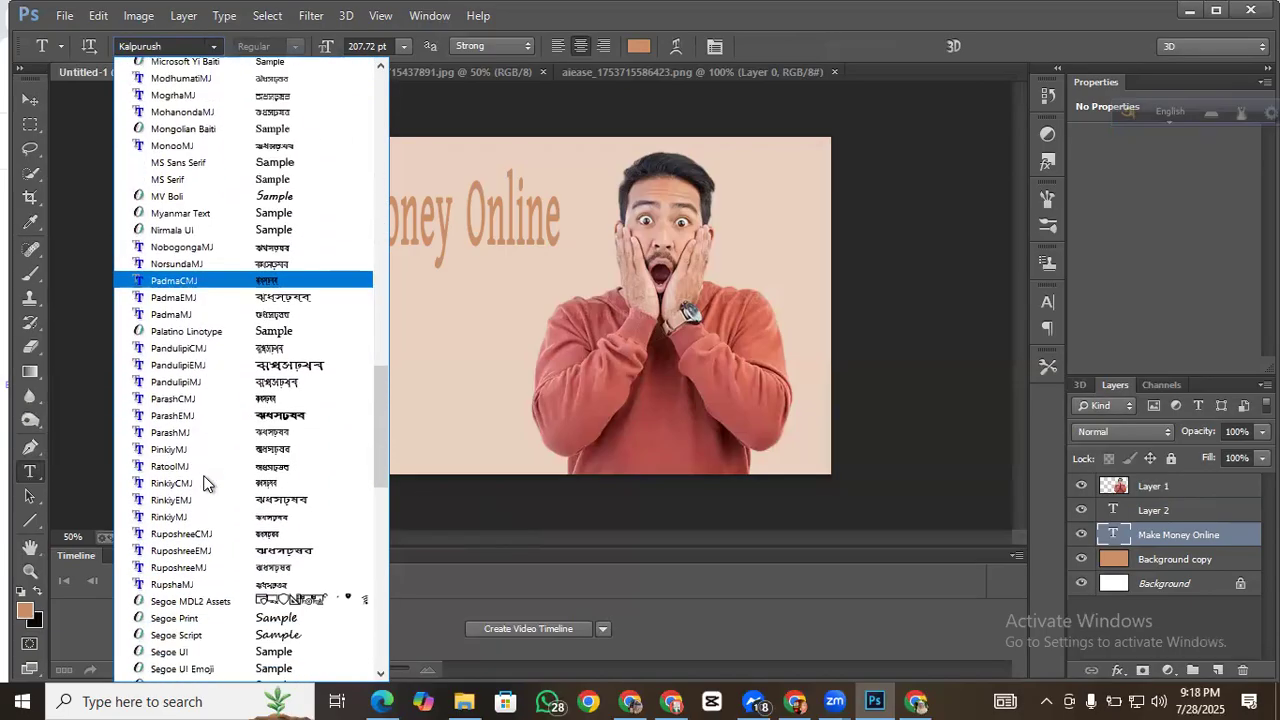
{"action": "scroll", "coordinate": [210, 465], "scroll_direction": "down", "scroll_amount": 7}
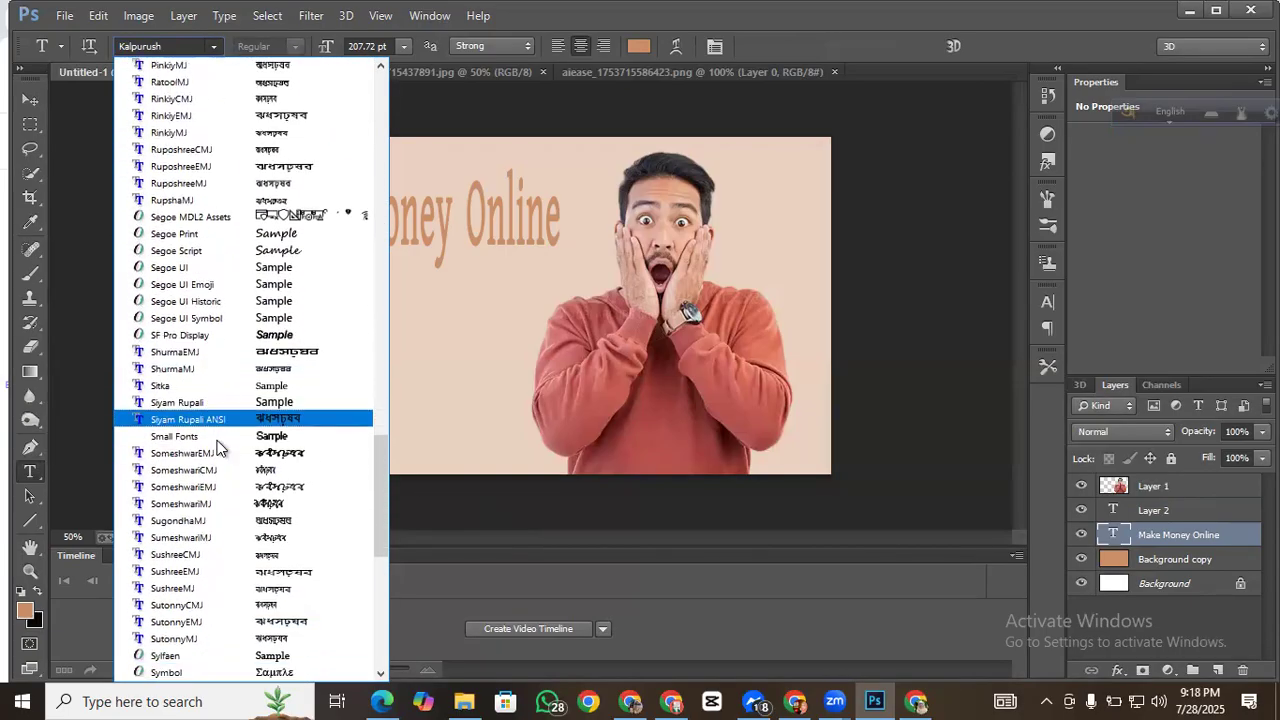
{"action": "scroll", "coordinate": [218, 455], "scroll_direction": "down", "scroll_amount": 6}
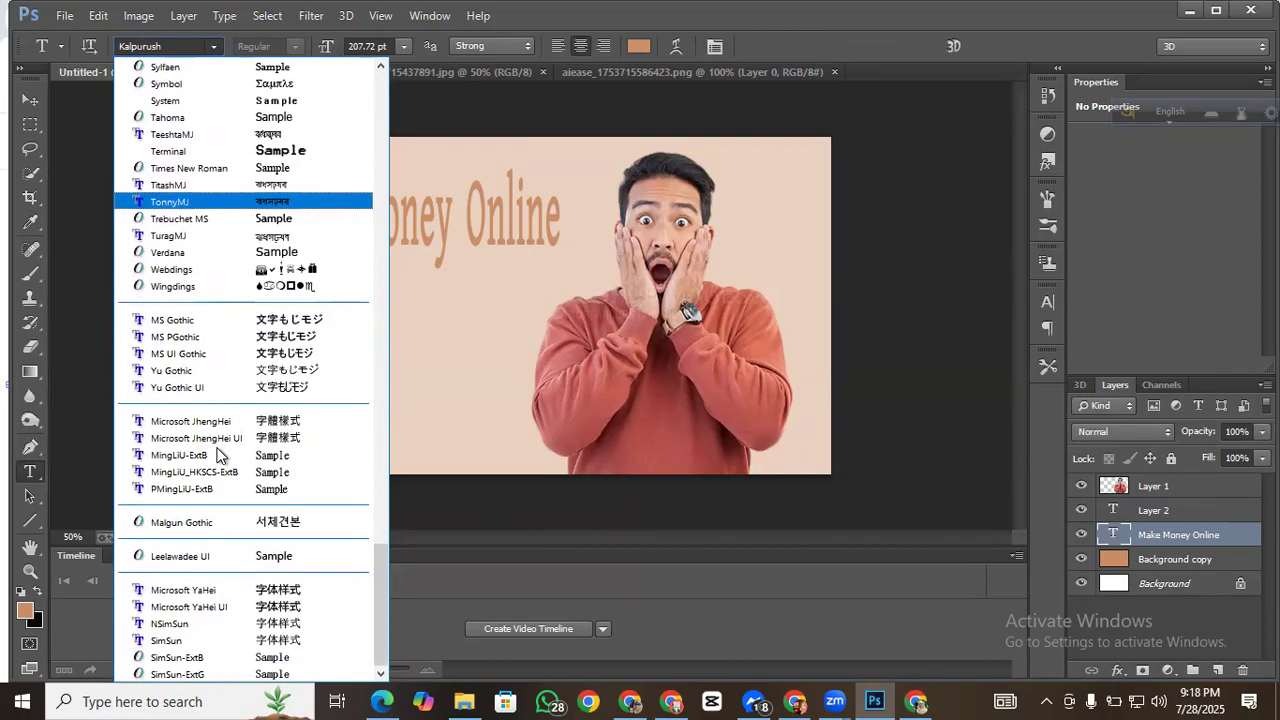
{"action": "scroll", "coordinate": [229, 421], "scroll_direction": "up", "scroll_amount": 4}
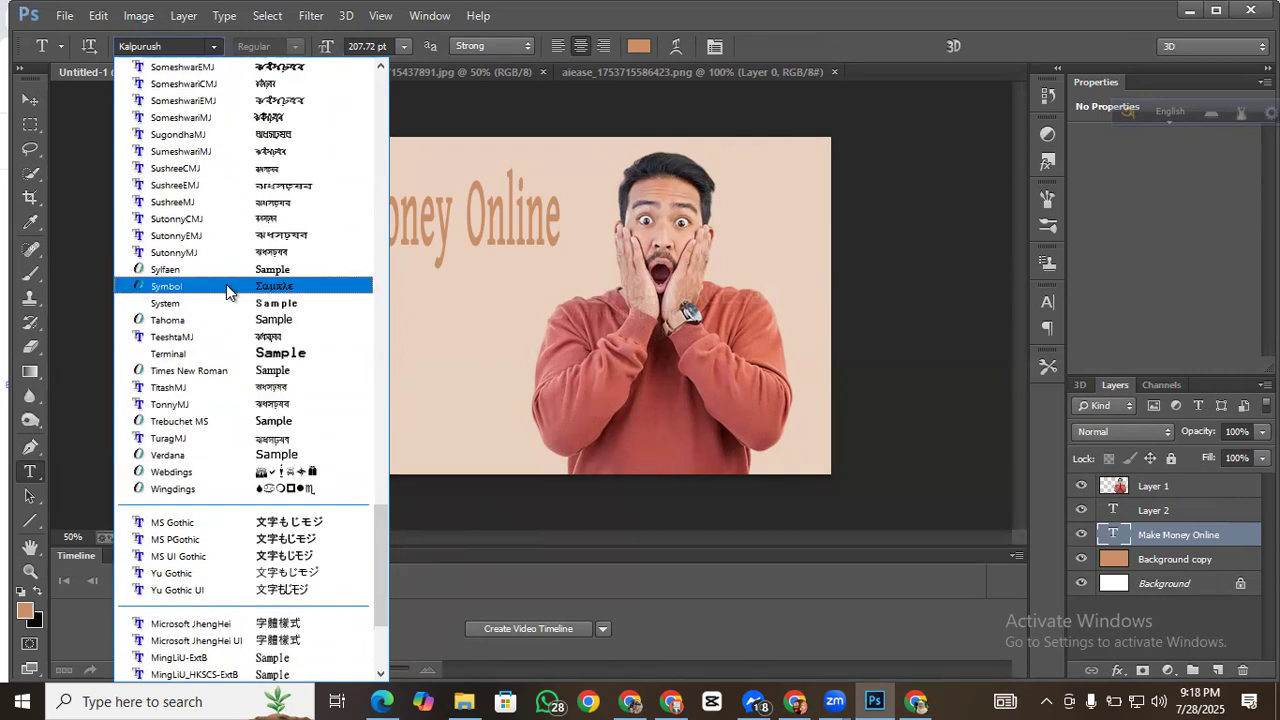
{"action": "left_click", "coordinate": [32, 103]}
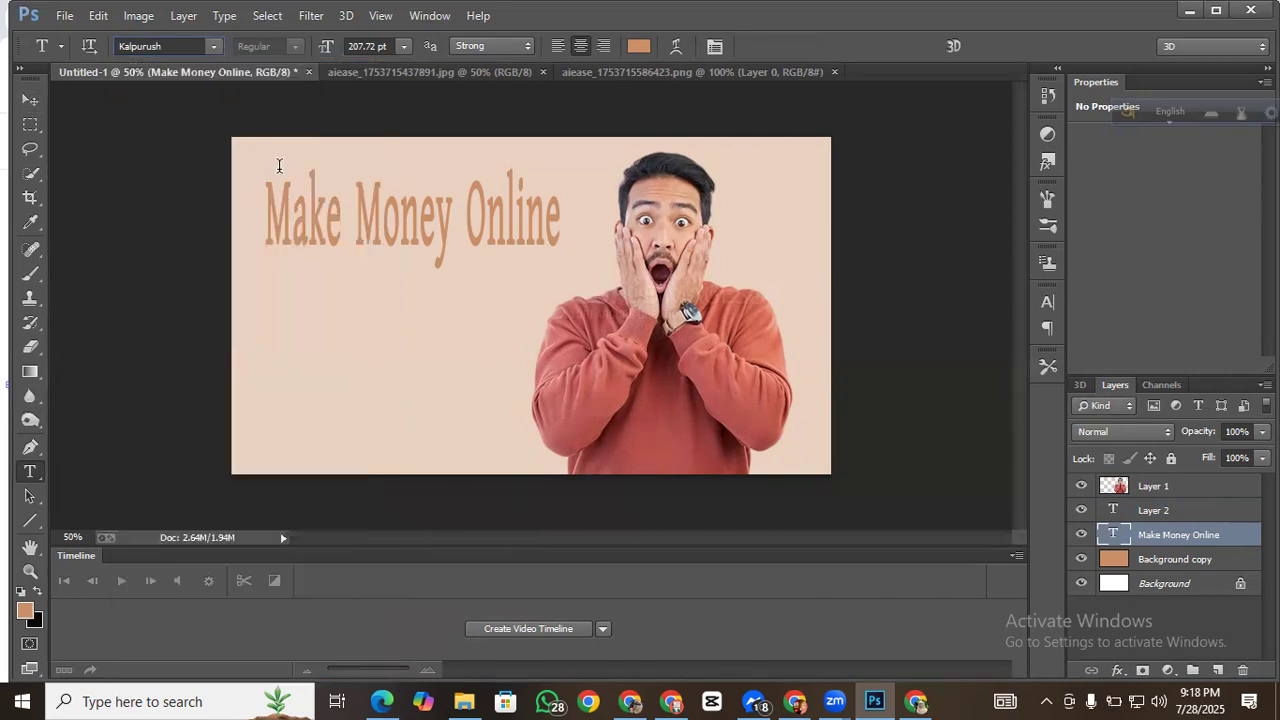
Step: Set the font of the whole "Make Money Online" heading to Impact and commit the text edit
{"action": "left_click_drag", "start_coordinate": [265, 220], "coordinate": [536, 231]}
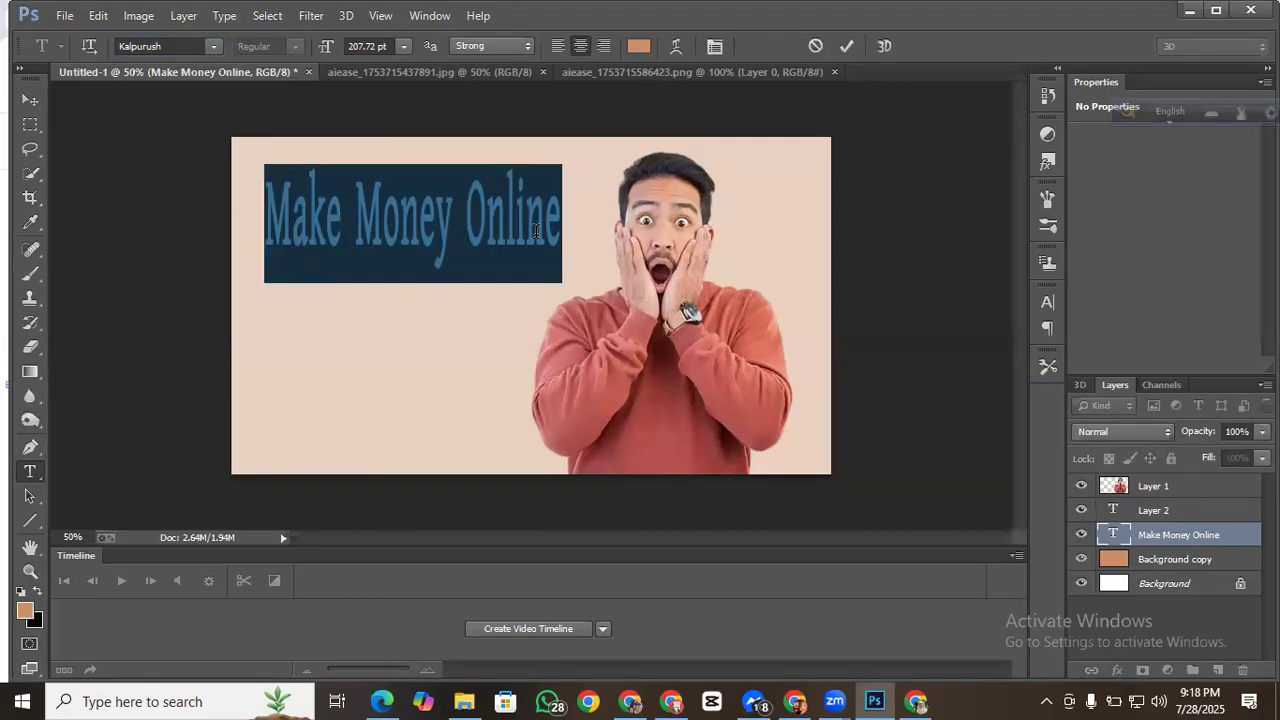
{"action": "left_click", "coordinate": [176, 42]}
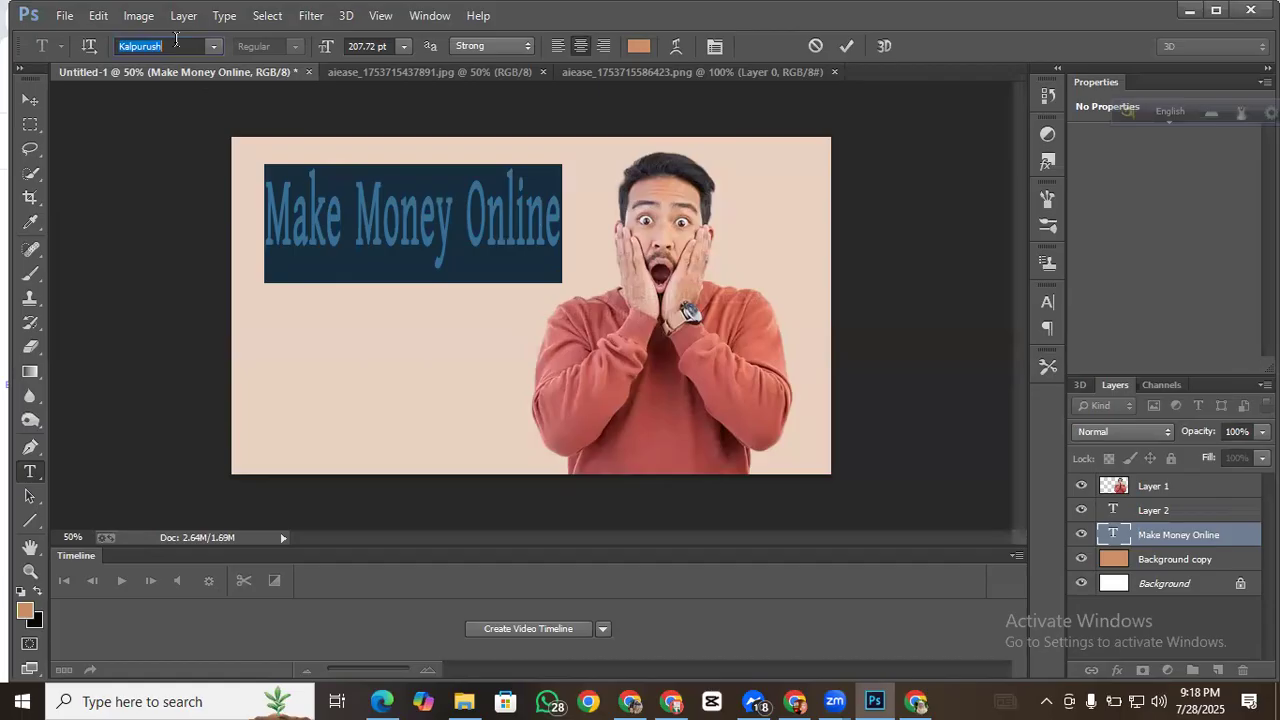
{"action": "key", "text": "Down"}
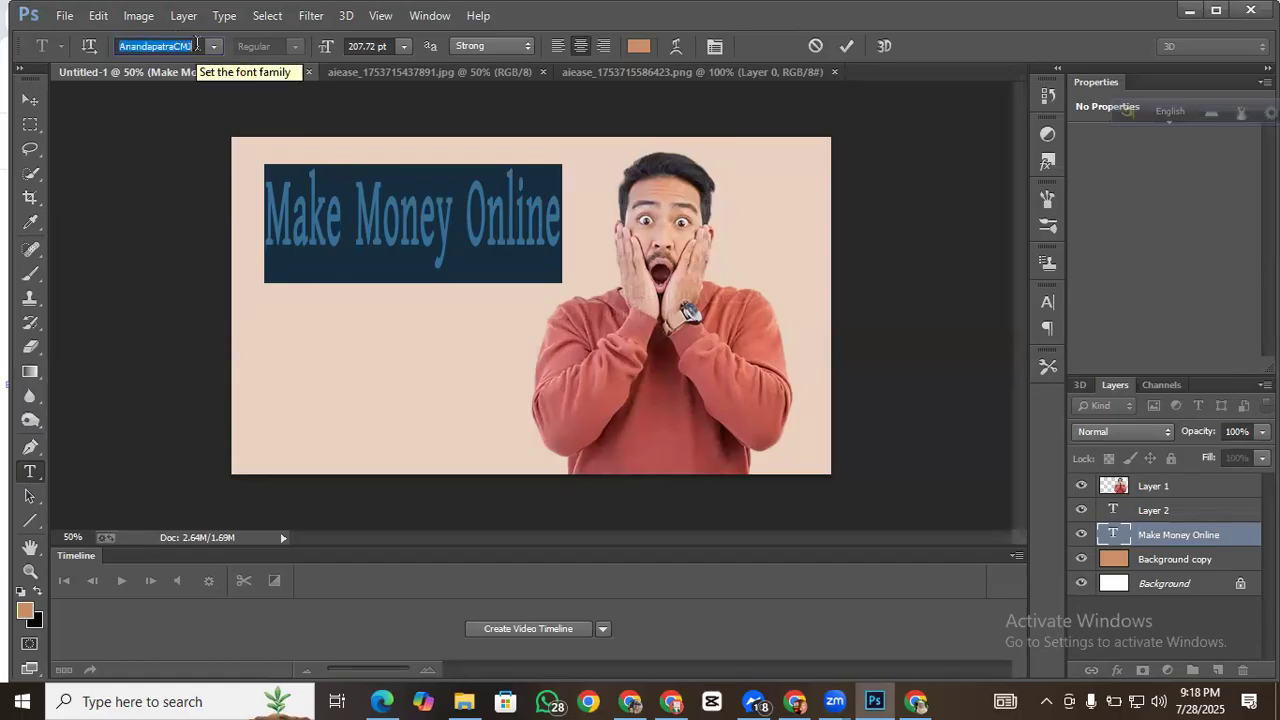
{"action": "type", "text": "Impact"}
{"action": "key", "text": "Return"}
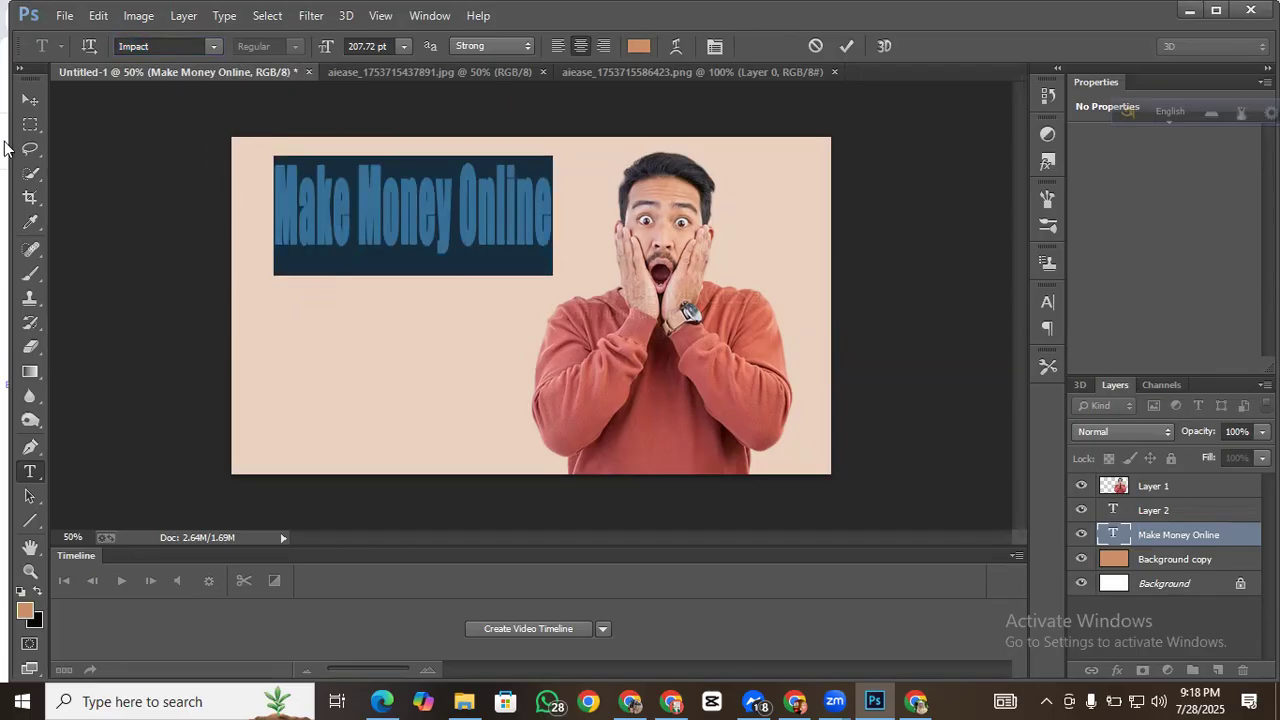
{"action": "left_click", "coordinate": [30, 100]}
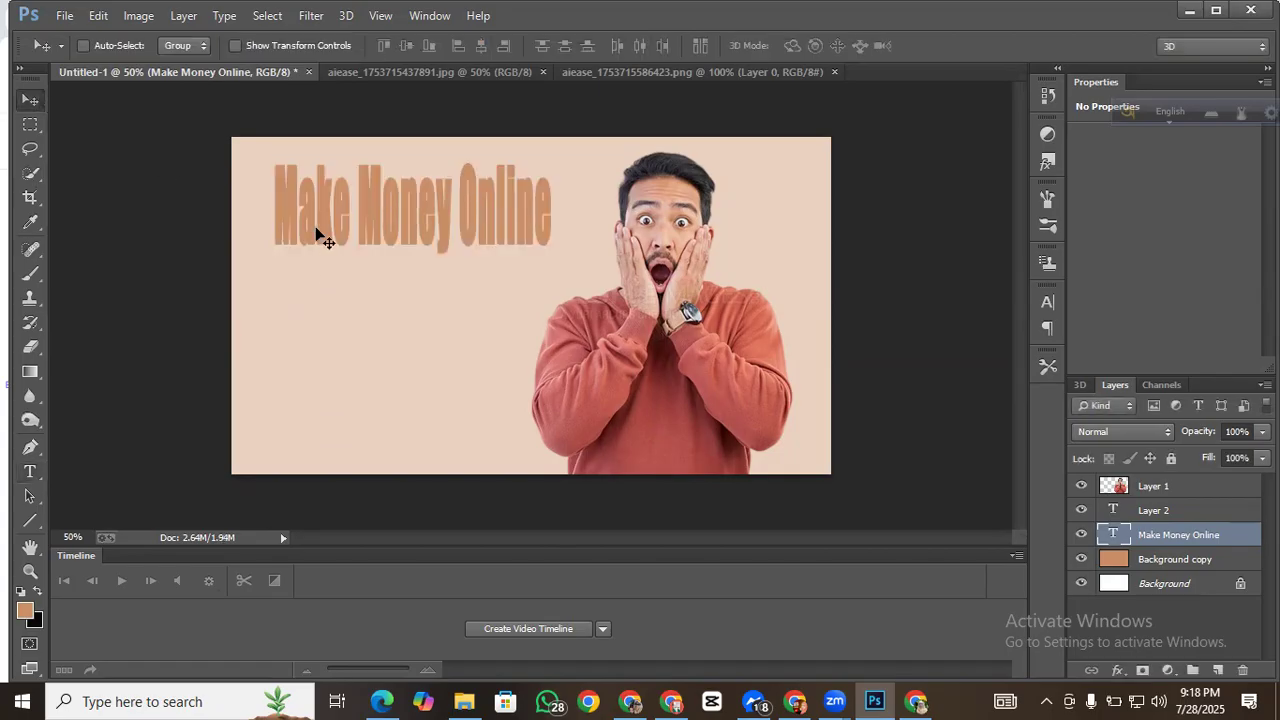
Step: Stretch the heading to about 125% width, position it beside the man's head, and fill the text with black
{"action": "key", "text": "ctrl+t"}
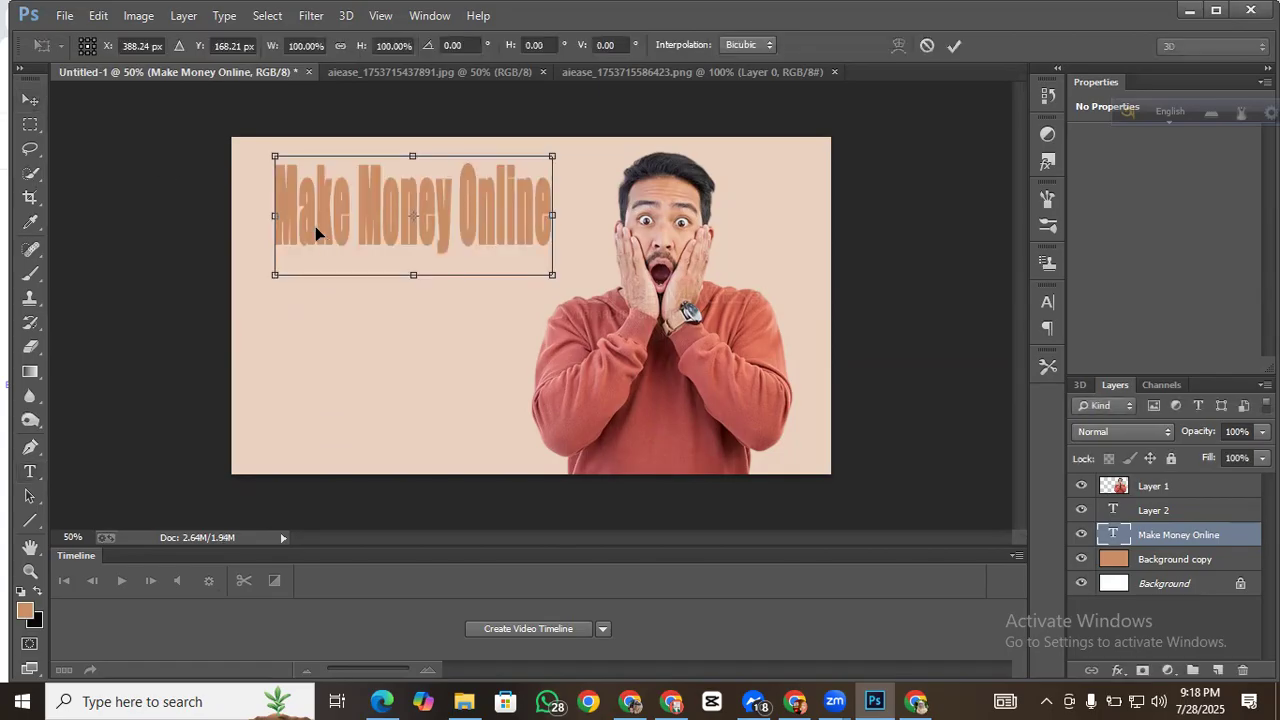
{"action": "left_click_drag", "start_coordinate": [554, 214], "coordinate": [632, 218]}
{"action": "left_click_drag", "start_coordinate": [543, 238], "coordinate": [526, 242]}
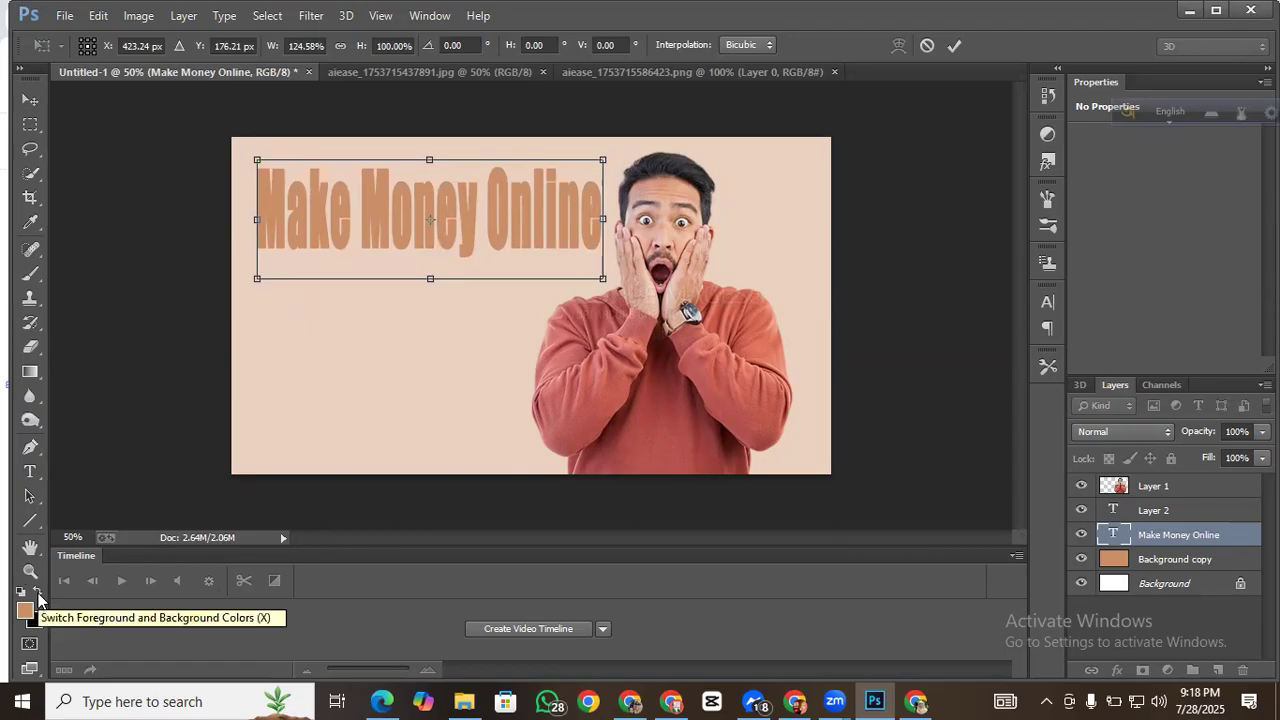
{"action": "left_click", "coordinate": [30, 100]}
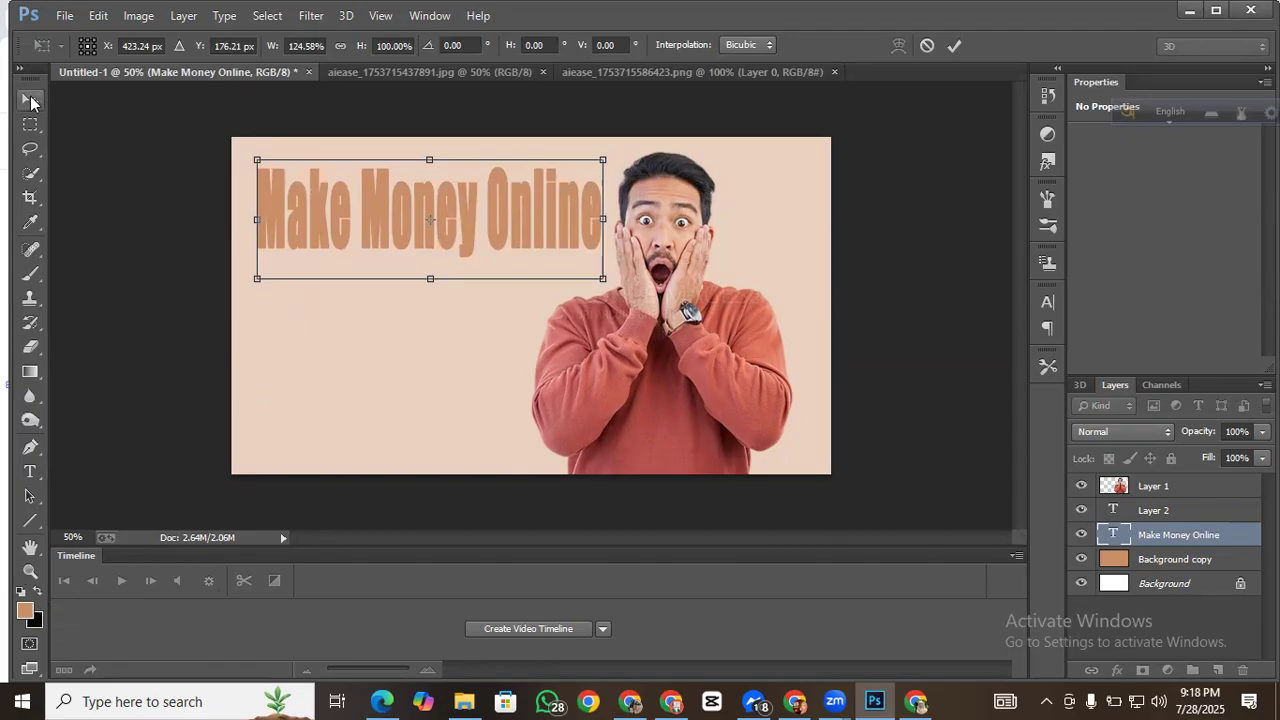
{"action": "left_click", "coordinate": [605, 280]}
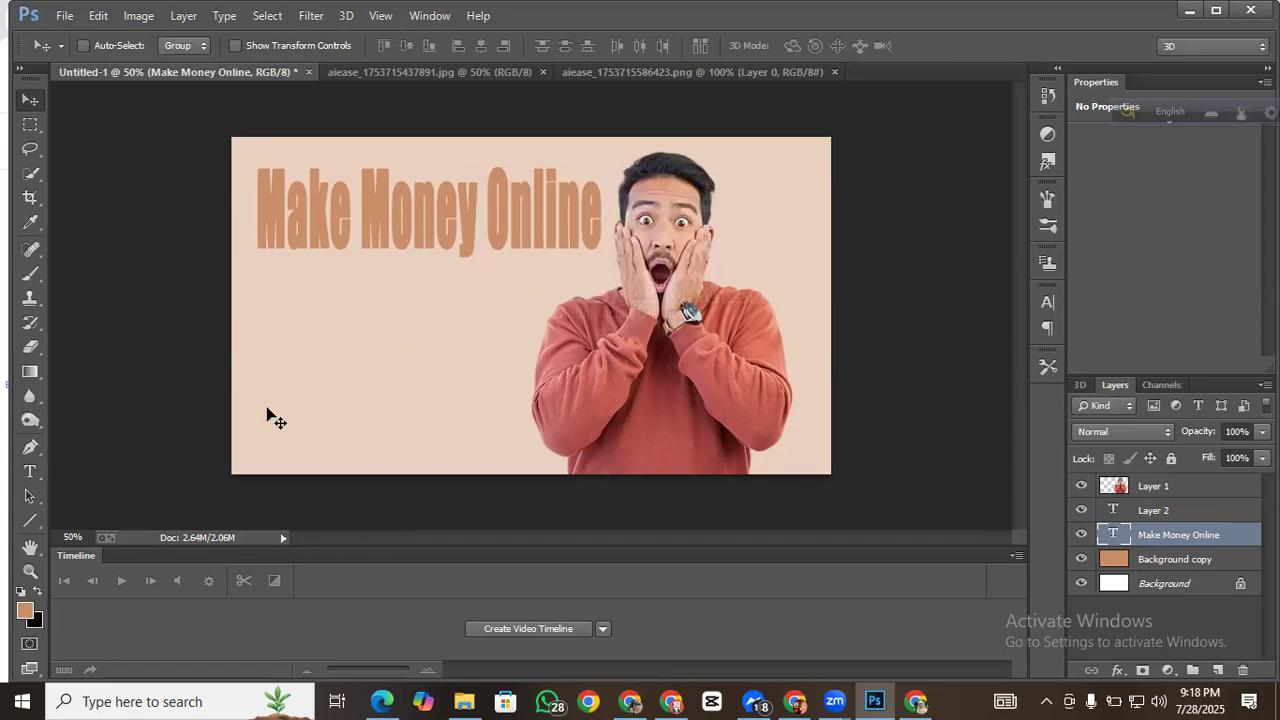
{"action": "key", "text": "ctrl+BackSpace"}
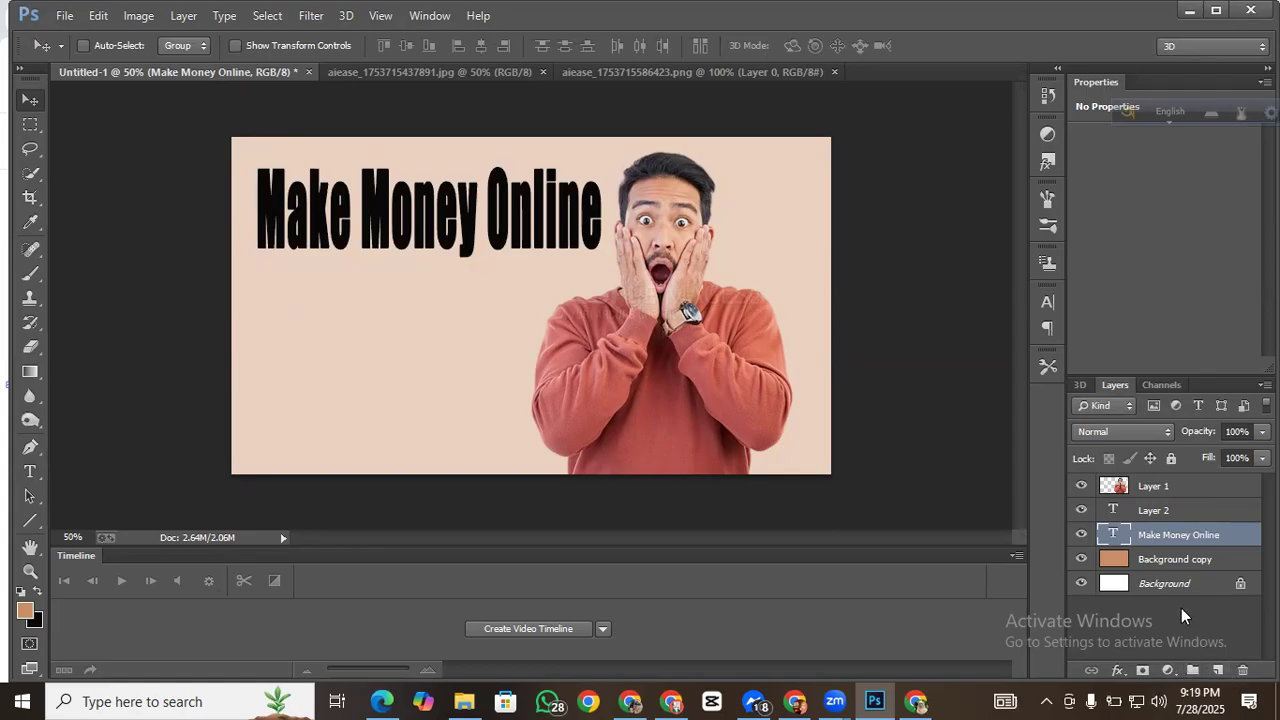
Step: Duplicate the black heading layer and fill the copy with green, colour 6ddf4e
{"action": "key", "text": "ctrl+j"}
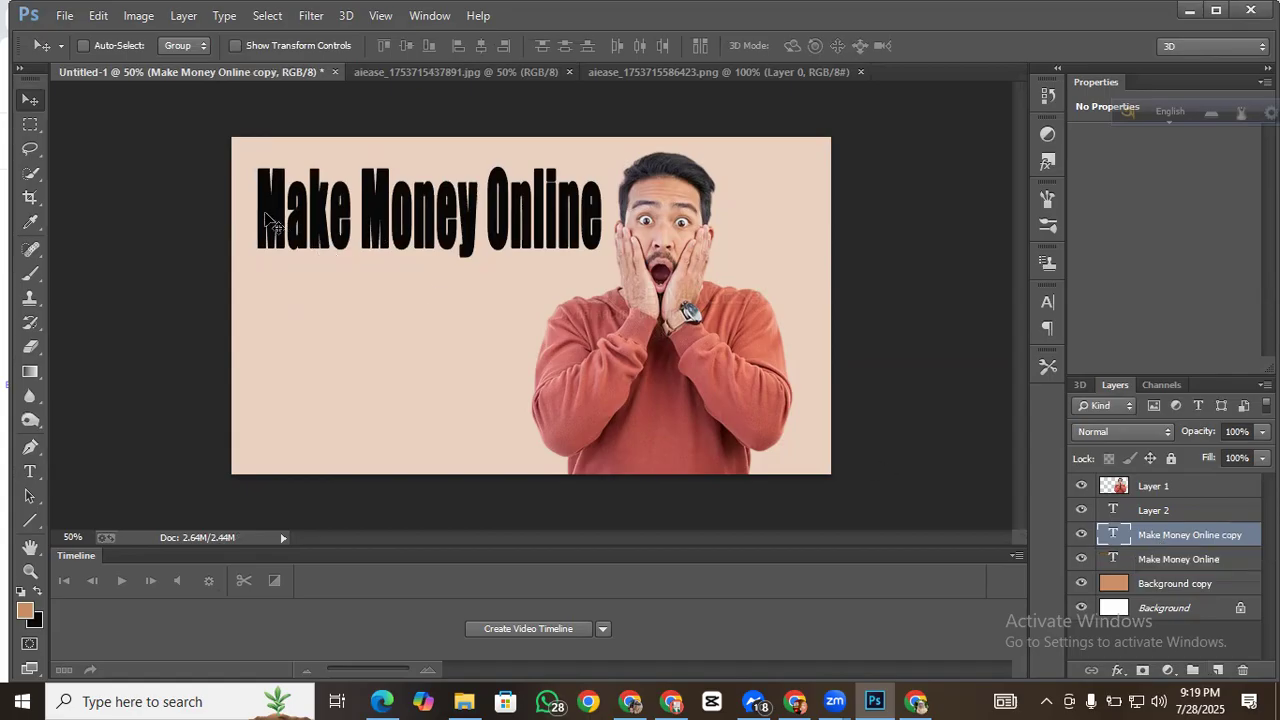
{"action": "left_click", "coordinate": [30, 606]}
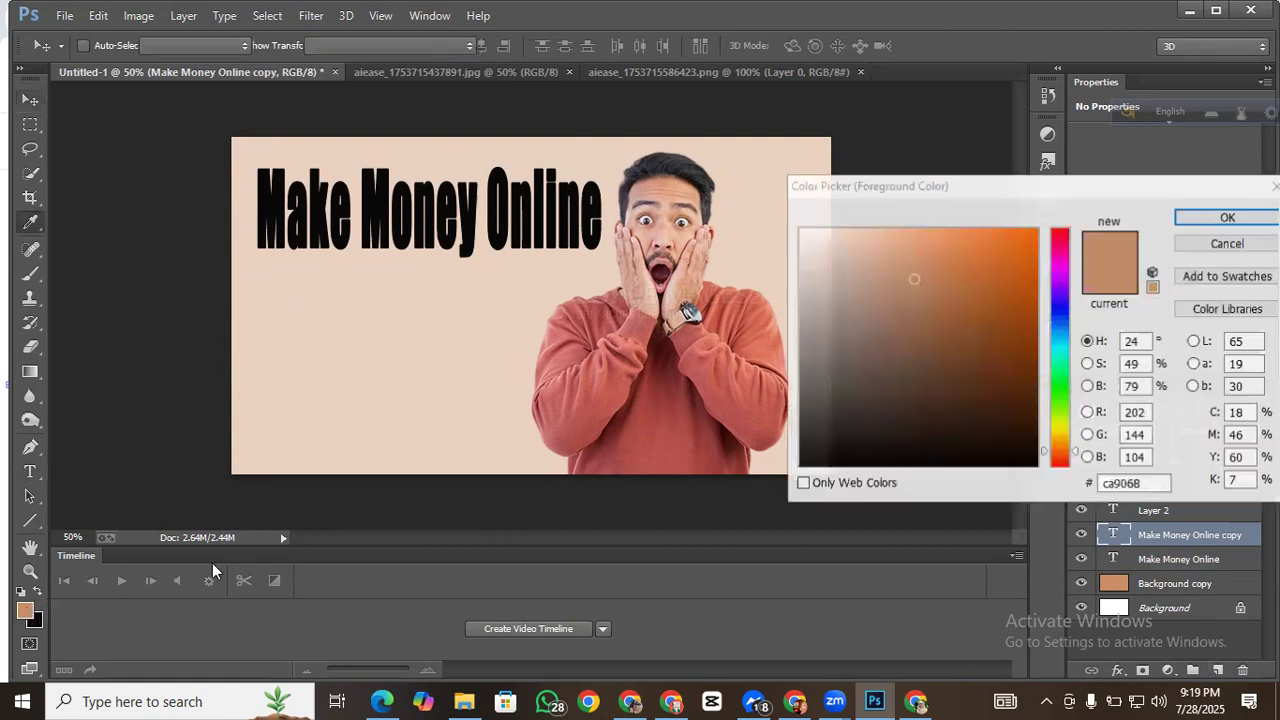
{"action": "left_click", "coordinate": [1062, 390]}
{"action": "left_click", "coordinate": [1062, 396]}
{"action": "left_click", "coordinate": [953, 258]}
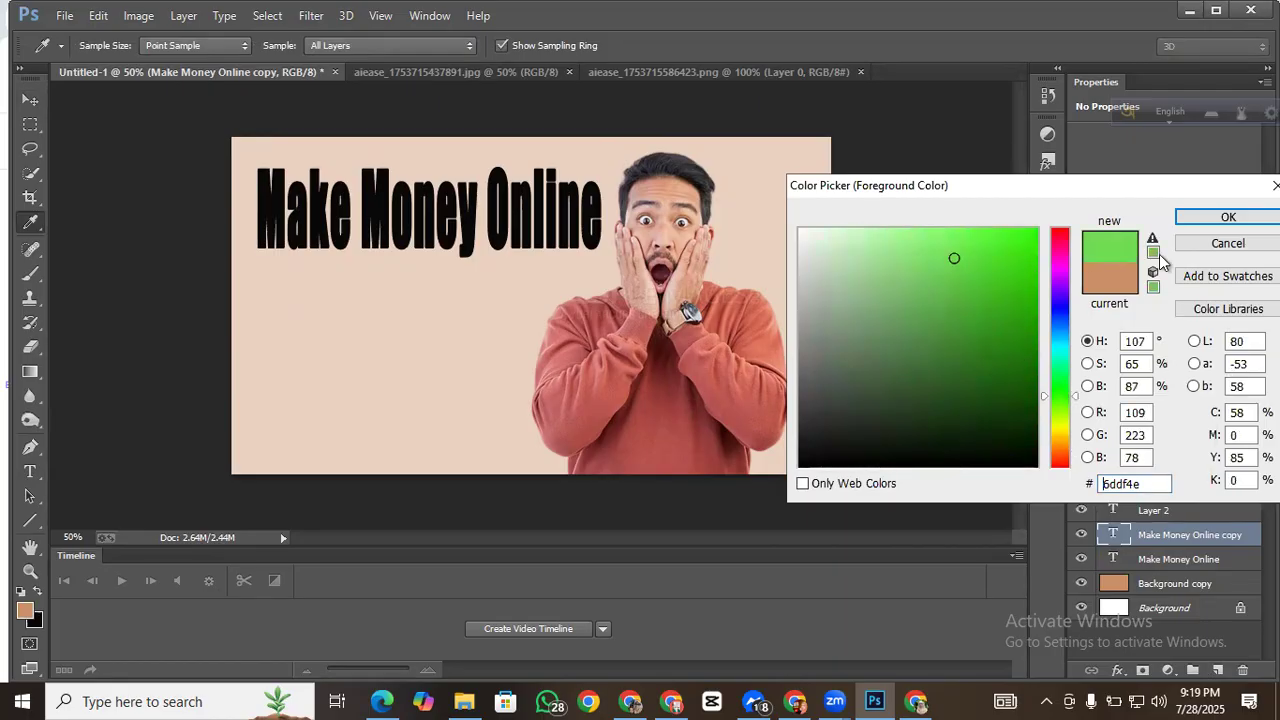
{"action": "left_click", "coordinate": [1228, 217]}
{"action": "key", "text": "v"}
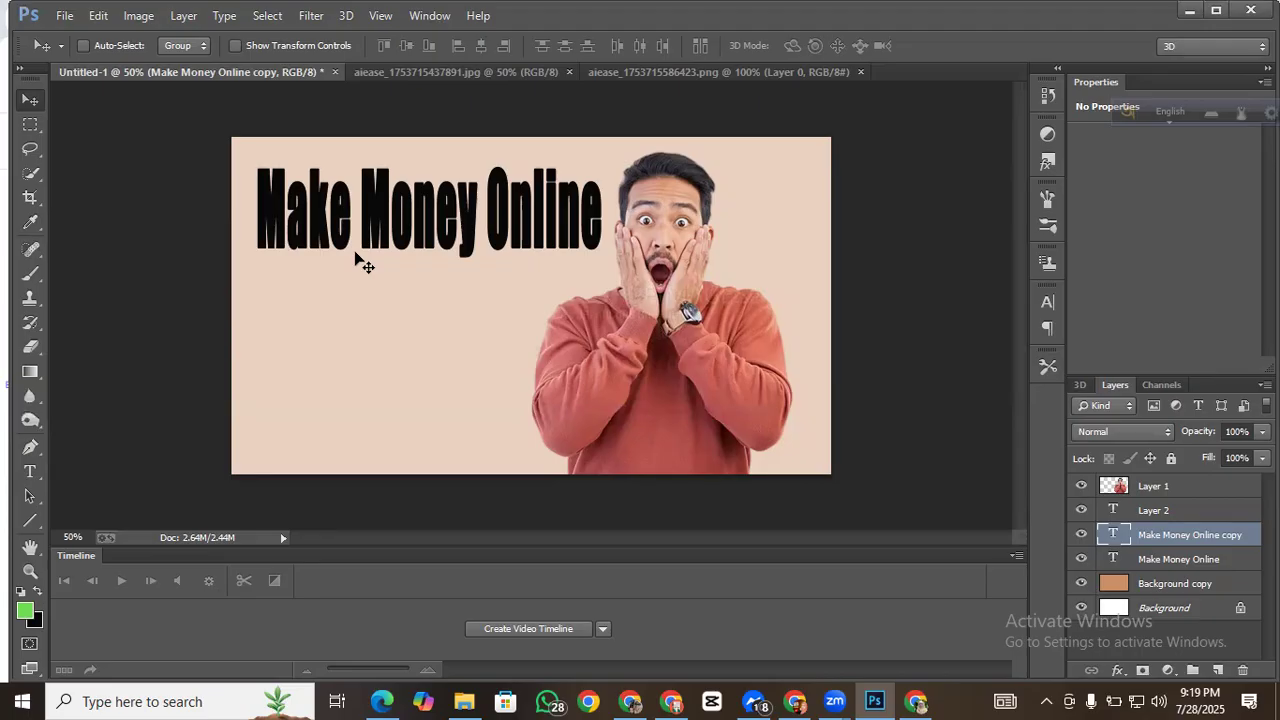
{"action": "key", "text": "alt+BackSpace"}
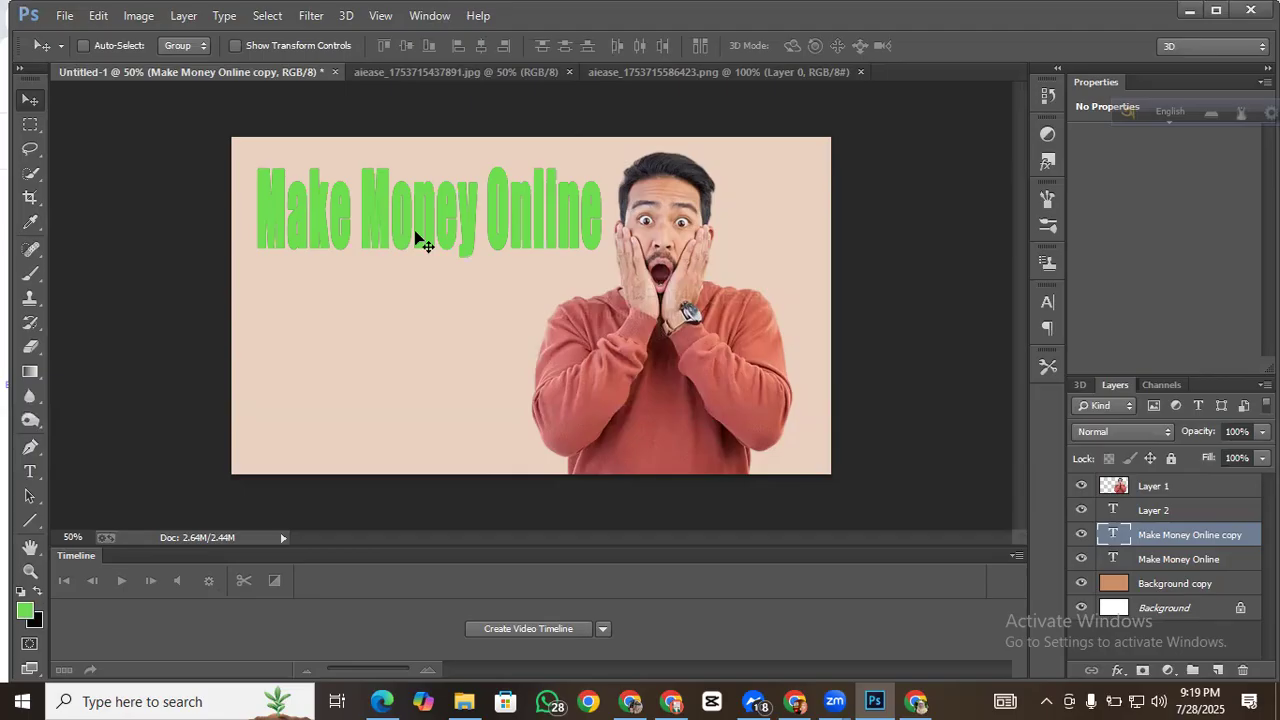
Step: Scale the green heading copy to about 98% width and 85% height, offset slightly over the black text as a shadow effect
{"action": "key", "text": "ctrl+t"}
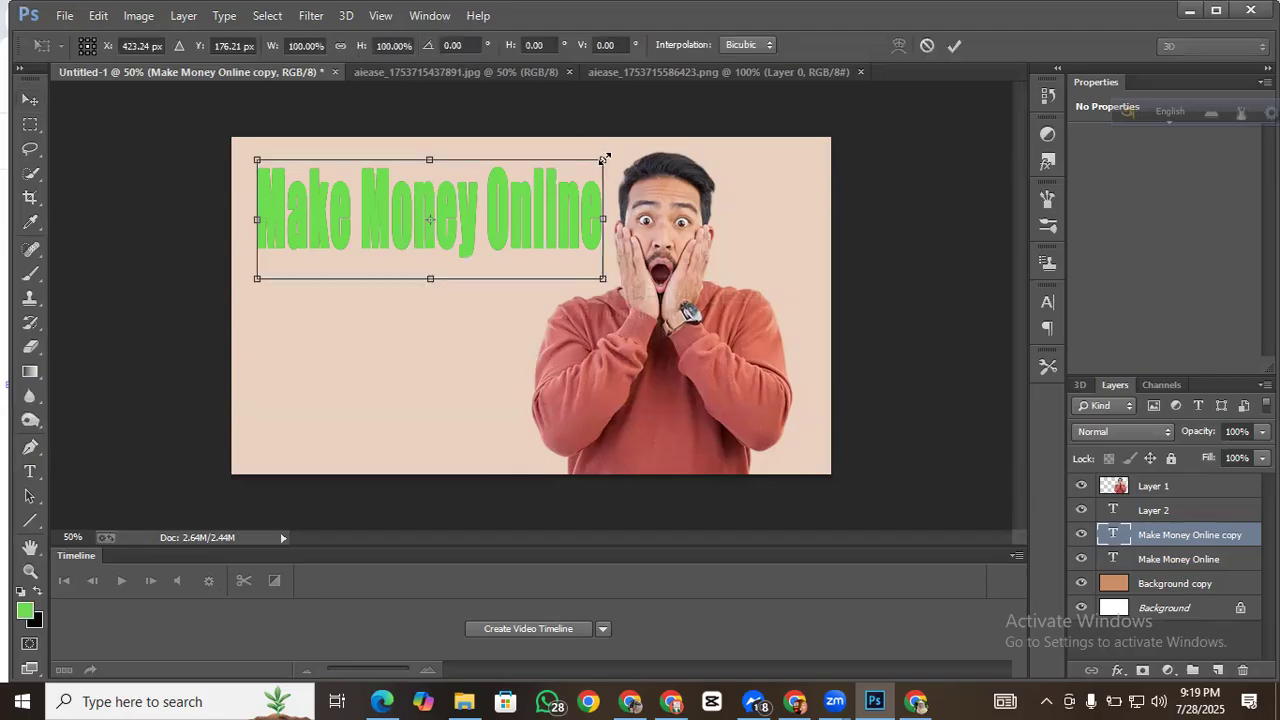
{"action": "left_click_drag", "start_coordinate": [604, 159], "coordinate": [591, 161]}
{"action": "mouse_move", "coordinate": [459, 221]}
{"action": "left_mouse_down"}
{"action": "mouse_move", "coordinate": [461, 232]}
{"action": "mouse_move", "coordinate": [465, 214]}
{"action": "left_mouse_up"}
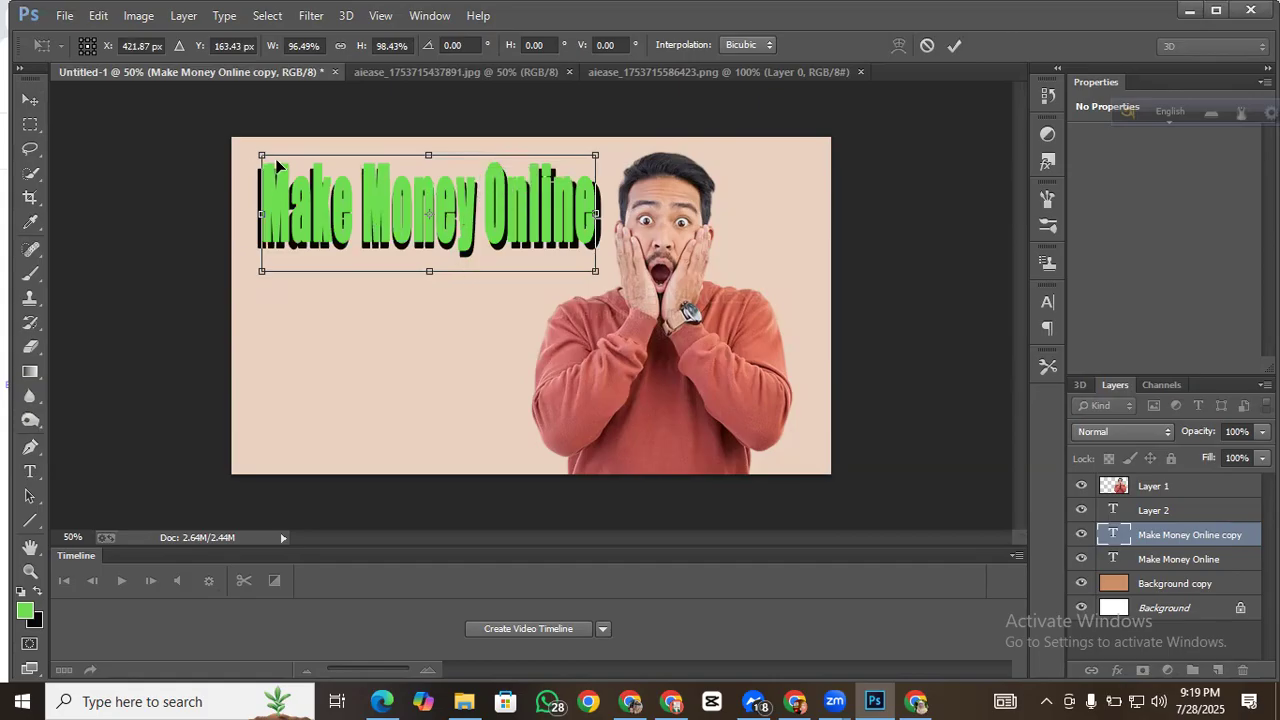
{"action": "left_click_drag", "start_coordinate": [263, 158], "coordinate": [259, 170]}
{"action": "left_click_drag", "start_coordinate": [383, 212], "coordinate": [390, 212]}
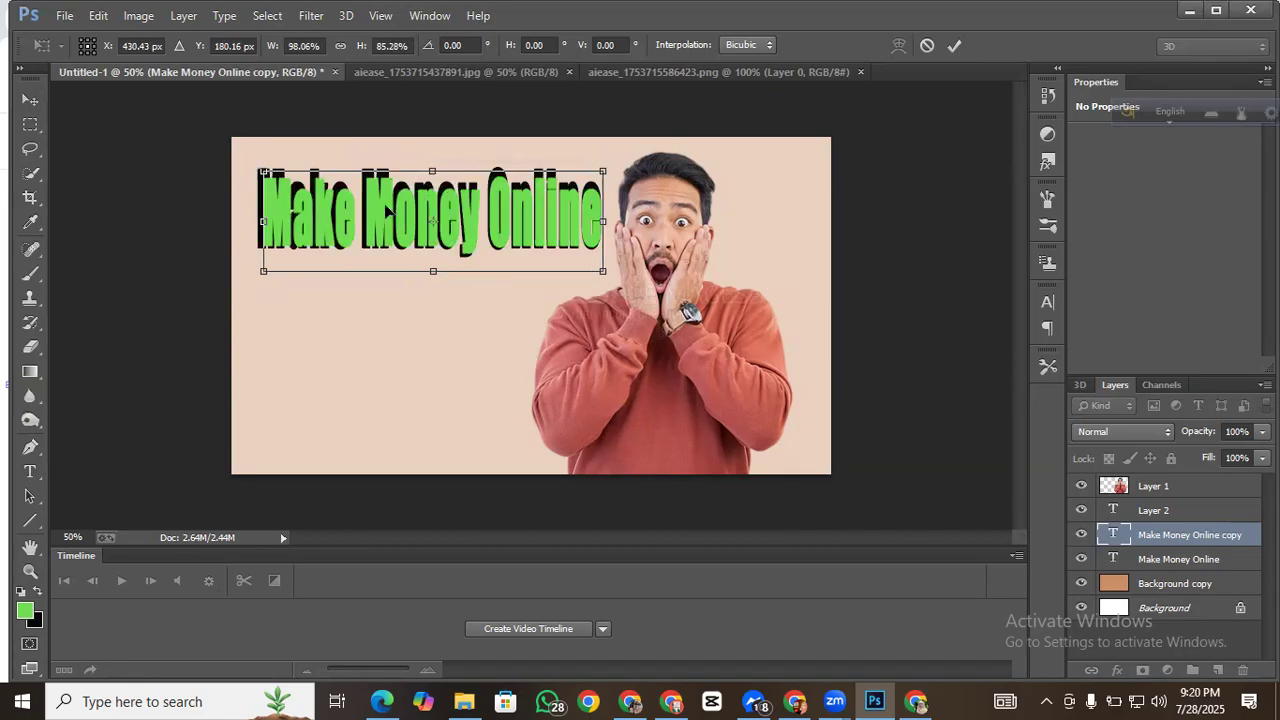
{"action": "left_click_drag", "start_coordinate": [387, 206], "coordinate": [384, 207]}
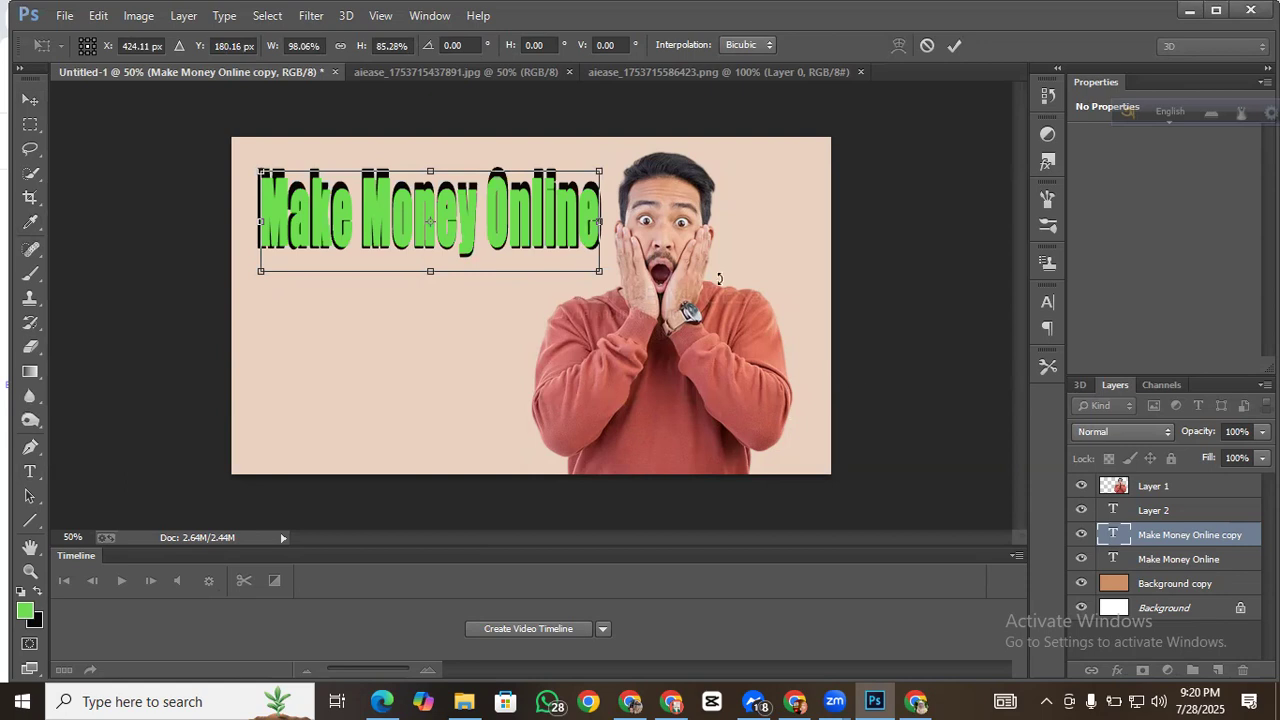
{"action": "left_click", "coordinate": [30, 100]}
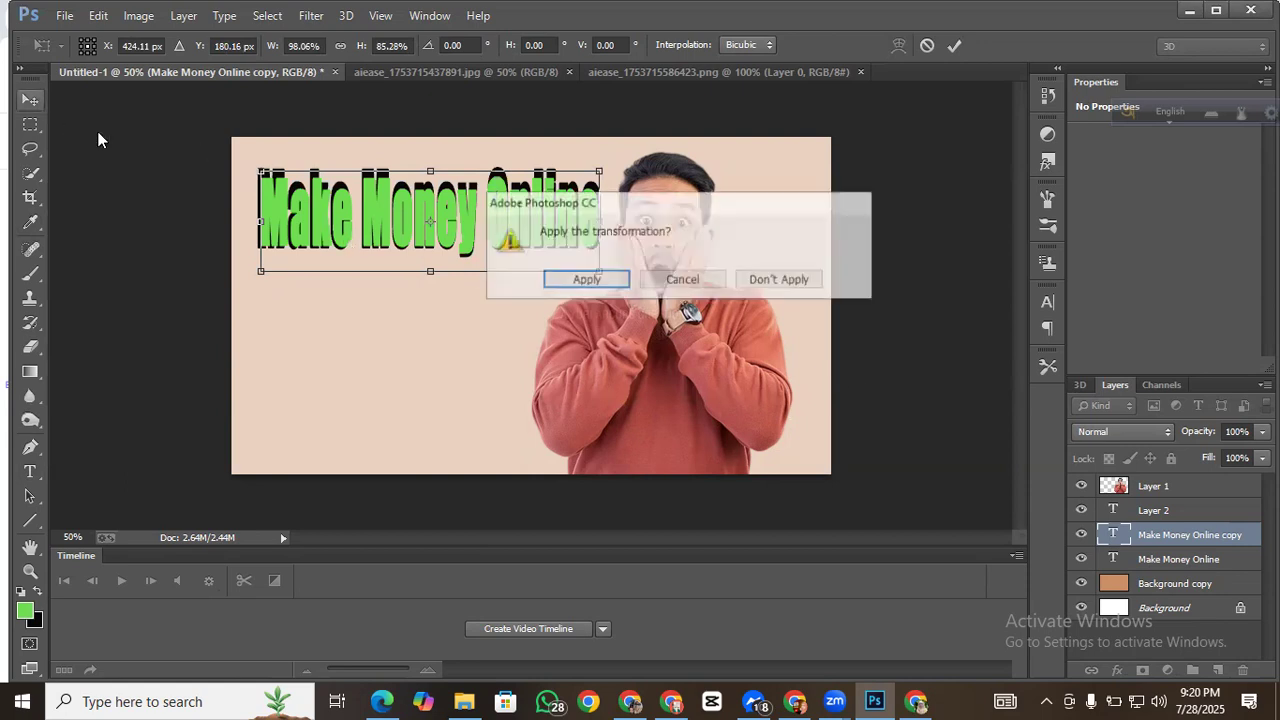
{"action": "left_click", "coordinate": [585, 279]}
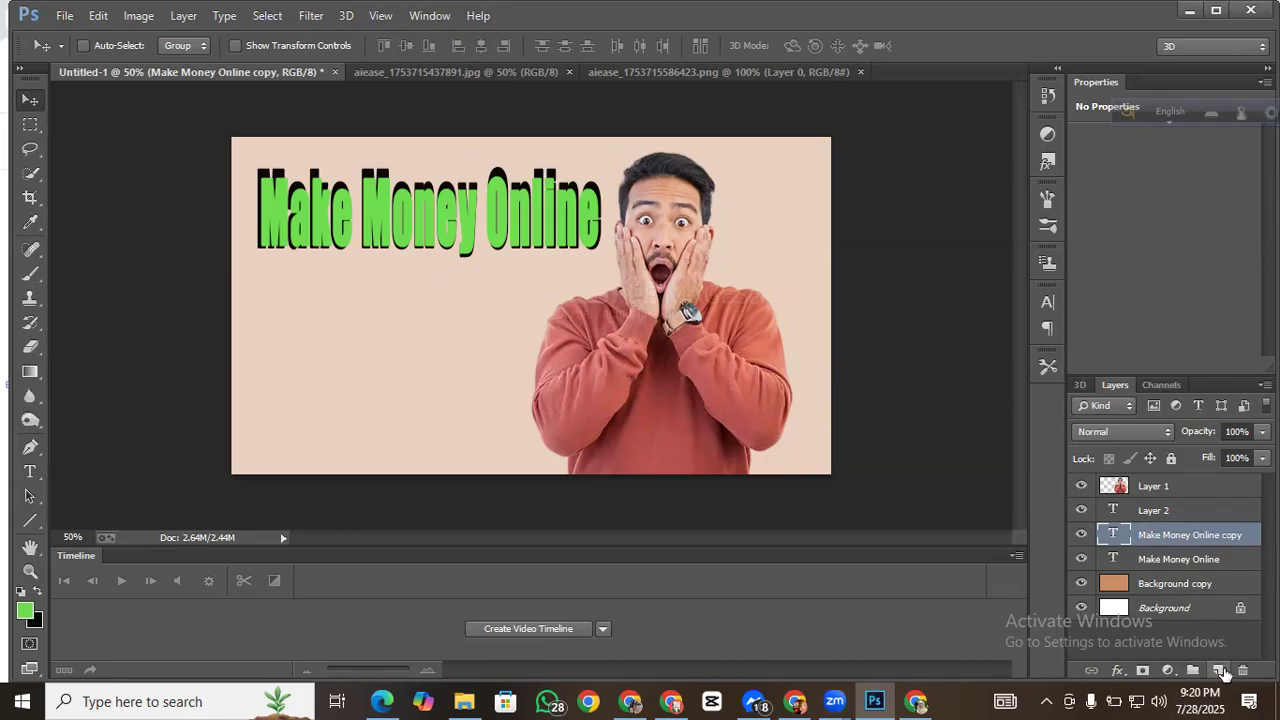
Step: Add a new layer above the heading copy and paint a soft green glow behind the man's shoulder with a 150 px brush
{"action": "left_click", "coordinate": [1225, 670]}
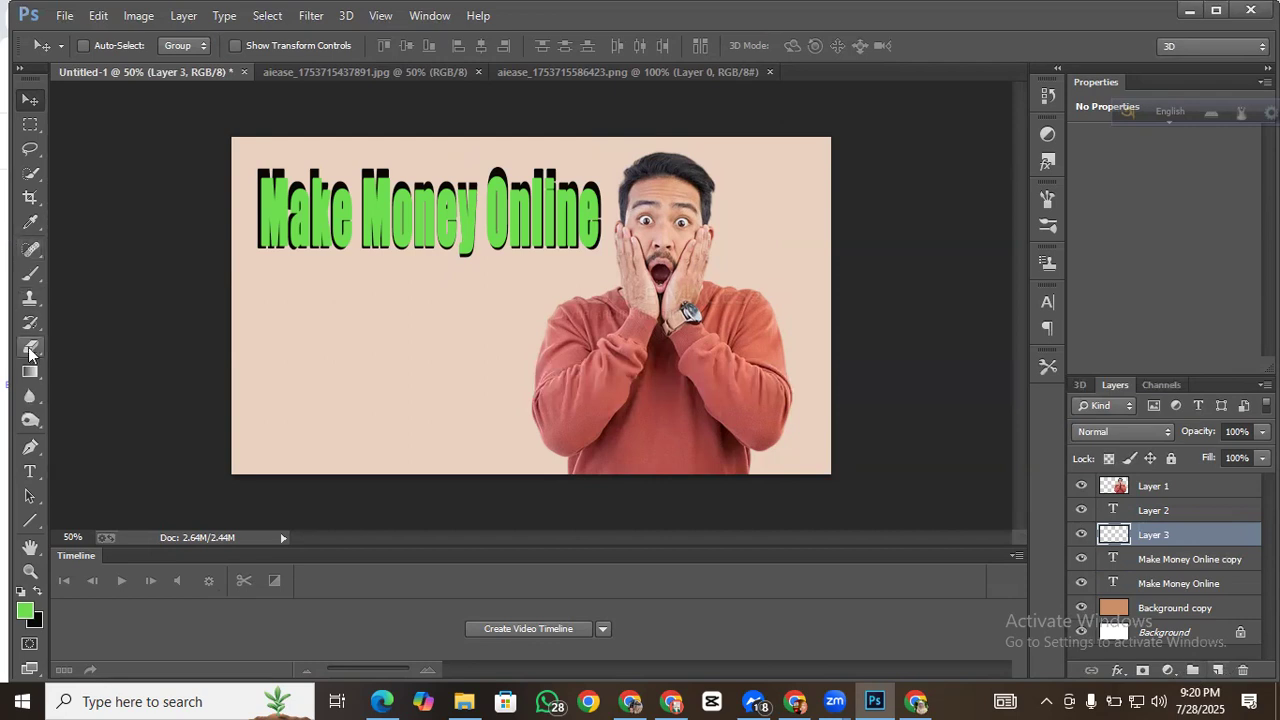
{"action": "left_click", "coordinate": [31, 274]}
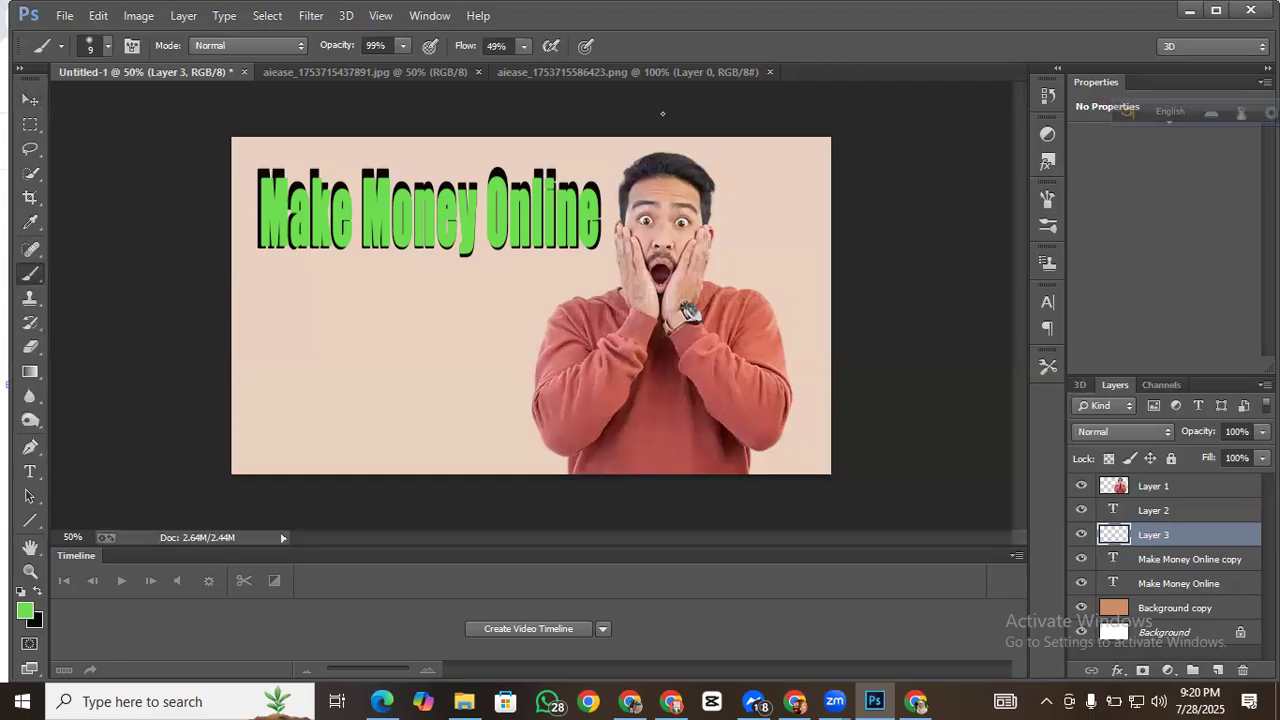
{"action": "key", "text": "bracketright"}
{"action": "key", "text": "bracketright"}
{"action": "key", "text": "bracketright"}
{"action": "key", "text": "bracketright"}
{"action": "key", "text": "bracketright"}
{"action": "key", "text": "bracketright"}
{"action": "key", "text": "bracketright"}
{"action": "key", "text": "bracketright"}
{"action": "key", "text": "bracketright"}
{"action": "key", "text": "bracketright"}
{"action": "left_click_drag", "start_coordinate": [1192, 558], "coordinate": [1183, 560]}
{"action": "left_click", "coordinate": [716, 266]}
{"action": "left_click_drag", "start_coordinate": [716, 298], "coordinate": [739, 311]}
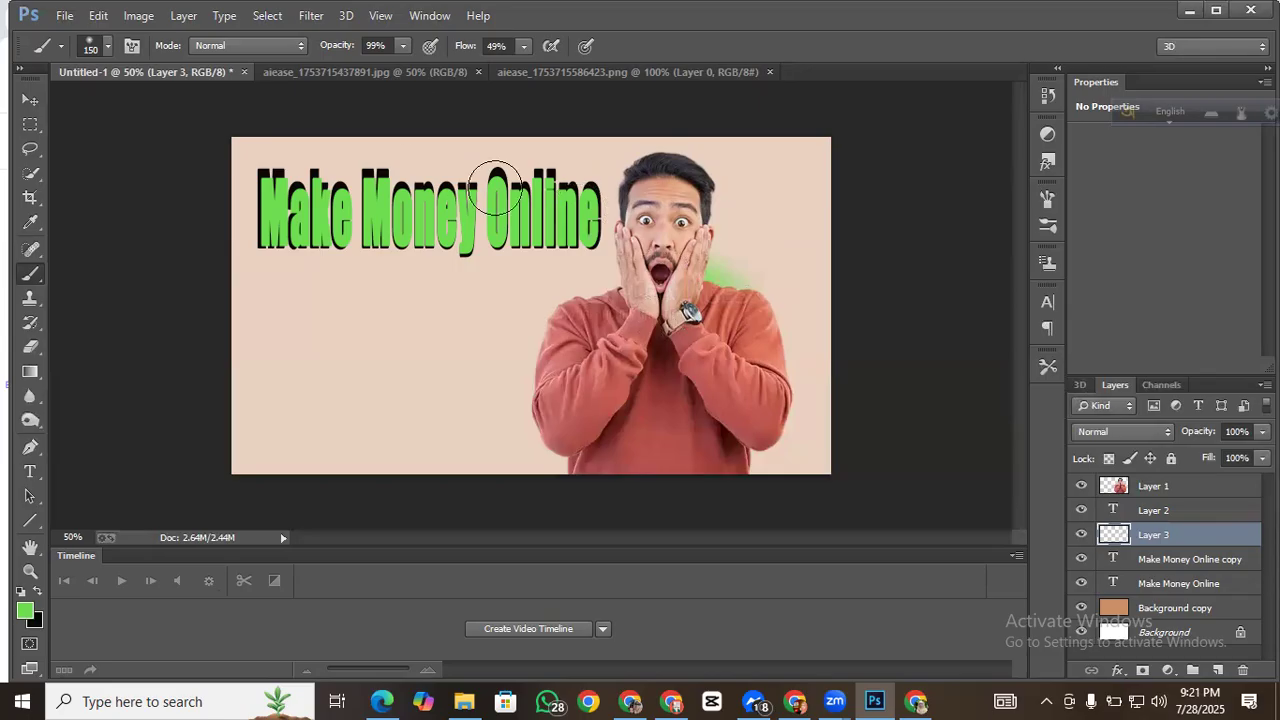
Step: Lower the brush opacity to 31% and paint a soft green glow around the man's shoulders, head and arms
{"action": "left_click", "coordinate": [398, 47]}
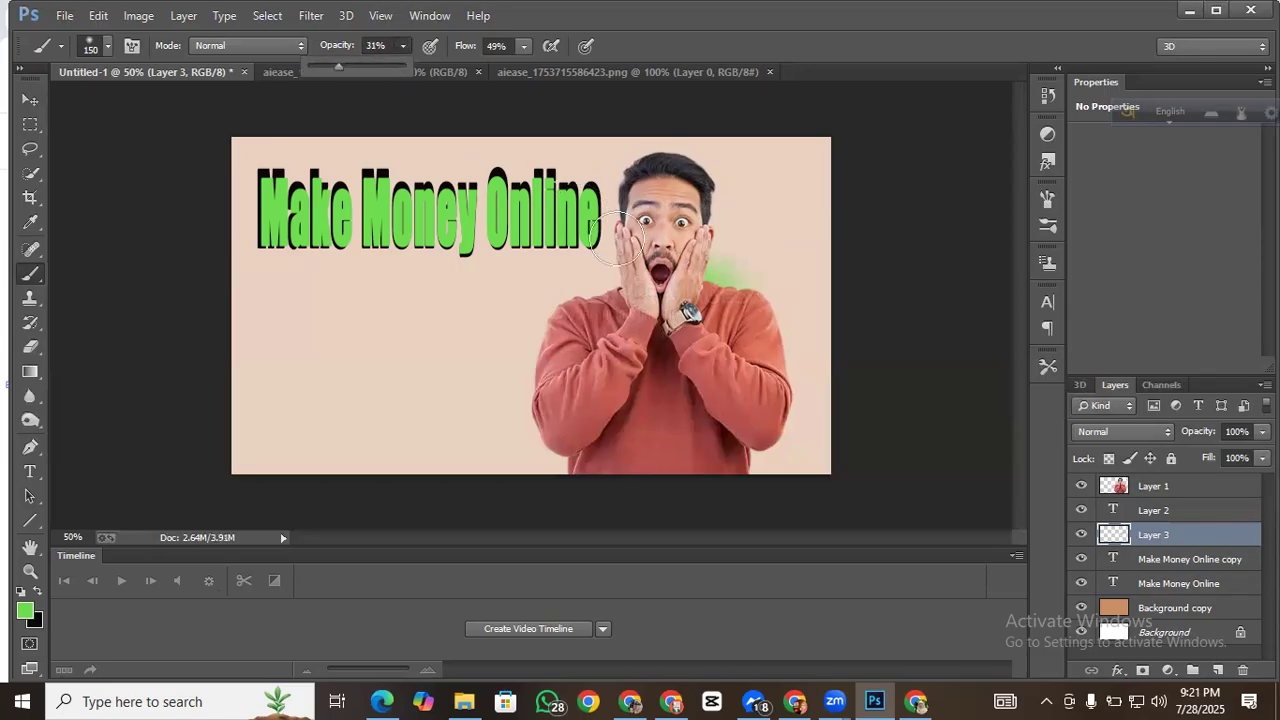
{"action": "left_click", "coordinate": [748, 314]}
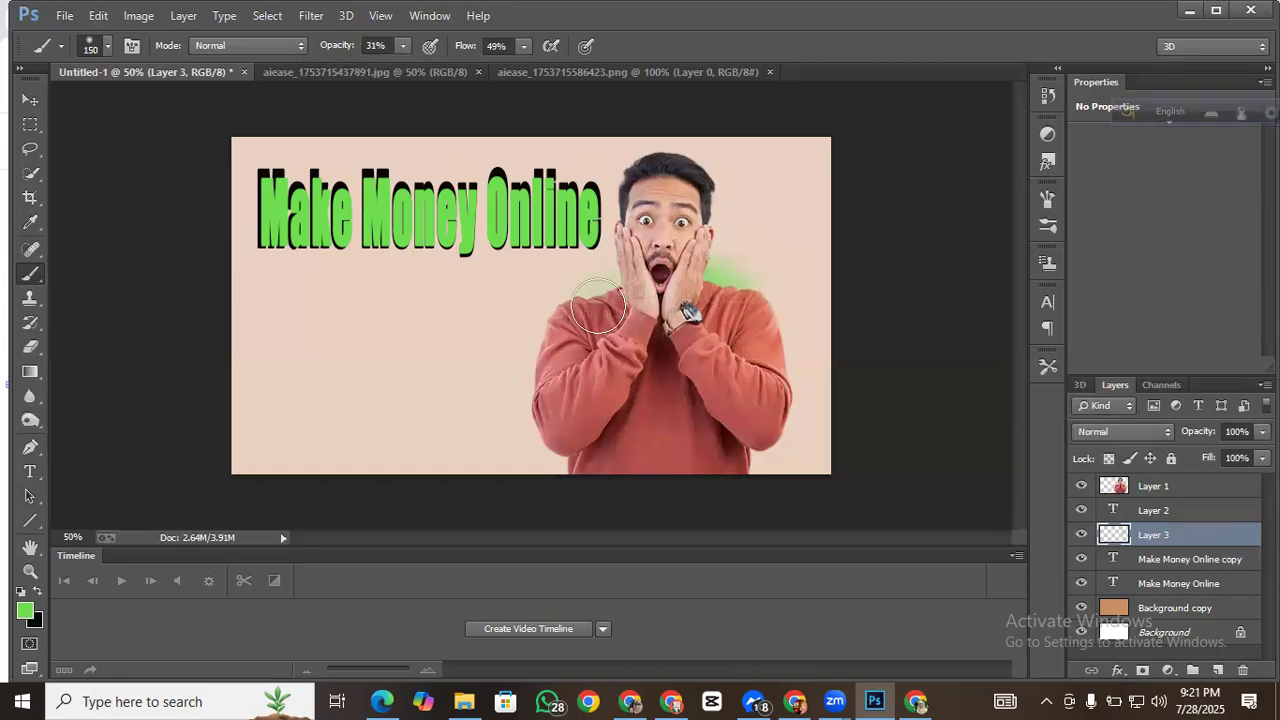
{"action": "mouse_move", "coordinate": [598, 310]}
{"action": "left_mouse_down"}
{"action": "mouse_move", "coordinate": [540, 326]}
{"action": "mouse_move", "coordinate": [543, 386]}
{"action": "left_mouse_up"}
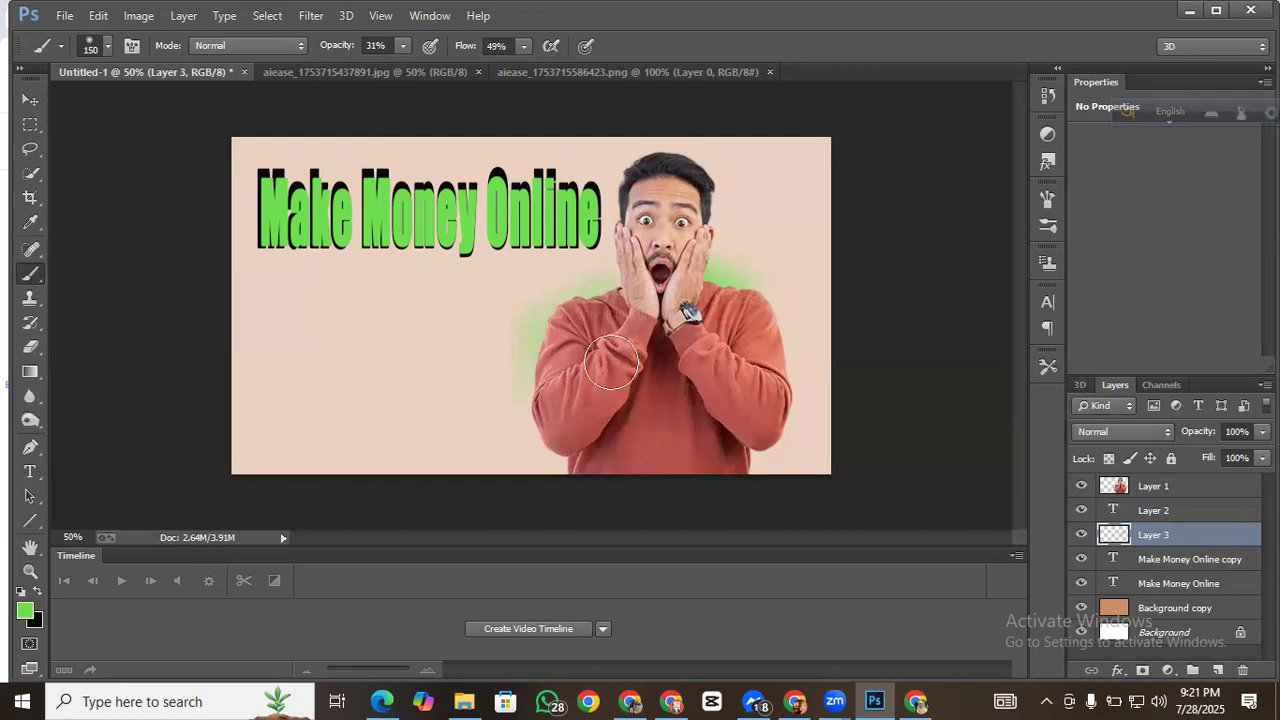
{"action": "mouse_move", "coordinate": [716, 280]}
{"action": "left_mouse_down"}
{"action": "mouse_move", "coordinate": [717, 211]}
{"action": "mouse_move", "coordinate": [715, 250]}
{"action": "mouse_move", "coordinate": [692, 211]}
{"action": "mouse_move", "coordinate": [696, 178]}
{"action": "mouse_move", "coordinate": [645, 177]}
{"action": "left_mouse_up"}
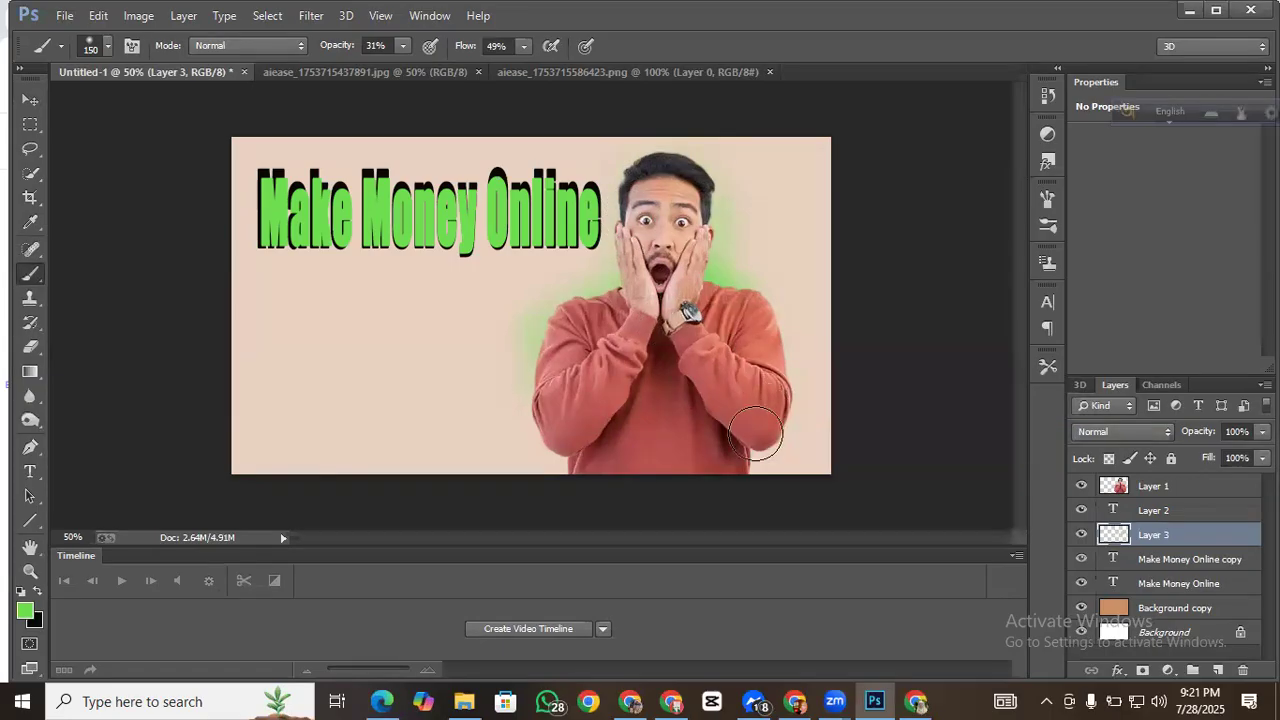
{"action": "mouse_move", "coordinate": [754, 445]}
{"action": "left_mouse_down"}
{"action": "mouse_move", "coordinate": [778, 324]}
{"action": "mouse_move", "coordinate": [765, 398]}
{"action": "left_mouse_up"}
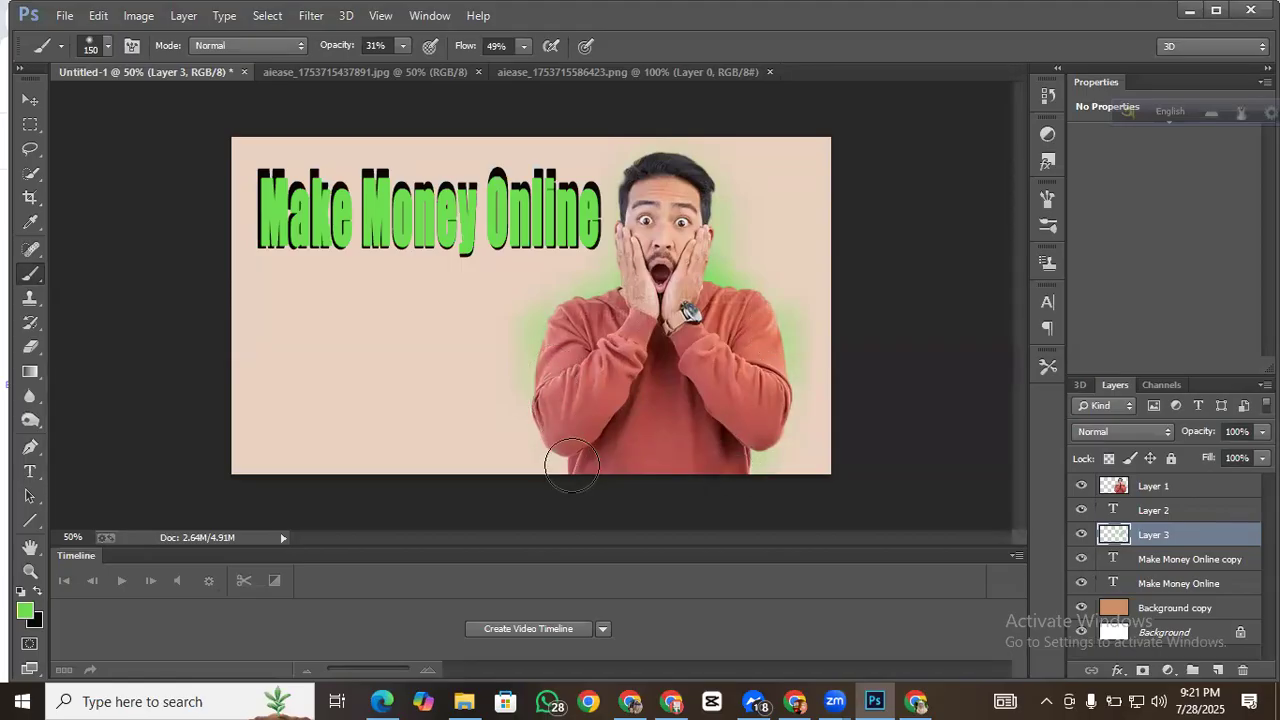
{"action": "mouse_move", "coordinate": [650, 180]}
{"action": "left_mouse_down"}
{"action": "mouse_move", "coordinate": [686, 175]}
{"action": "mouse_move", "coordinate": [667, 169]}
{"action": "mouse_move", "coordinate": [626, 203]}
{"action": "left_mouse_up"}
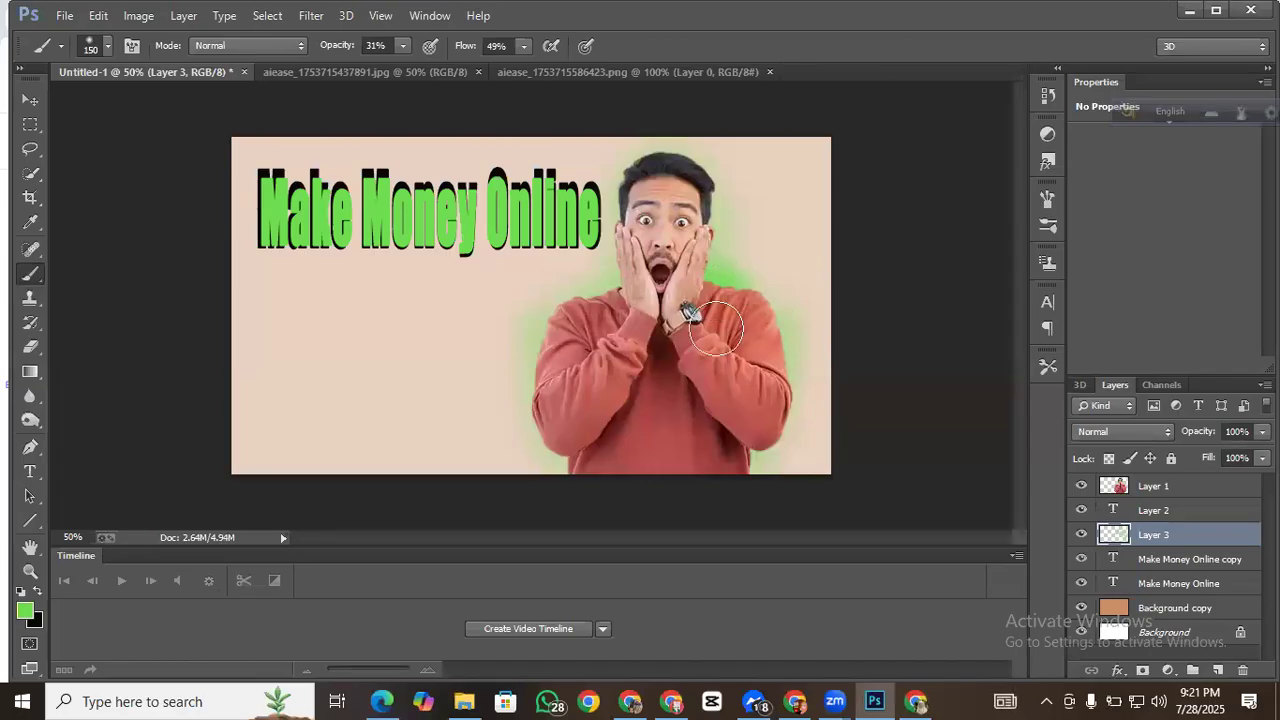
Step: Set the foreground colour to off-white f6f7f6 and brush a light highlight beside the man's neck, above his shoulder
{"action": "left_click", "coordinate": [27, 612]}
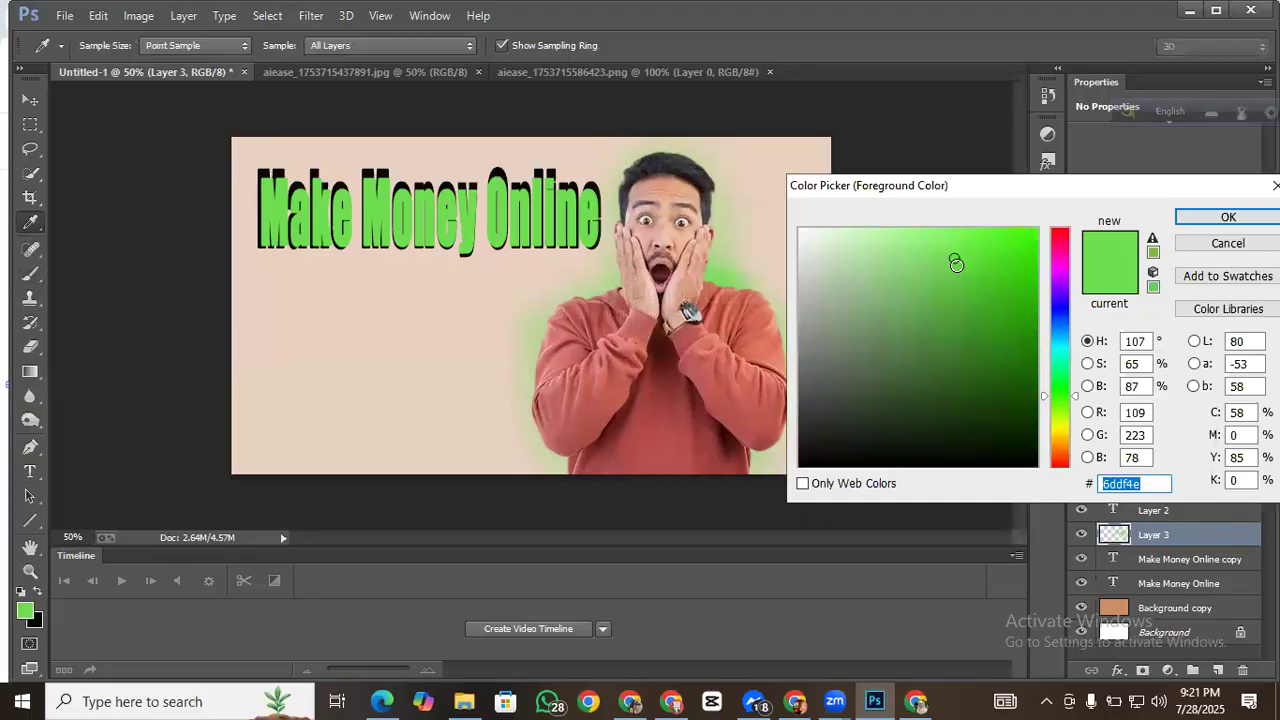
{"action": "left_click", "coordinate": [800, 235]}
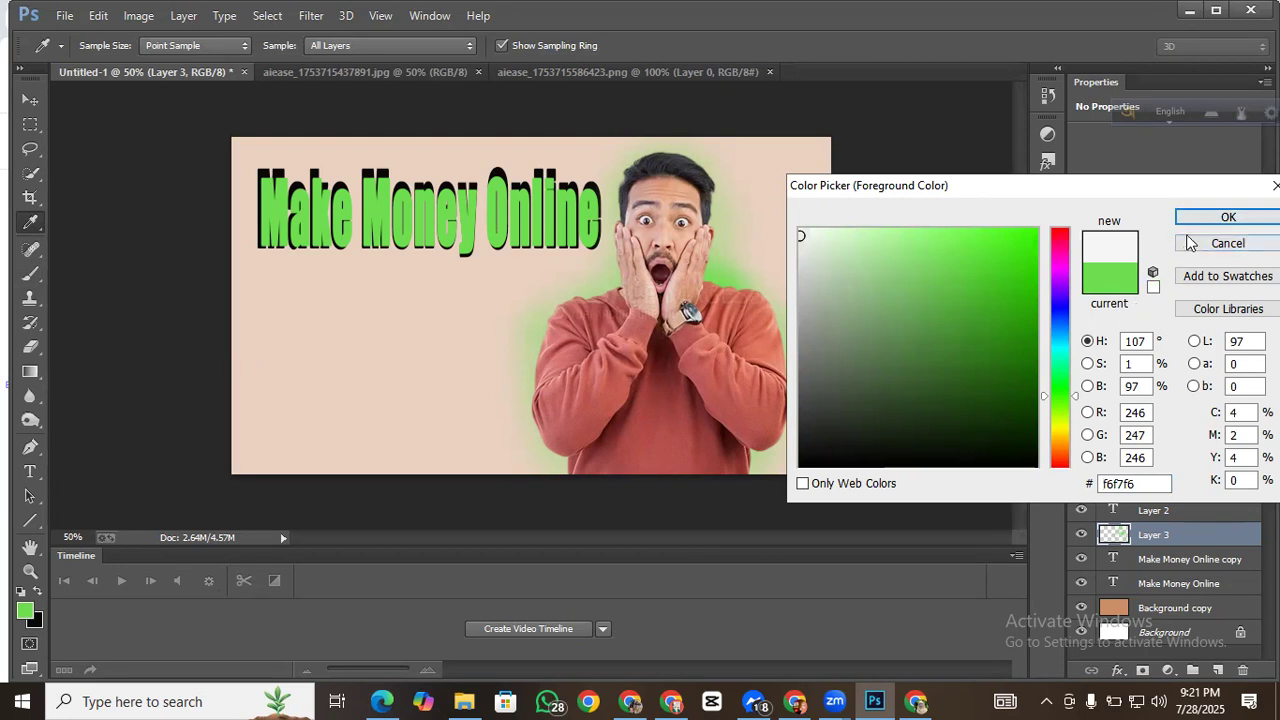
{"action": "key", "text": "b"}
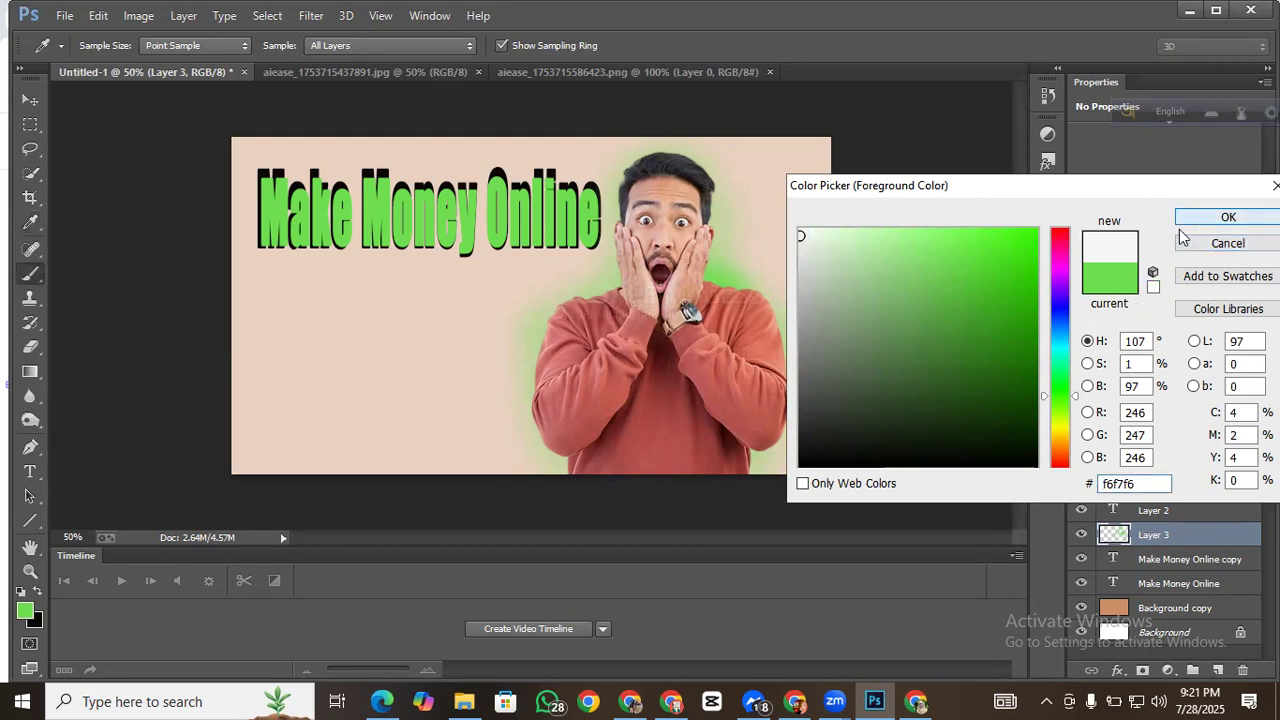
{"action": "left_click", "coordinate": [1200, 220]}
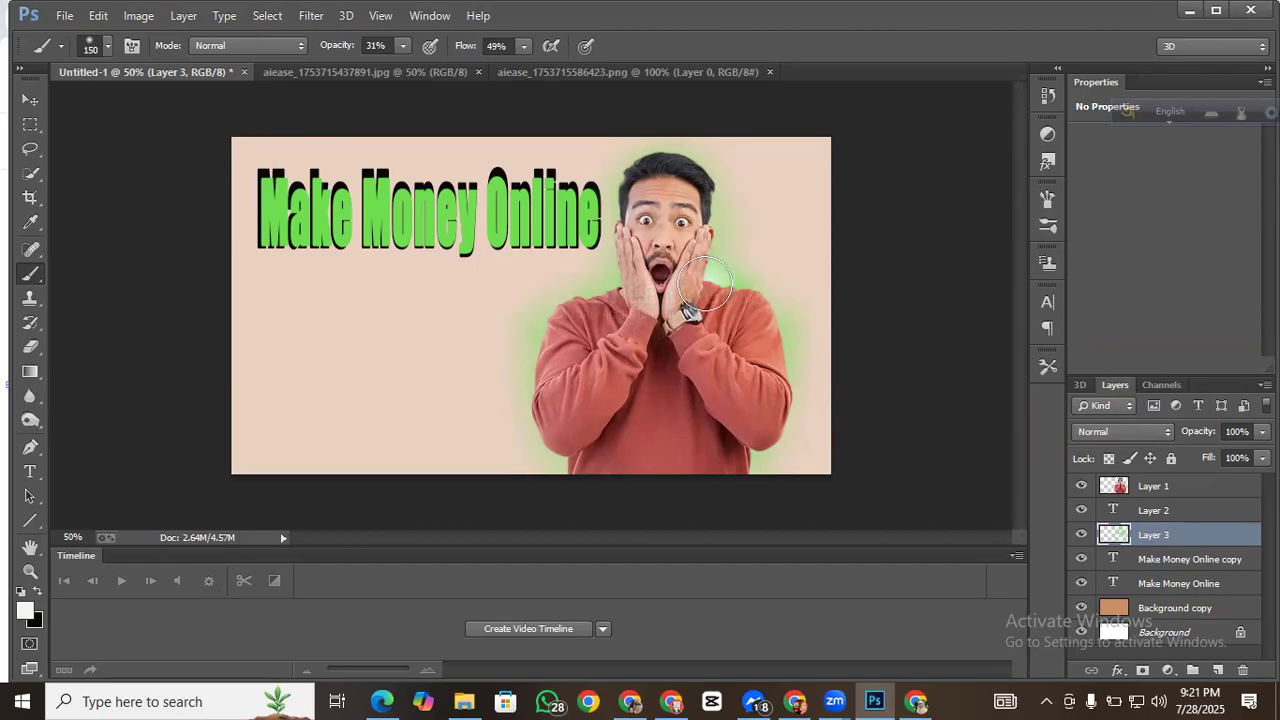
{"action": "mouse_move", "coordinate": [705, 284]}
{"action": "left_mouse_down"}
{"action": "mouse_move", "coordinate": [709, 320]}
{"action": "mouse_move", "coordinate": [734, 309]}
{"action": "left_mouse_up"}
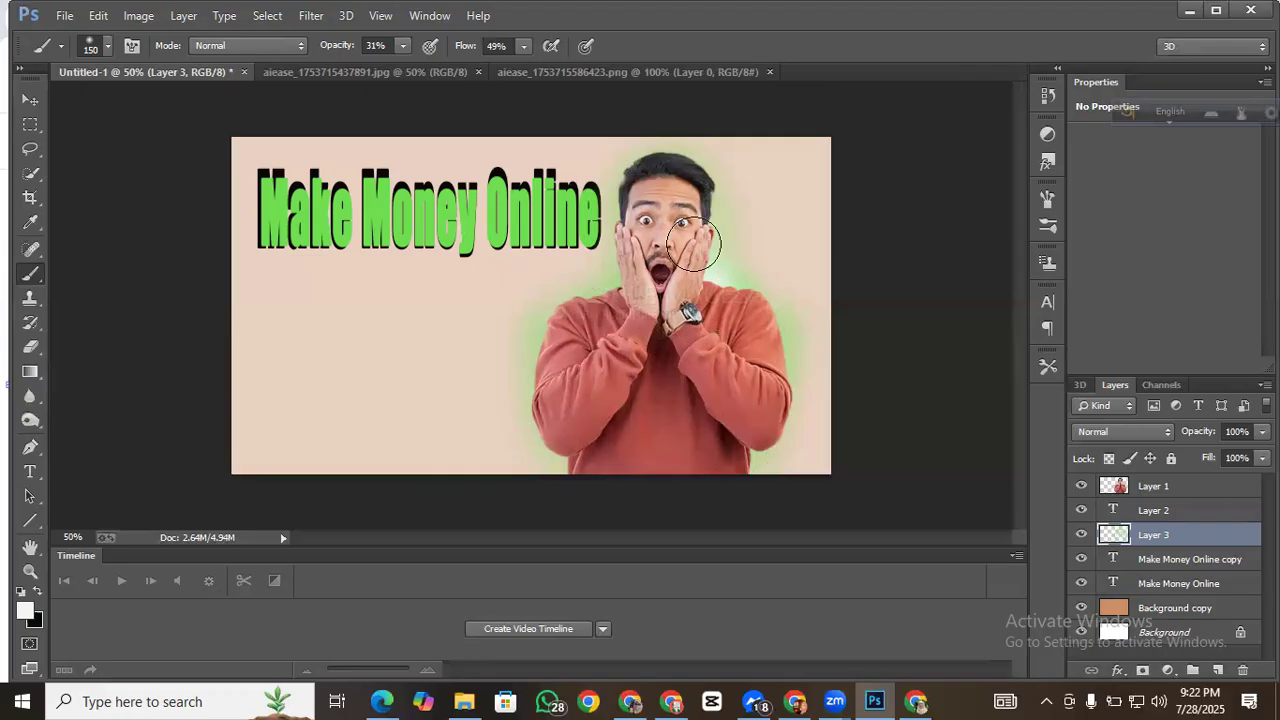
Step: Open the blending options of the man's layer and enable a Stroke outline
{"action": "left_click", "coordinate": [1122, 488]}
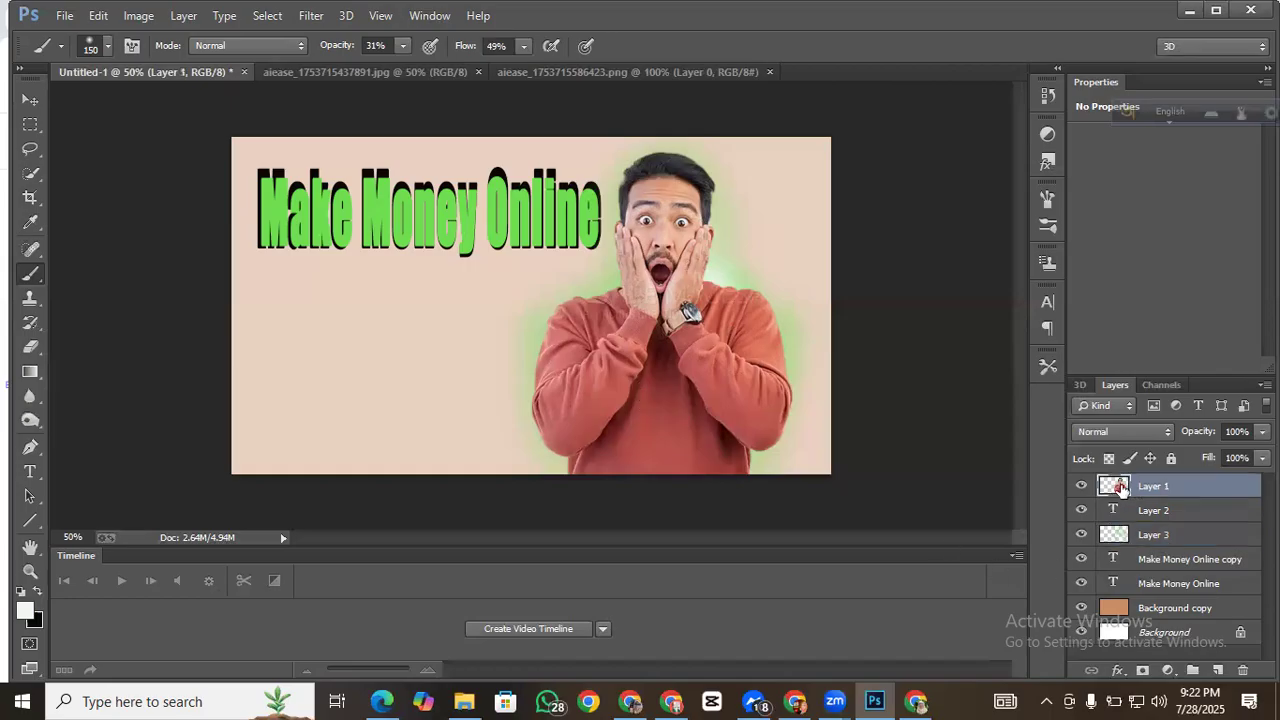
{"action": "right_click", "coordinate": [1122, 488]}
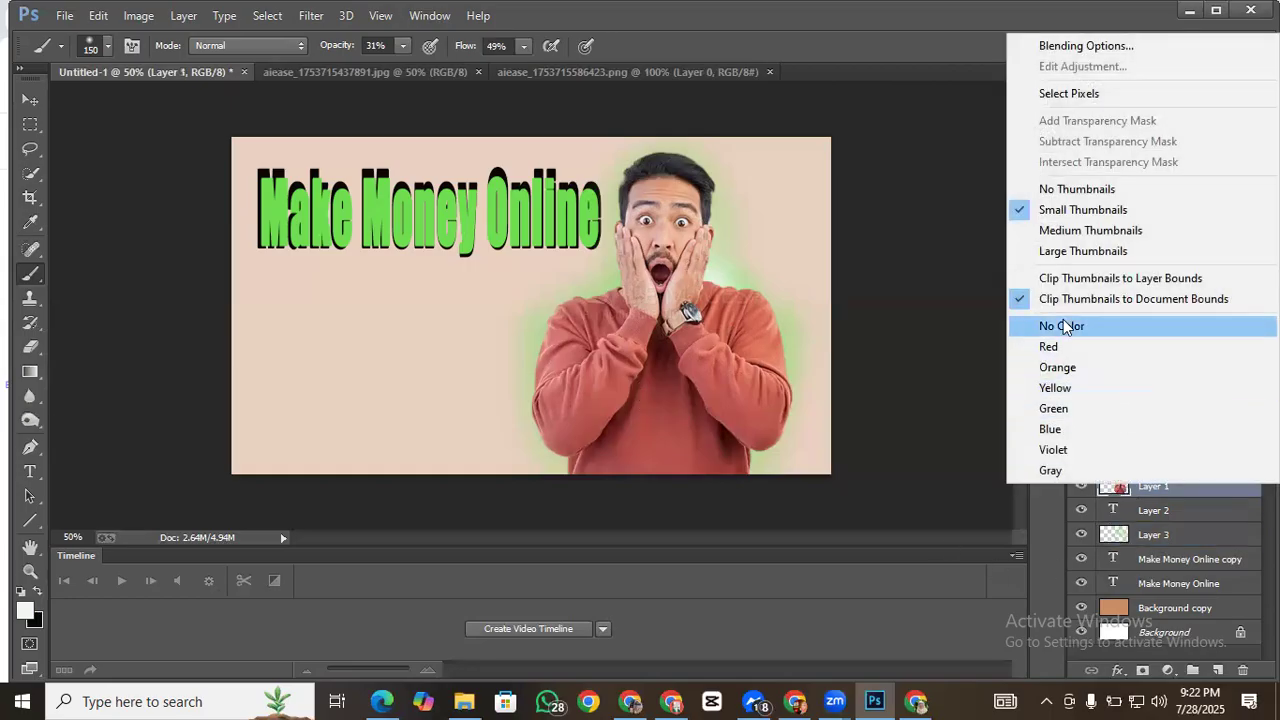
{"action": "left_click", "coordinate": [1085, 46]}
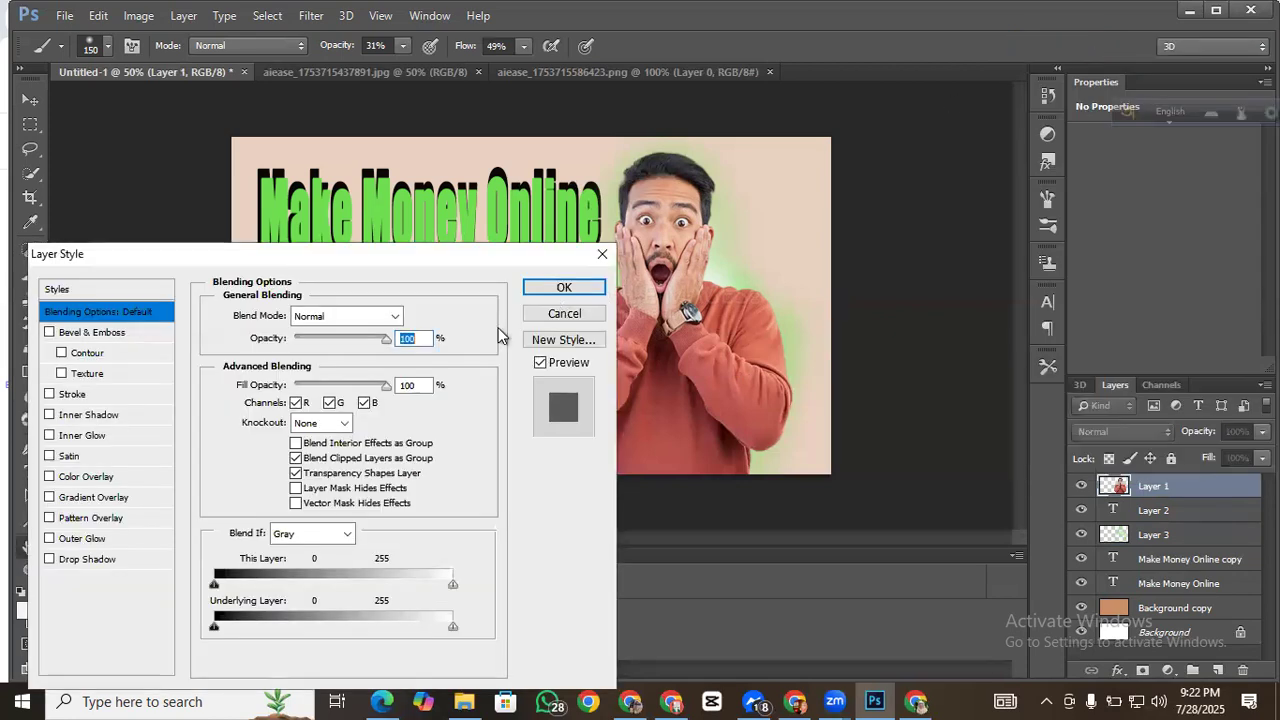
{"action": "left_click", "coordinate": [49, 394]}
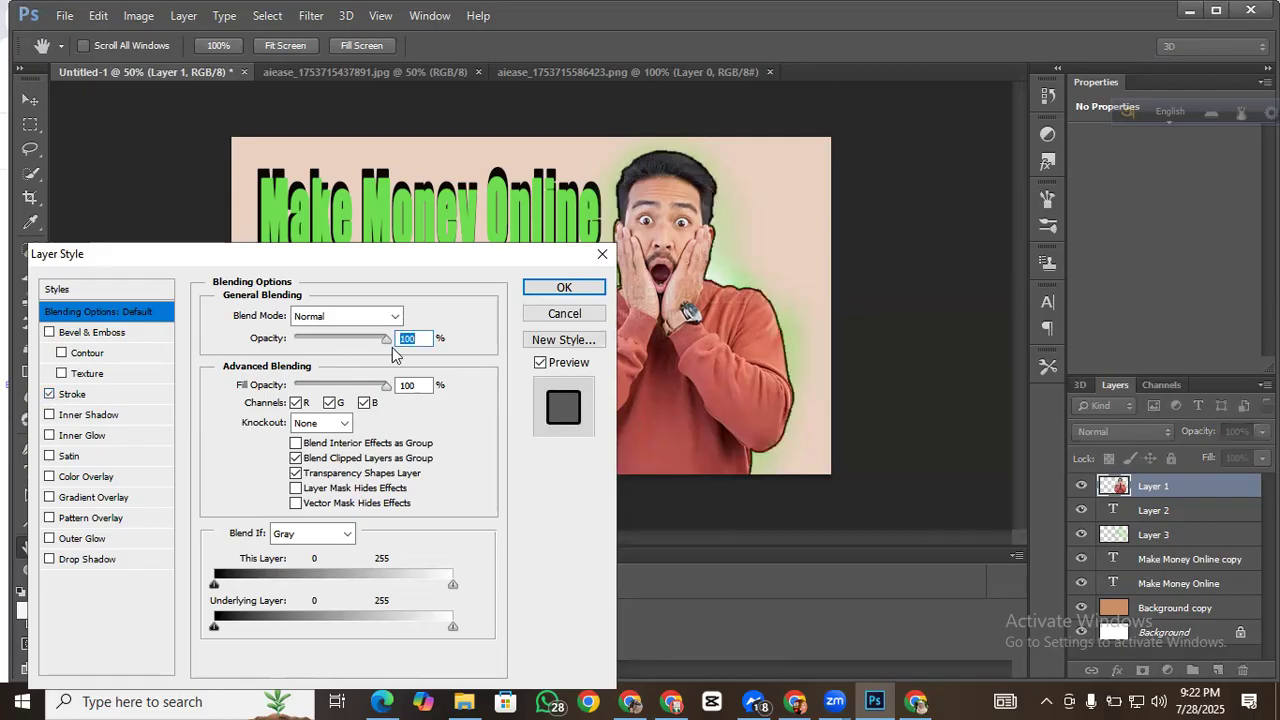
Step: Try the Screen and Lighten blend modes on the man's layer and return it to Normal
{"action": "left_click", "coordinate": [371, 317]}
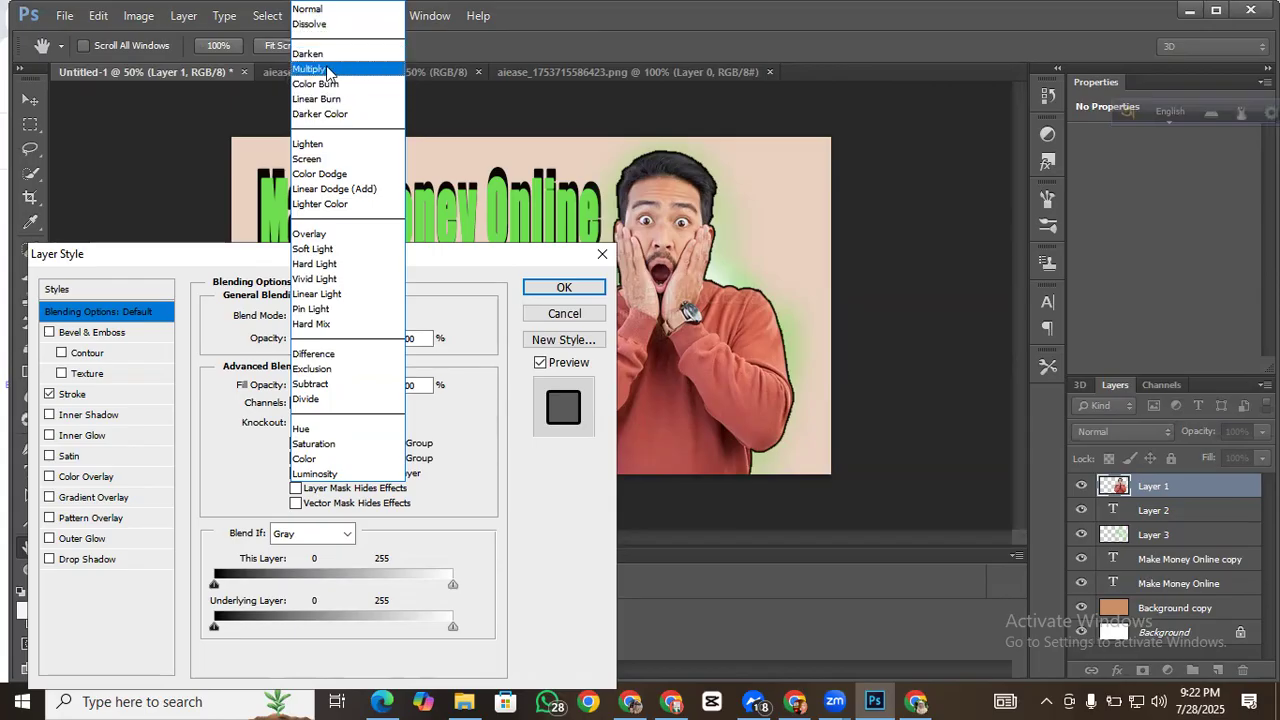
{"action": "left_click", "coordinate": [330, 159]}
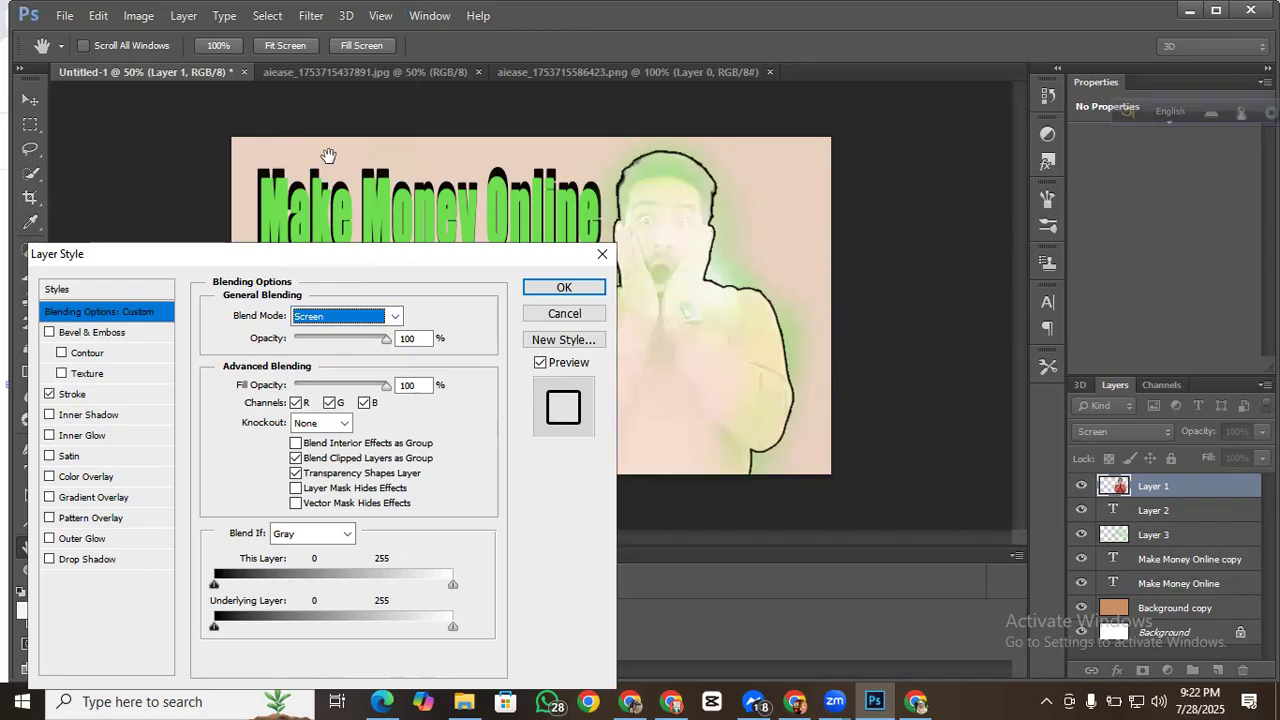
{"action": "left_click", "coordinate": [378, 316]}
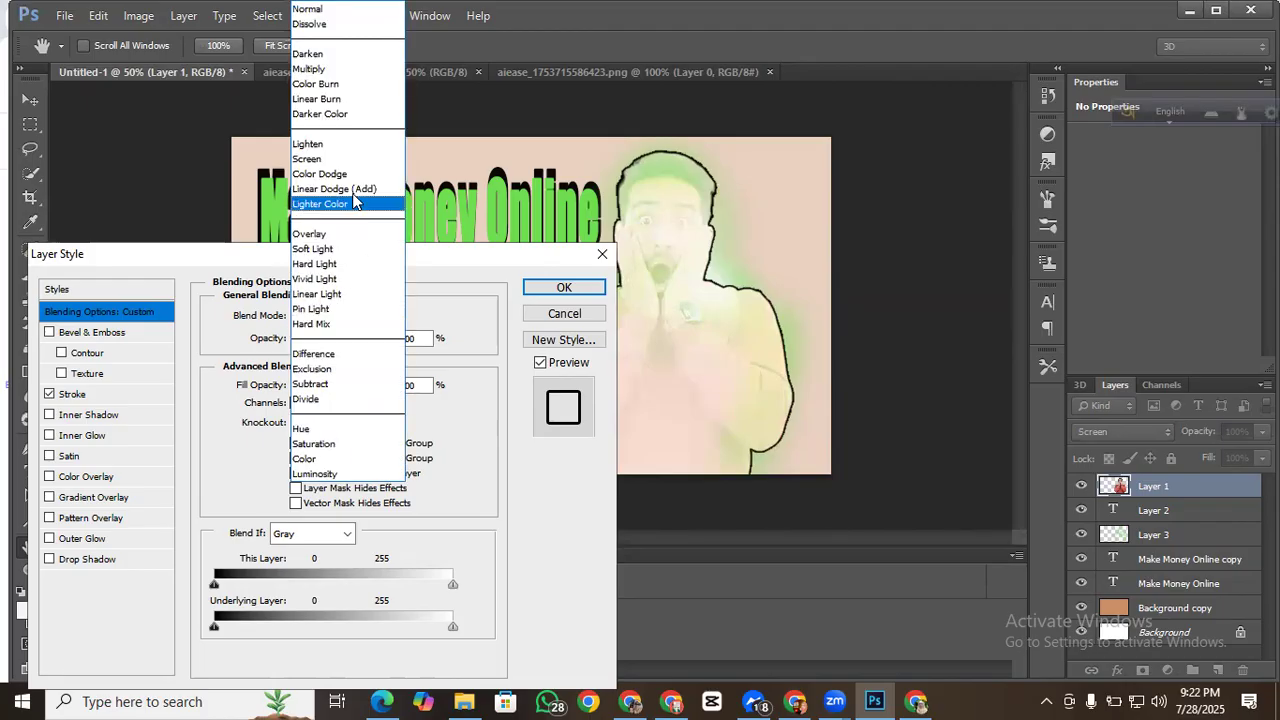
{"action": "left_click", "coordinate": [320, 143]}
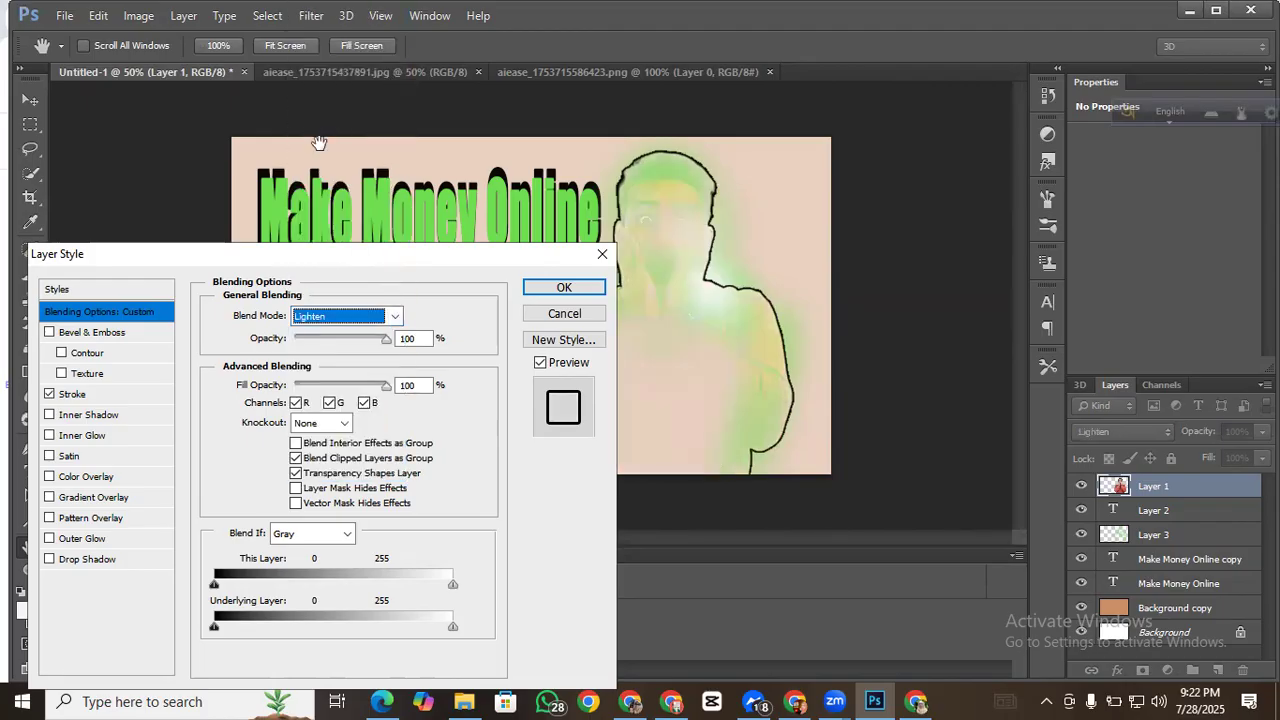
{"action": "left_click", "coordinate": [394, 316]}
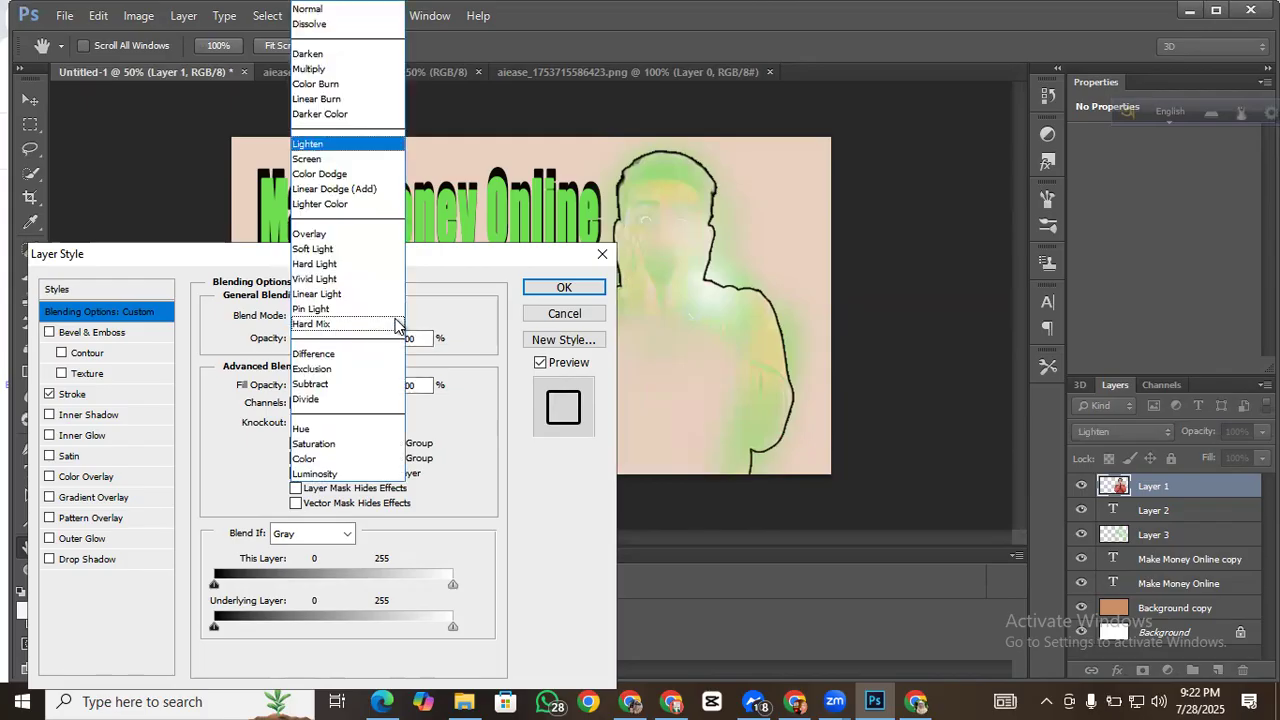
{"action": "left_click", "coordinate": [346, 9]}
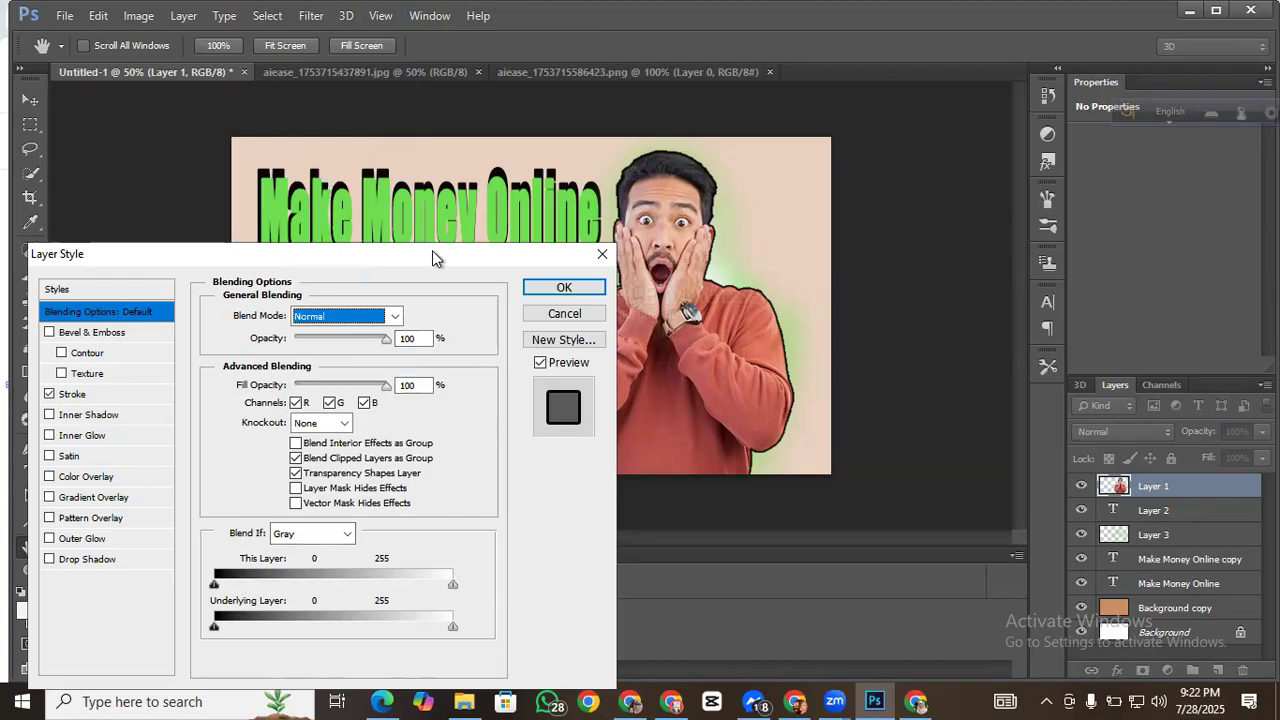
{"action": "left_click_drag", "start_coordinate": [432, 254], "coordinate": [458, 96]}
{"action": "left_click", "coordinate": [240, 428]}
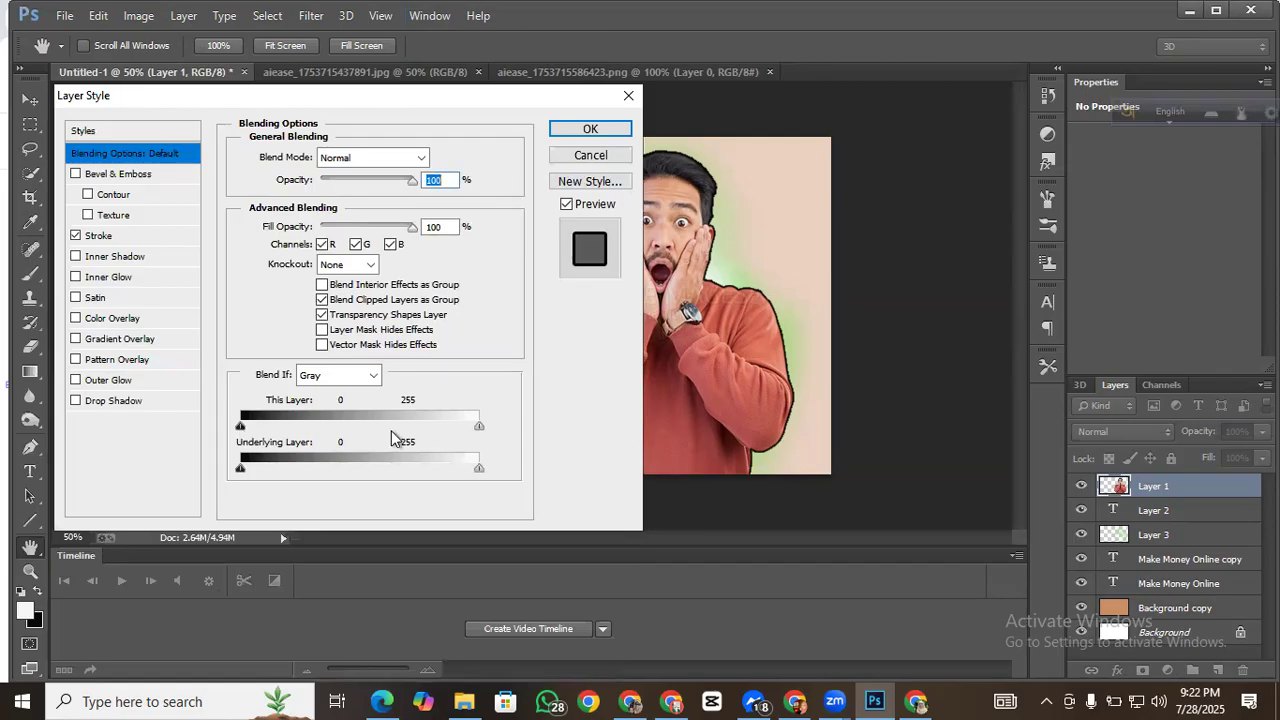
{"action": "left_click", "coordinate": [349, 378]}
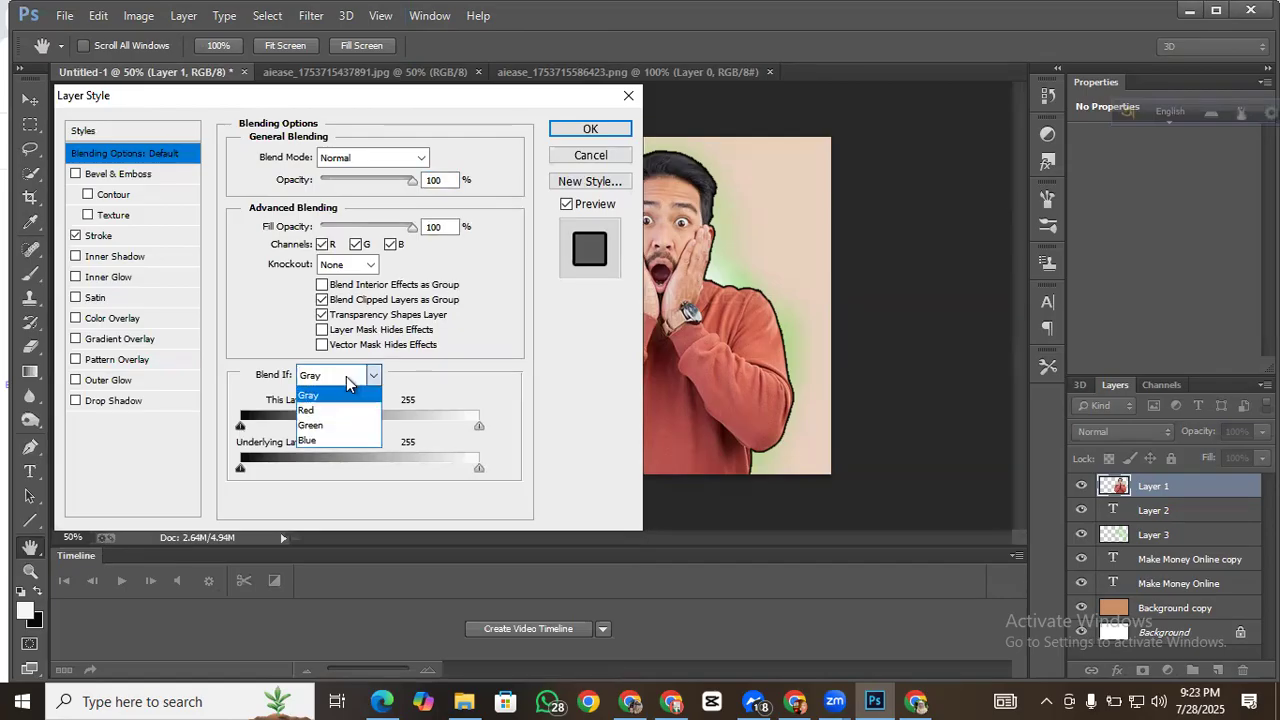
{"action": "left_click", "coordinate": [373, 377]}
{"action": "left_click", "coordinate": [372, 376]}
{"action": "left_click", "coordinate": [303, 340]}
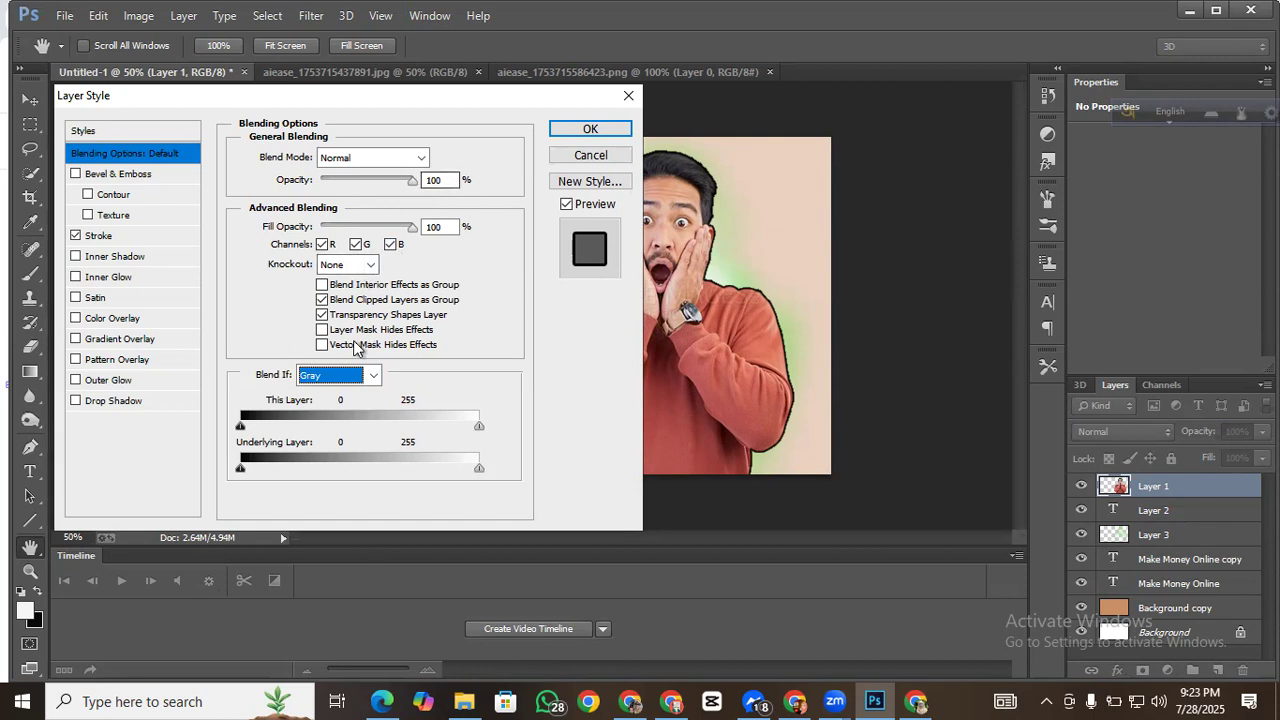
{"action": "mouse_move", "coordinate": [243, 425]}
{"action": "left_mouse_down"}
{"action": "mouse_move", "coordinate": [317, 429]}
{"action": "mouse_move", "coordinate": [241, 428]}
{"action": "left_mouse_up"}
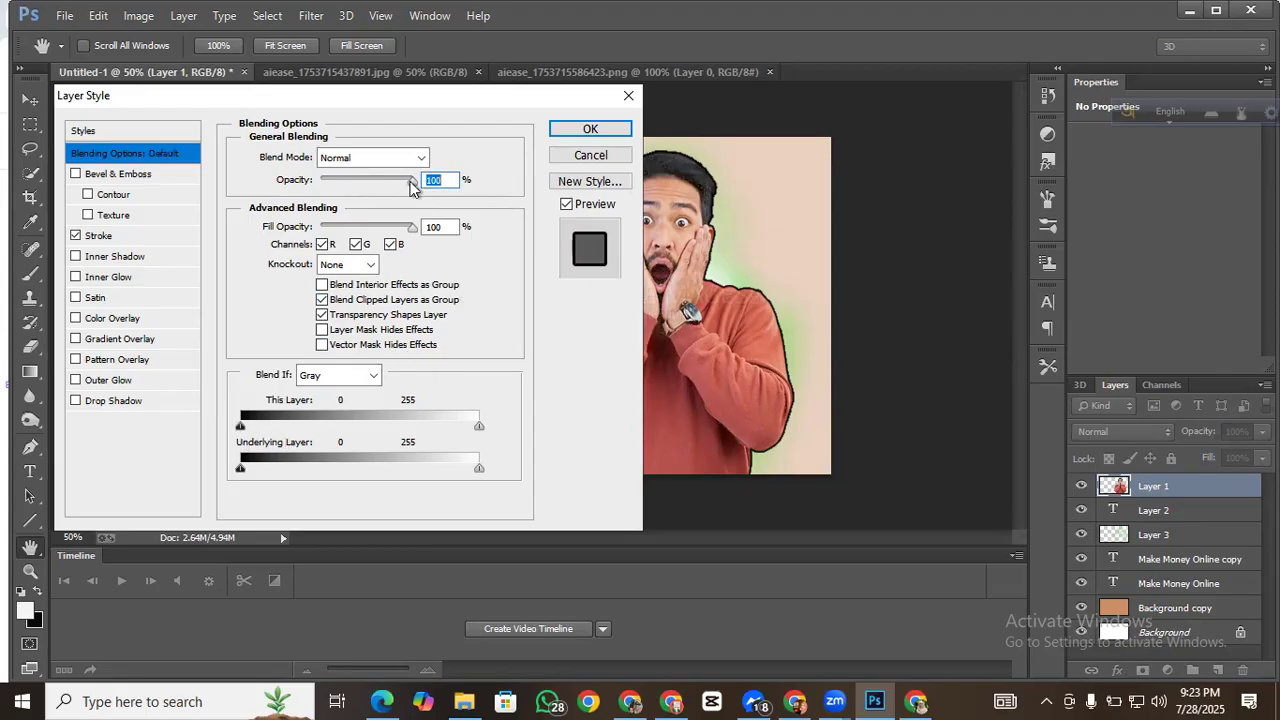
Step: Add an Inner Shadow to the man's layer and return its opacity to 100% after trying 86%
{"action": "mouse_move", "coordinate": [403, 184]}
{"action": "left_mouse_down"}
{"action": "mouse_move", "coordinate": [377, 189]}
{"action": "mouse_move", "coordinate": [400, 181]}
{"action": "left_mouse_up"}
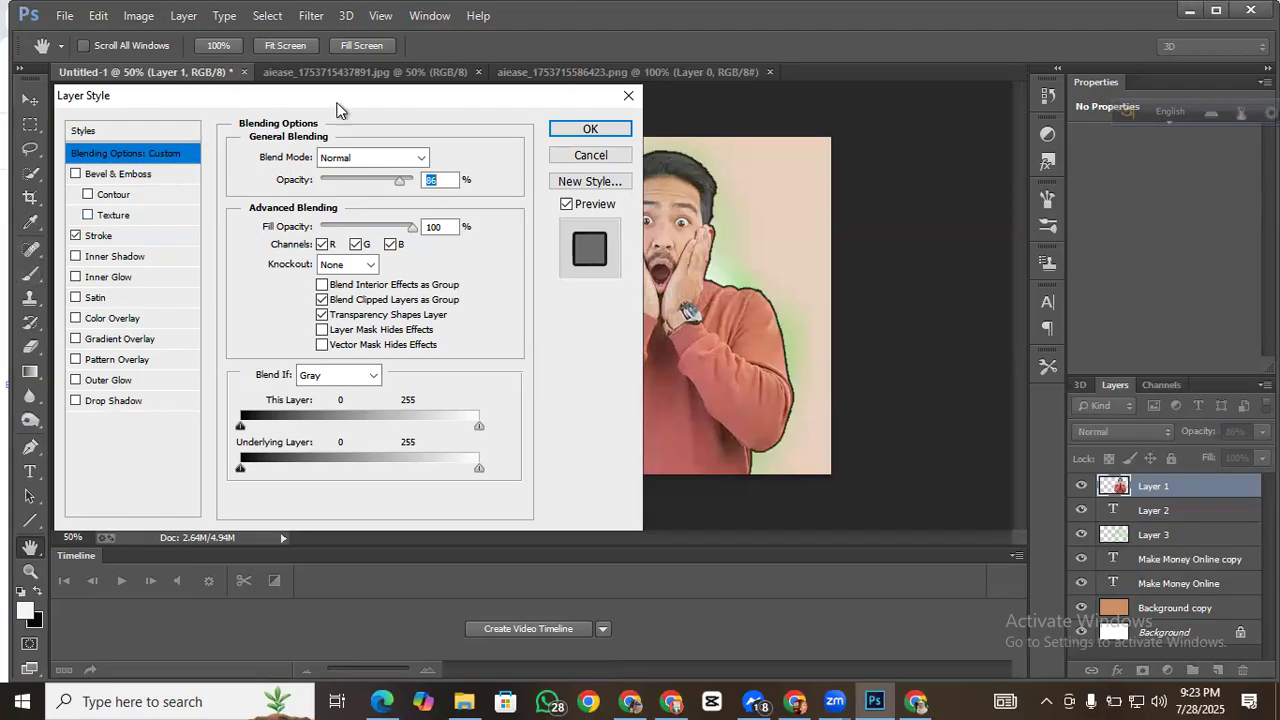
{"action": "left_click_drag", "start_coordinate": [335, 108], "coordinate": [339, 116]}
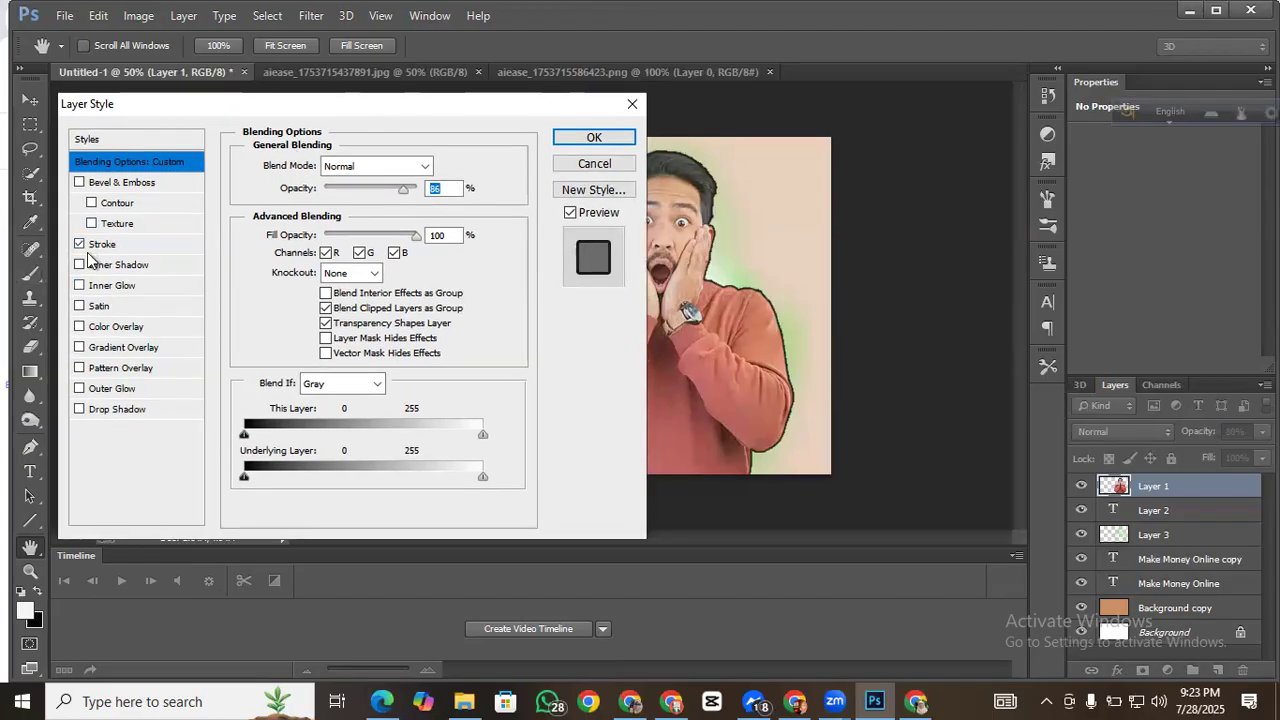
{"action": "left_click", "coordinate": [79, 266]}
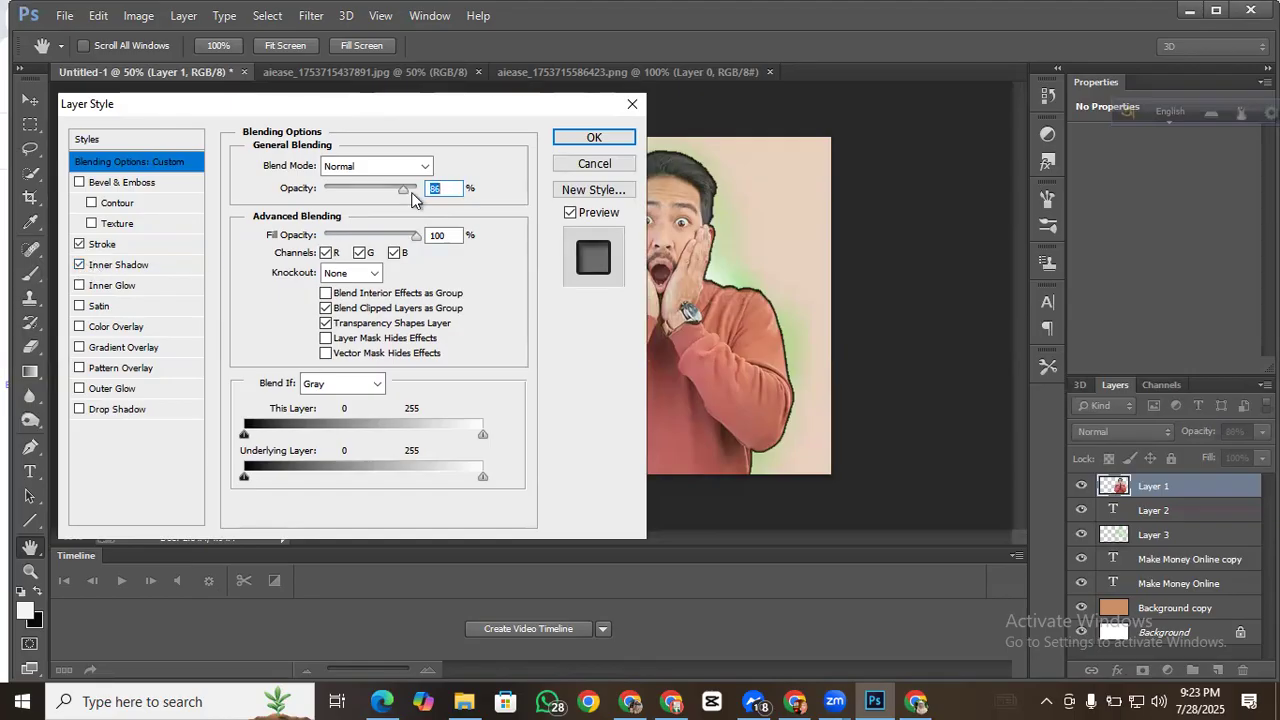
{"action": "mouse_move", "coordinate": [411, 193]}
{"action": "left_mouse_down"}
{"action": "mouse_move", "coordinate": [393, 194]}
{"action": "mouse_move", "coordinate": [434, 189]}
{"action": "left_mouse_up"}
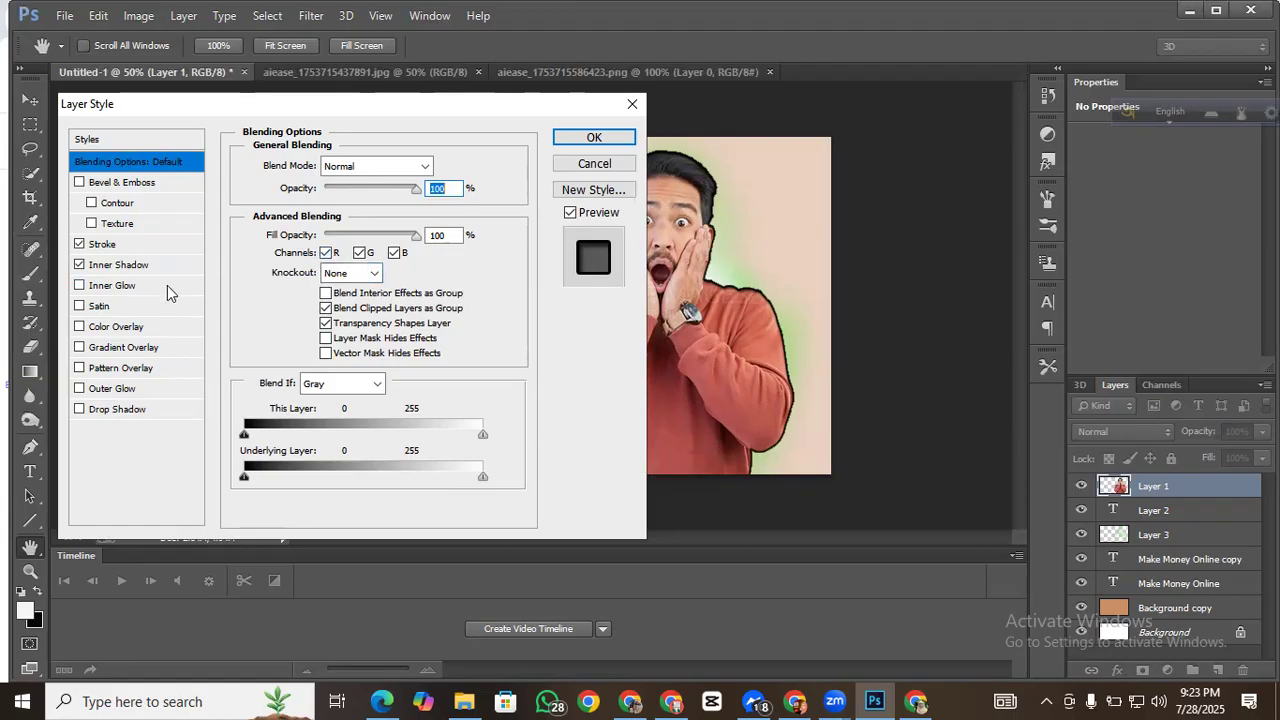
Step: Try a Gradient Overlay on the man's layer, remove it again and move the dialog off the figure
{"action": "left_click", "coordinate": [80, 350]}
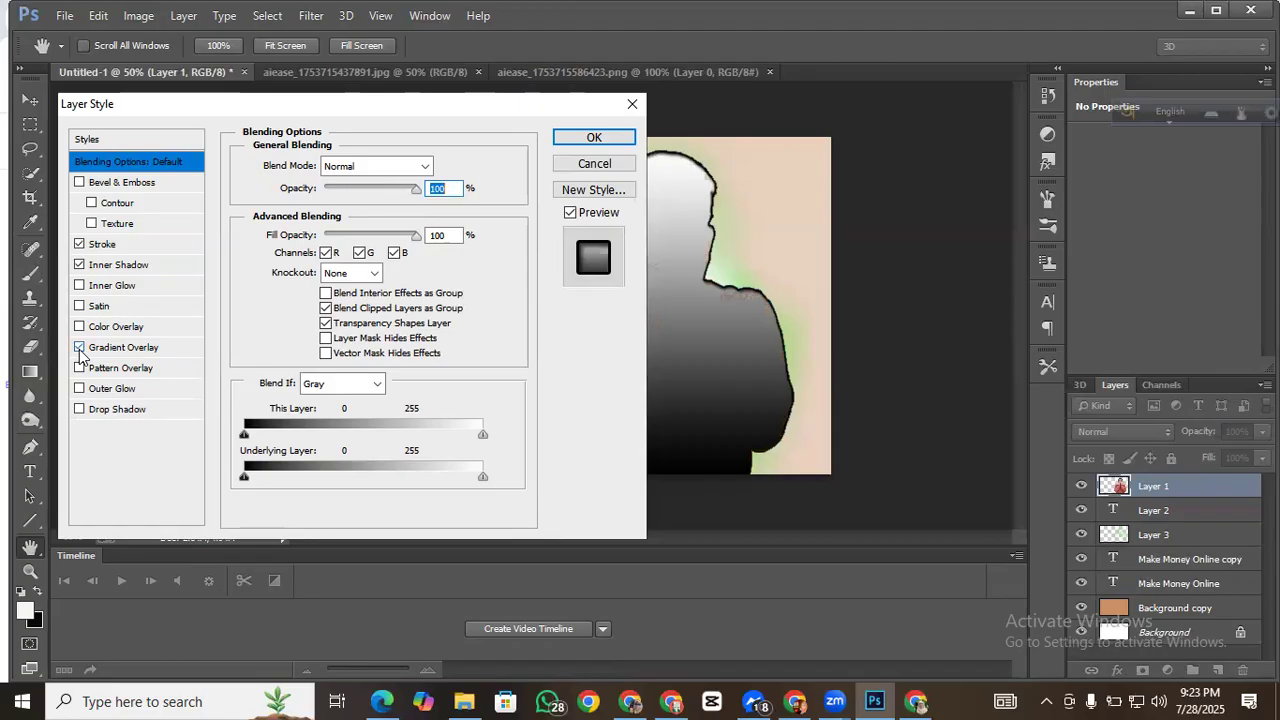
{"action": "left_click", "coordinate": [80, 348]}
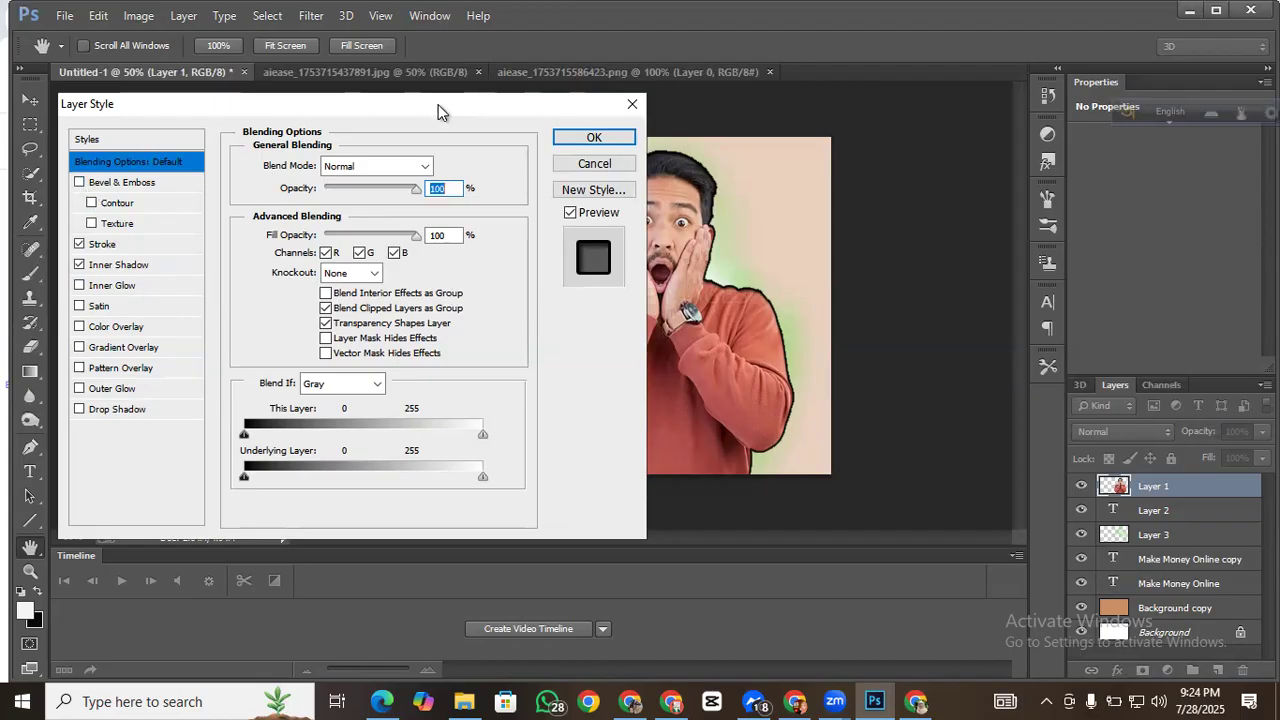
{"action": "left_click_drag", "start_coordinate": [438, 104], "coordinate": [258, 84]}
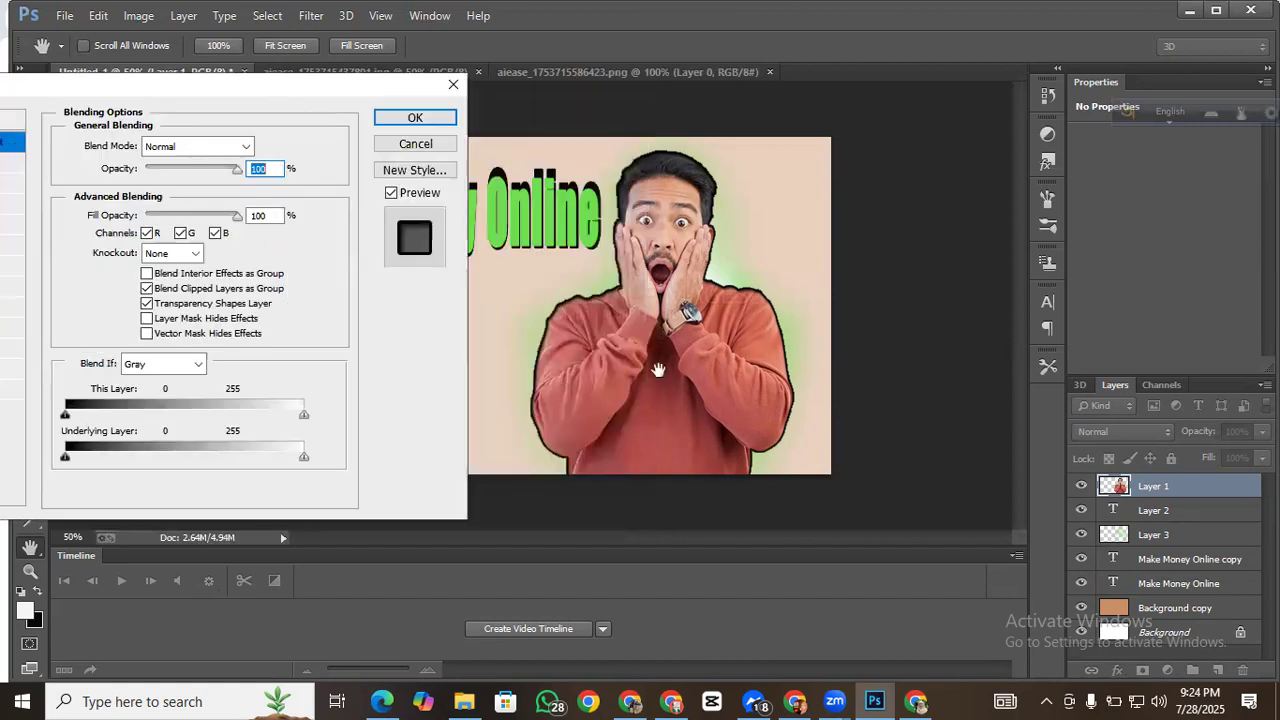